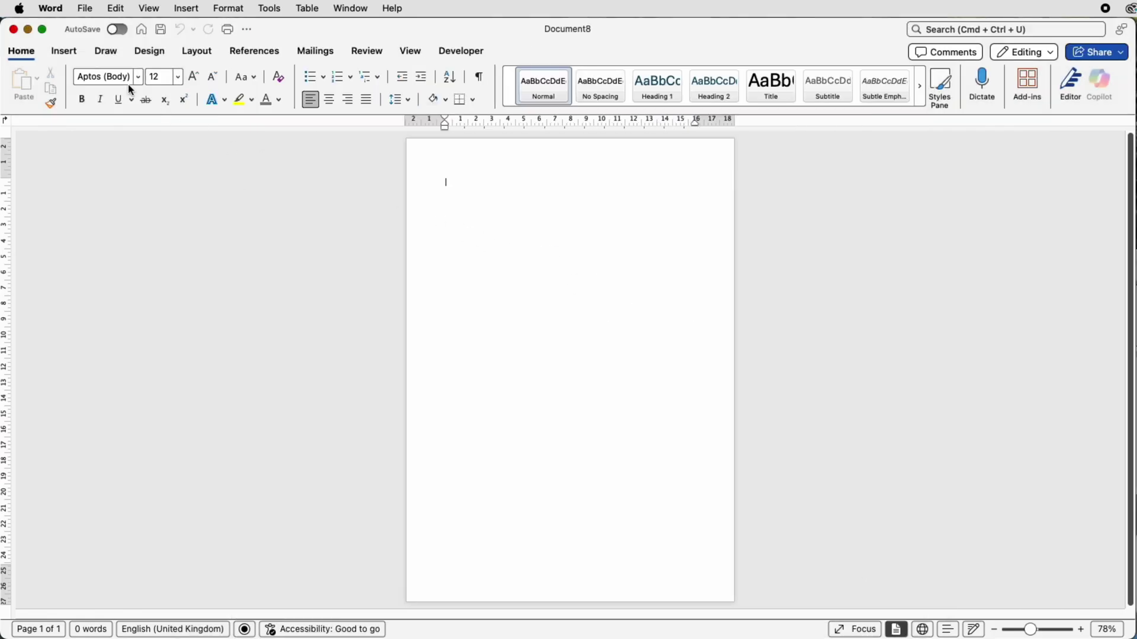
# Switch the page to Landscape orientation and zoom the view to 100%
pyautogui.click(187, 57)
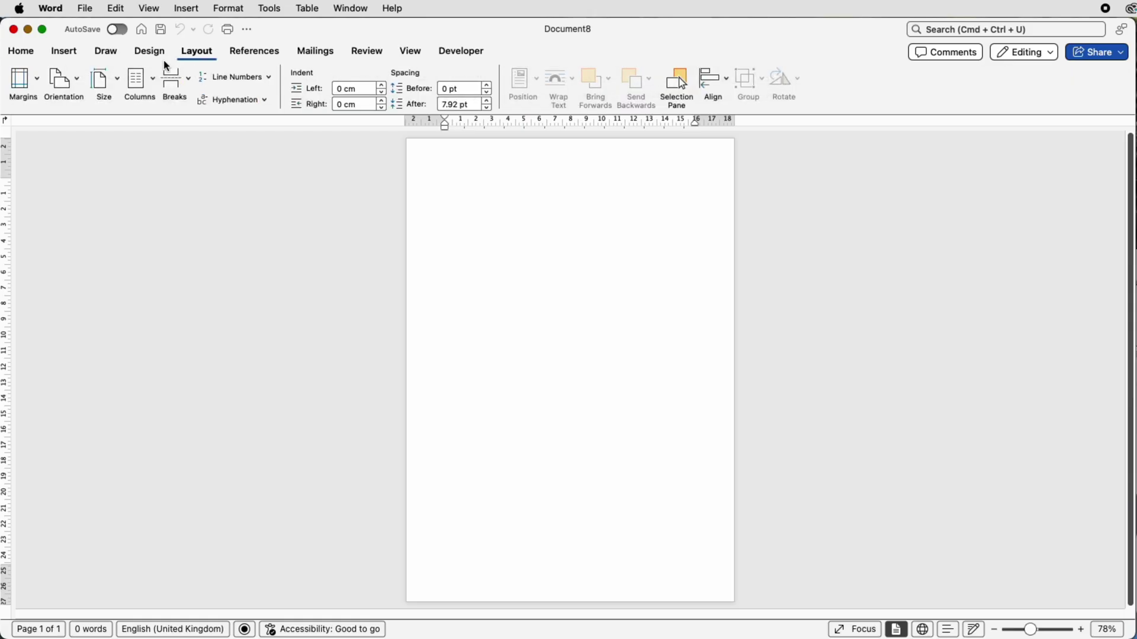
pyautogui.click(80, 88)
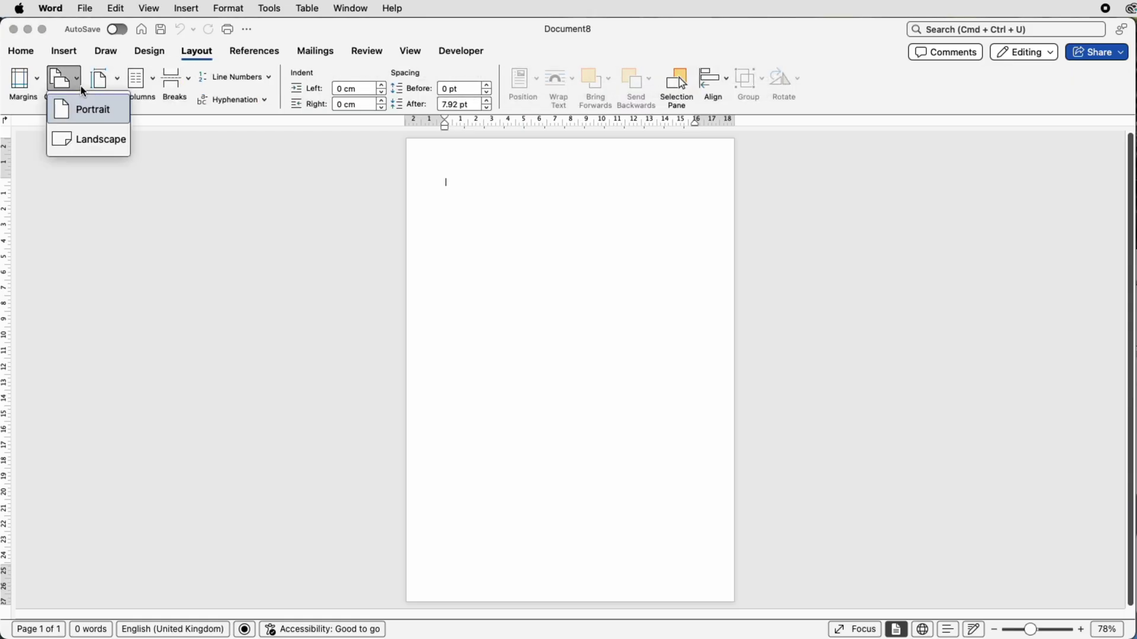
pyautogui.click(96, 142)
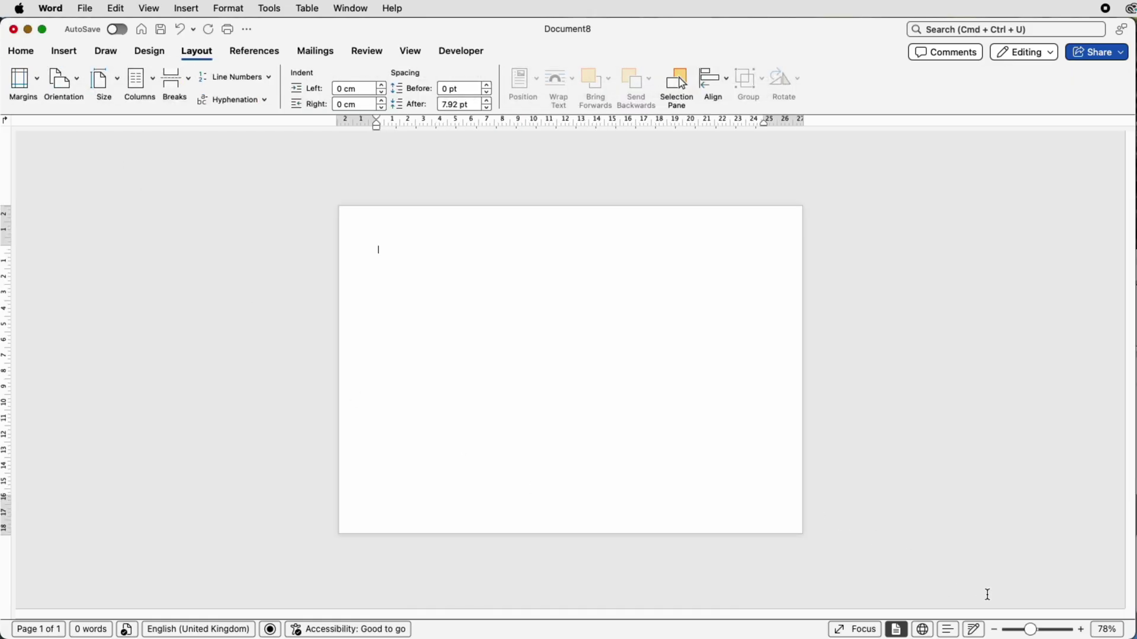
pyautogui.moveTo(1029, 631); pyautogui.dragTo(1038, 630)
# Draw an oval circle, resize it to 13.76 cm across, and nudge it up-left
pyautogui.click(63, 52)
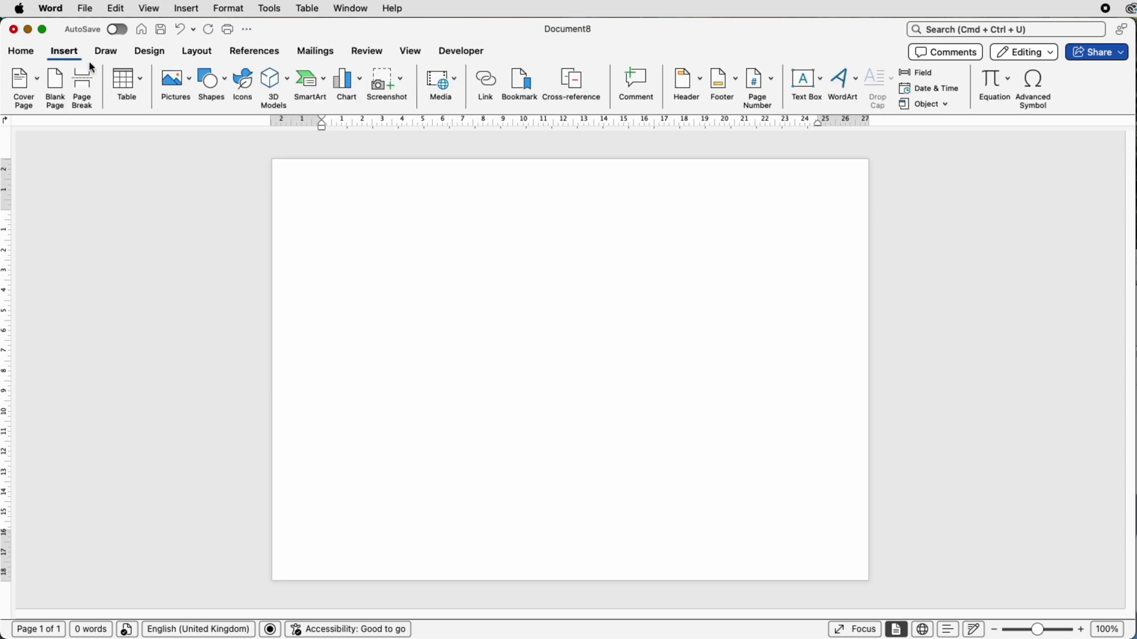
pyautogui.click(229, 86)
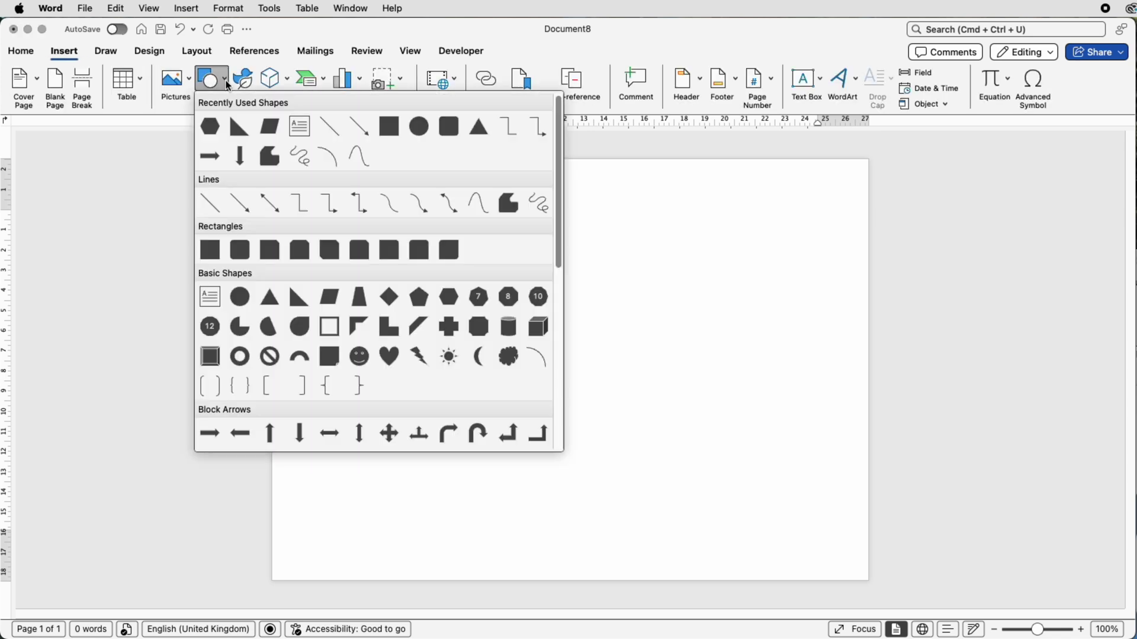
pyautogui.click(239, 297)
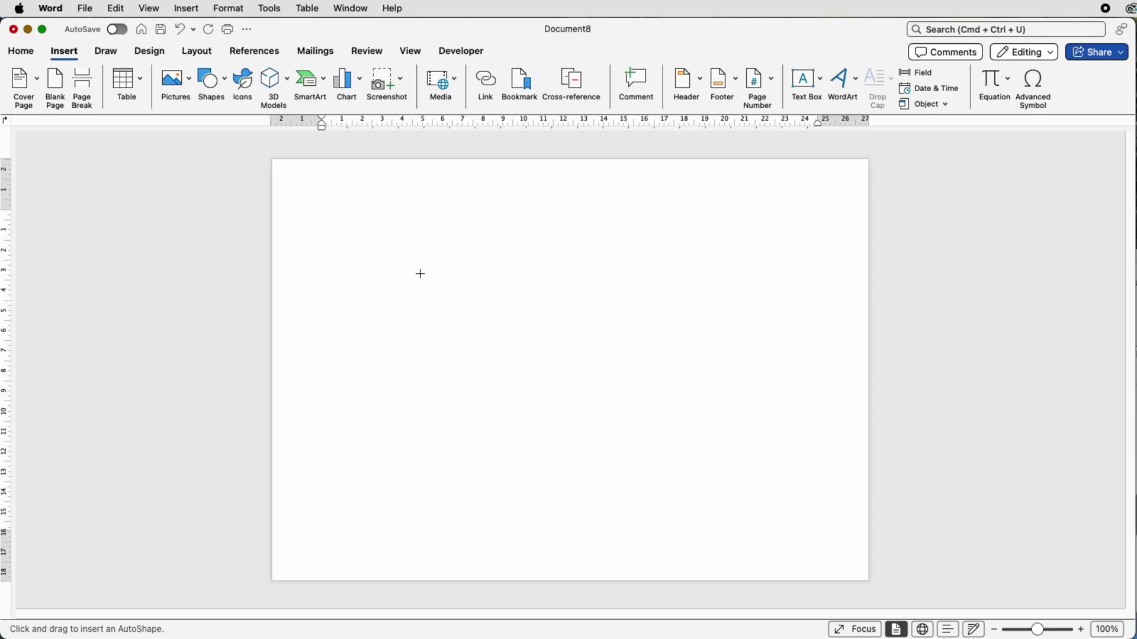
pyautogui.press('Escape')
pyautogui.moveTo(421, 273); pyautogui.dragTo(639, 430)
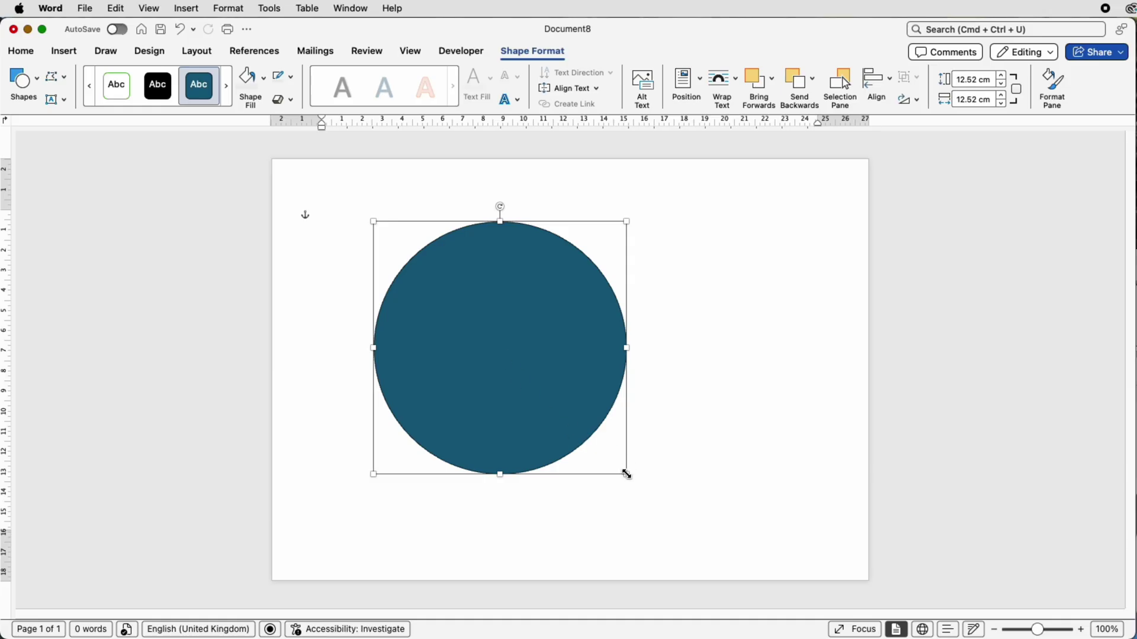
pyautogui.moveTo(627, 475); pyautogui.dragTo(651, 498)
pyautogui.moveTo(386, 379); pyautogui.dragTo(365, 373)
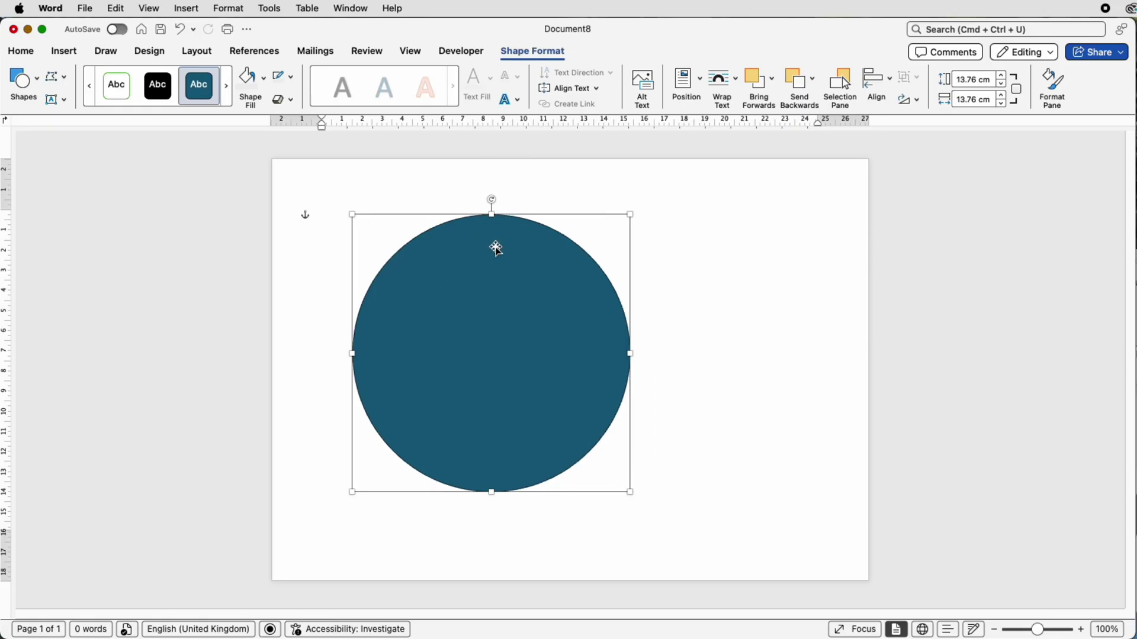
# Give the circle No Outline and a dark blue fill
pyautogui.click(292, 82)
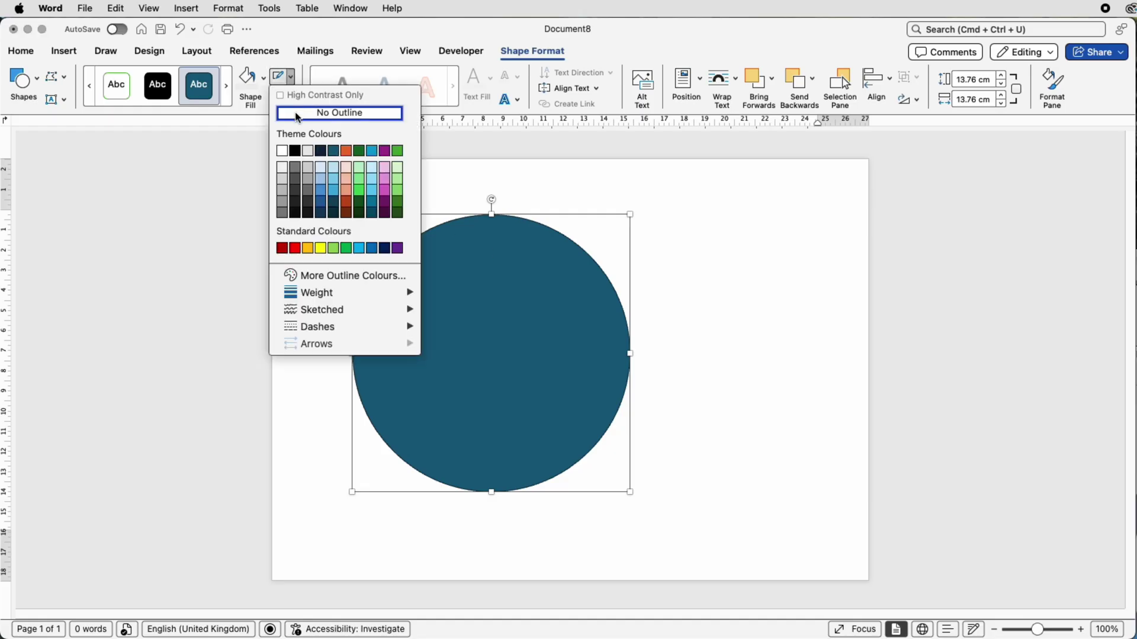
pyautogui.click(295, 112)
pyautogui.click(264, 87)
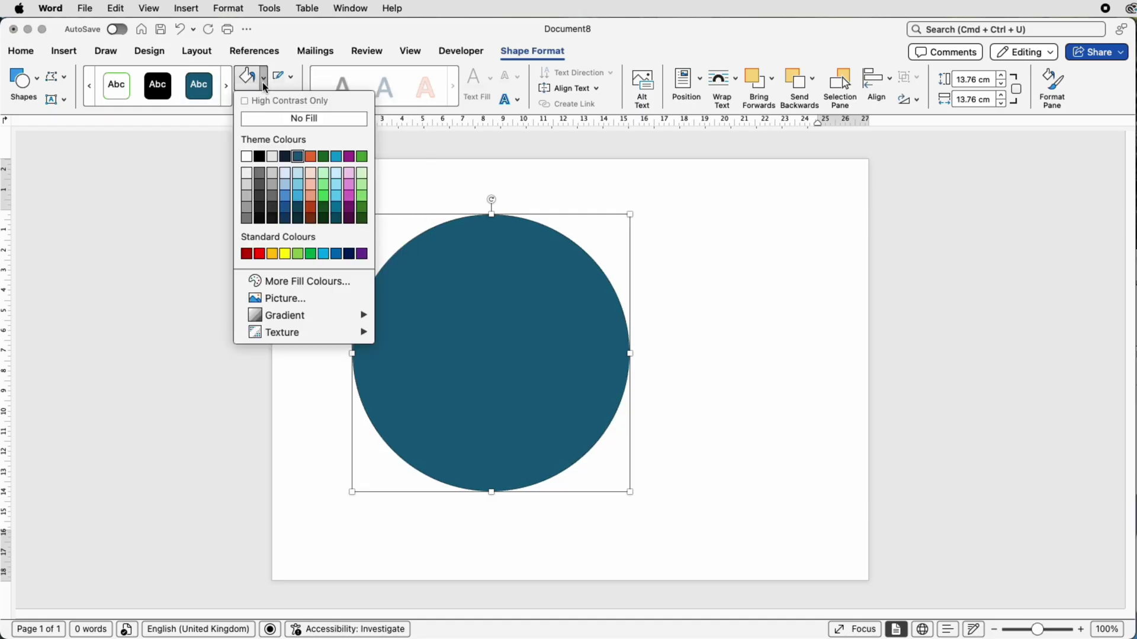
pyautogui.click(285, 208)
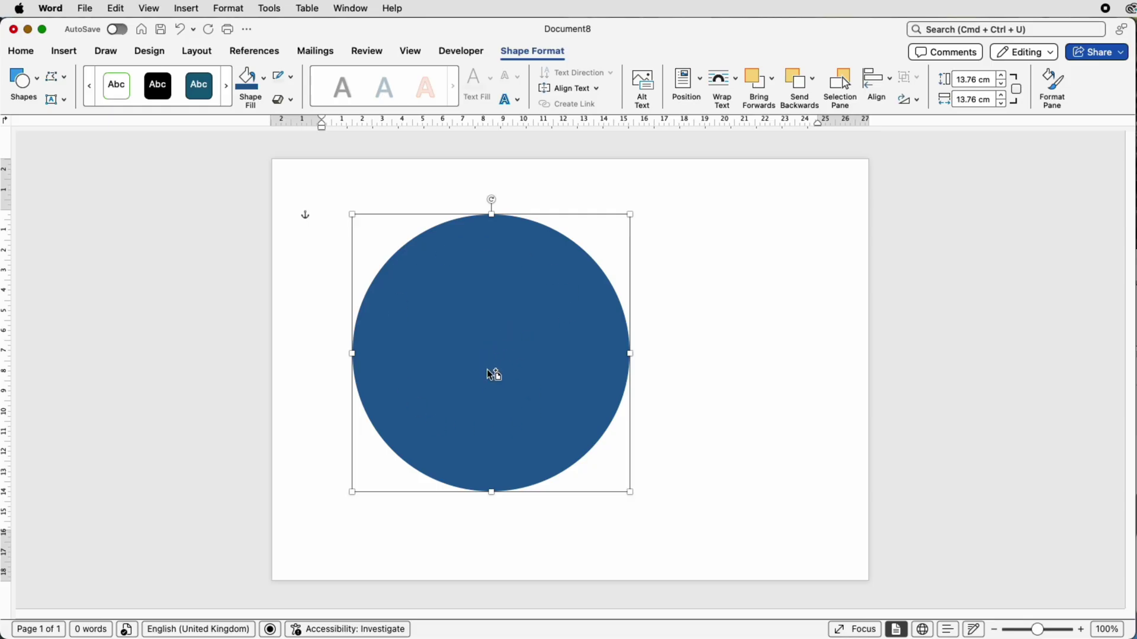
# Duplicate the circle, fill the copy white, and slide it over the blue one
pyautogui.moveTo(493, 374); pyautogui.dragTo(565, 384)
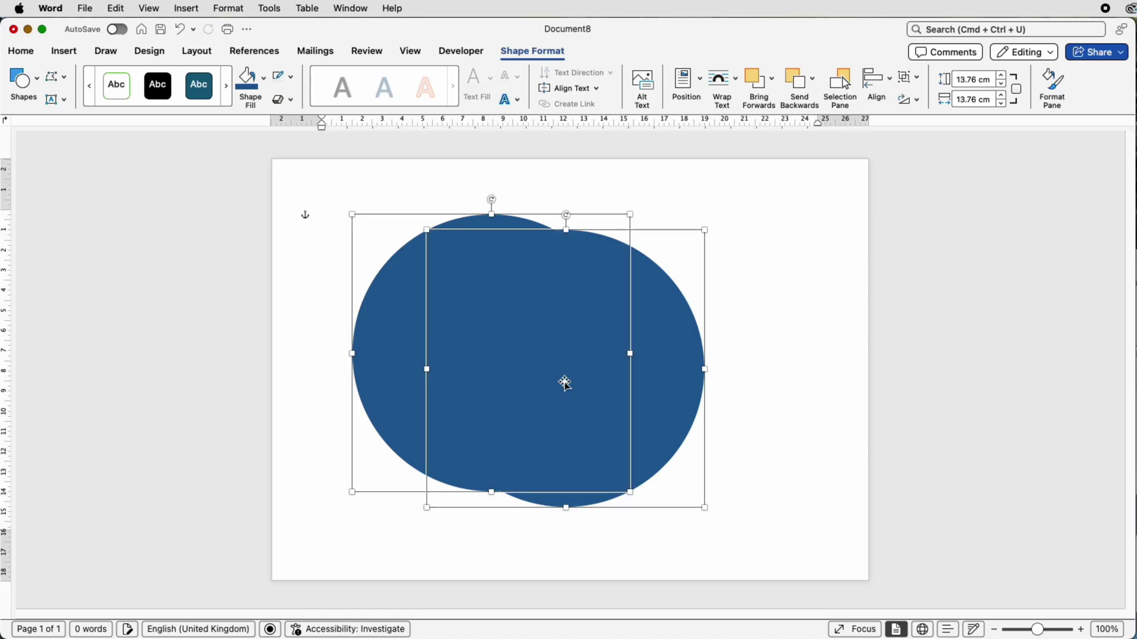
pyautogui.click(794, 368)
pyautogui.click(579, 369)
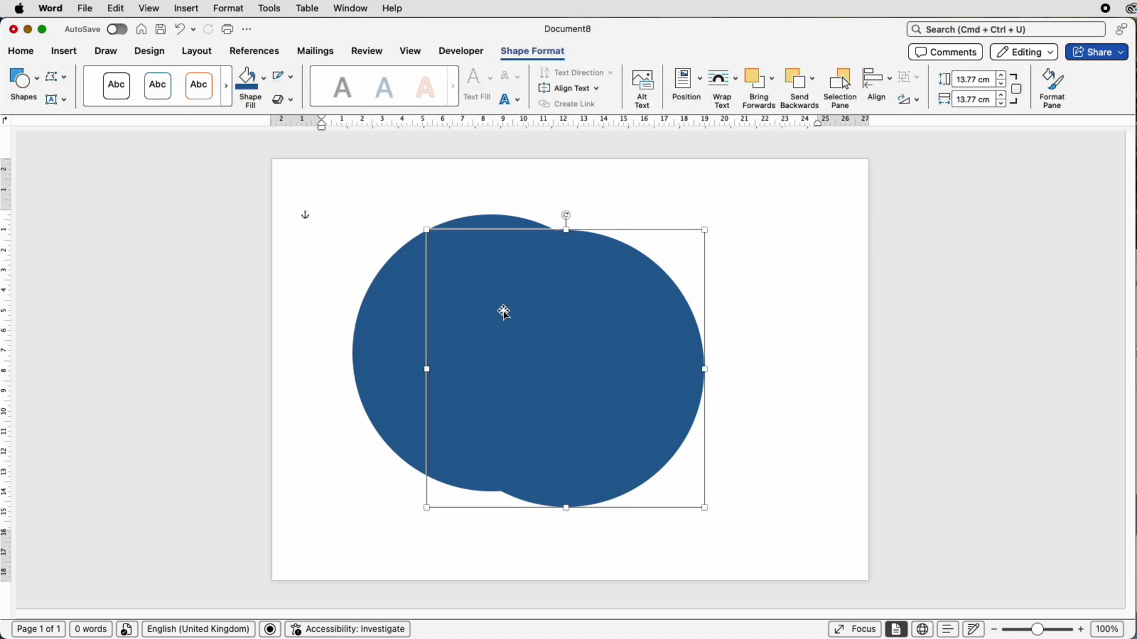
pyautogui.click(263, 80)
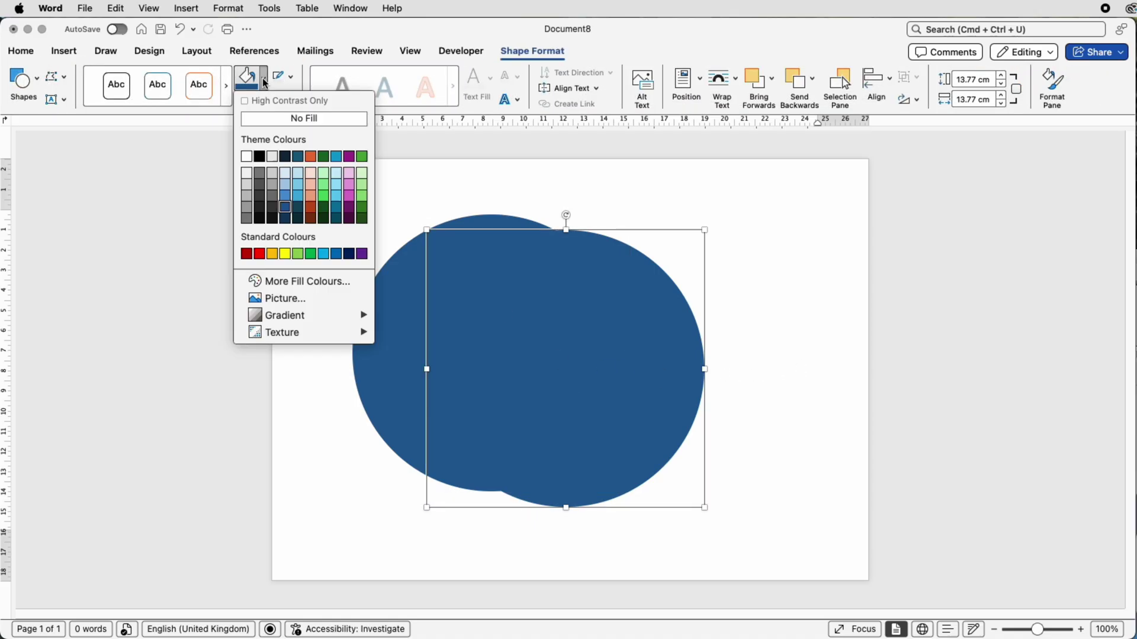
pyautogui.click(247, 156)
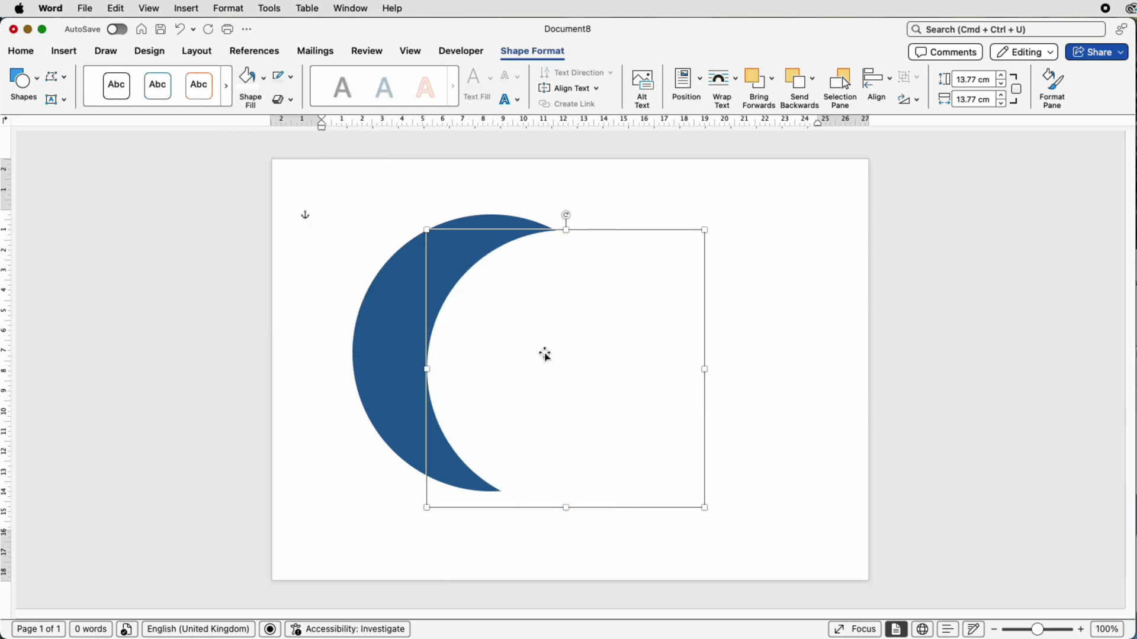
pyautogui.moveTo(543, 355); pyautogui.dragTo(496, 347)
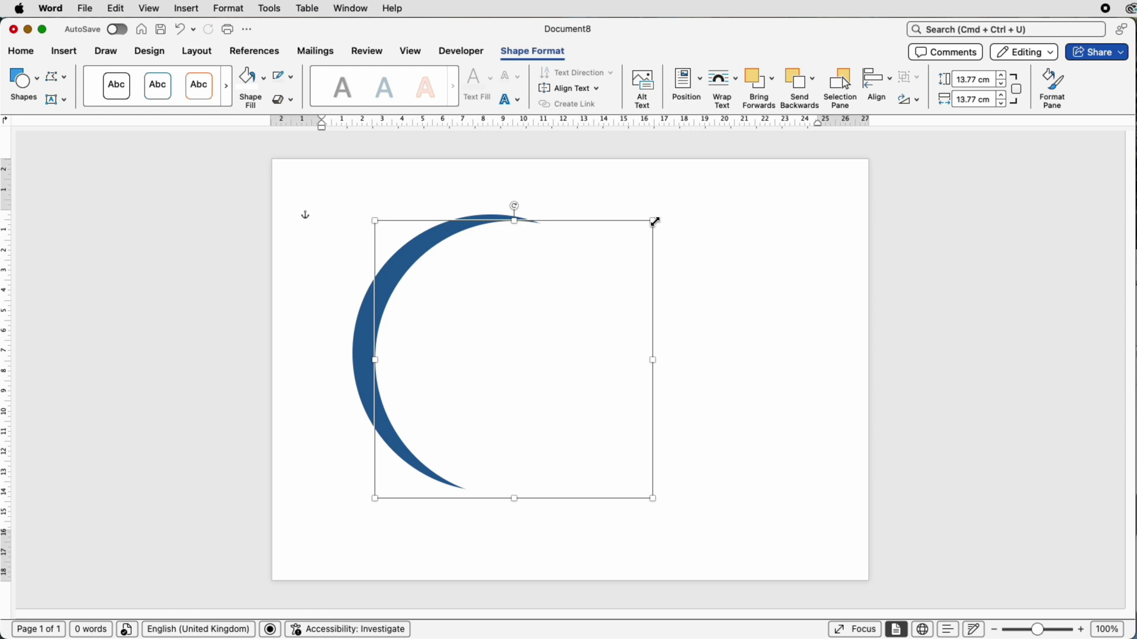
# Shrink the white circle to 13.26 cm and nudge it slightly up-left
pyautogui.moveTo(655, 222); pyautogui.dragTo(644, 232)
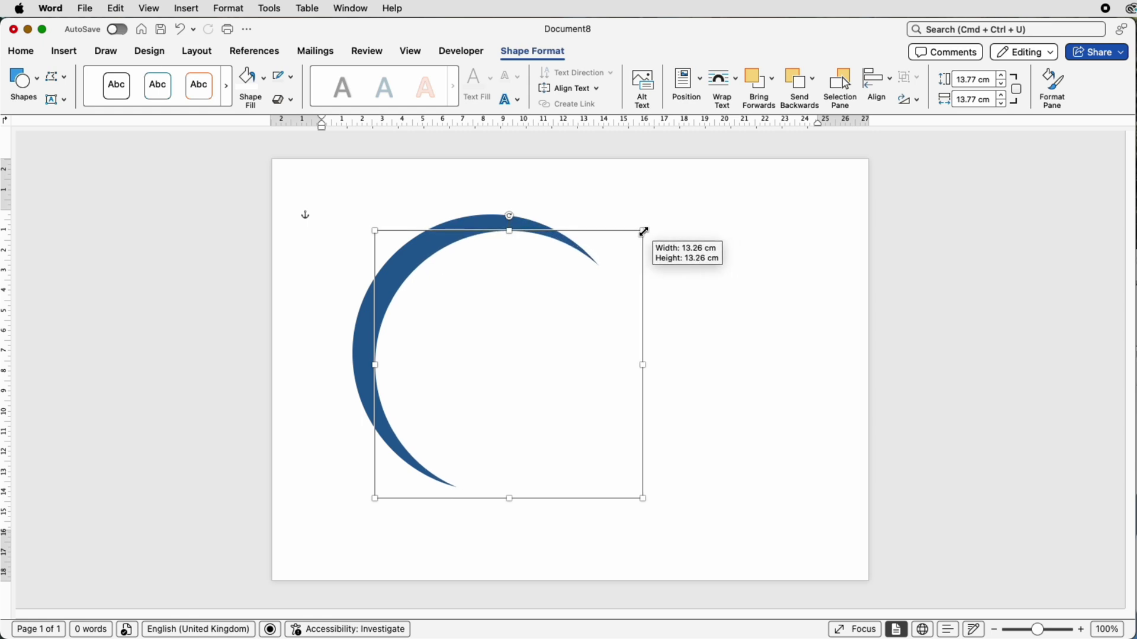
pyautogui.moveTo(492, 302); pyautogui.dragTo(486, 296)
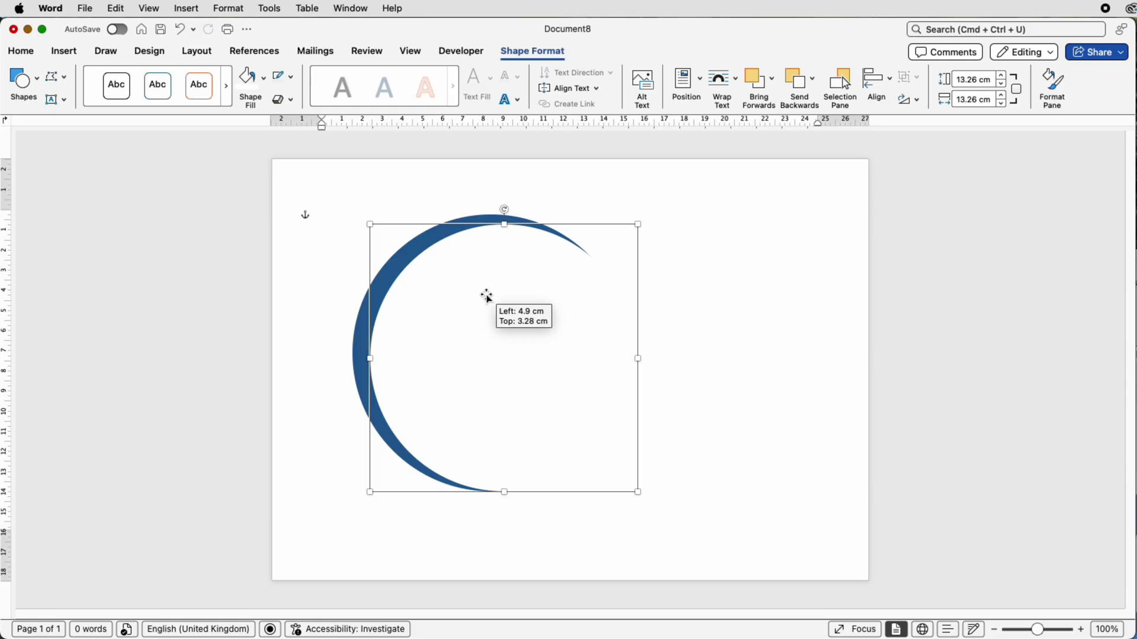
pyautogui.moveTo(486, 296); pyautogui.dragTo(486, 295)
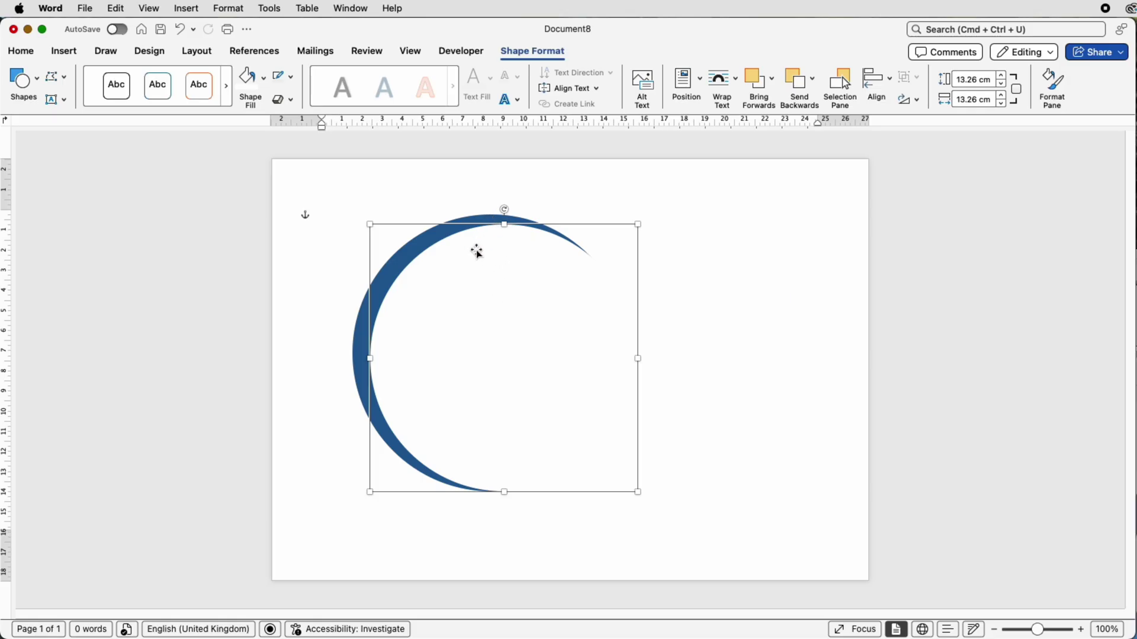
# Group the white and blue circles into one 13.76 × 14.15 cm crescent
pyautogui.keyDown('shift'); pyautogui.click(489, 216); pyautogui.keyUp('shift')
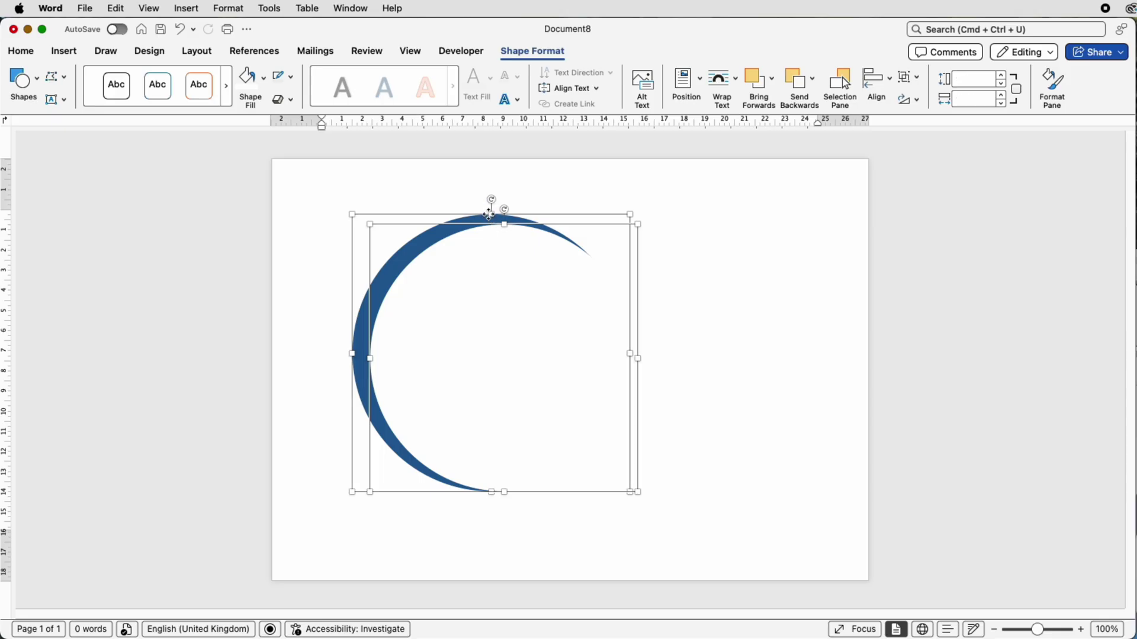
pyautogui.click(918, 82)
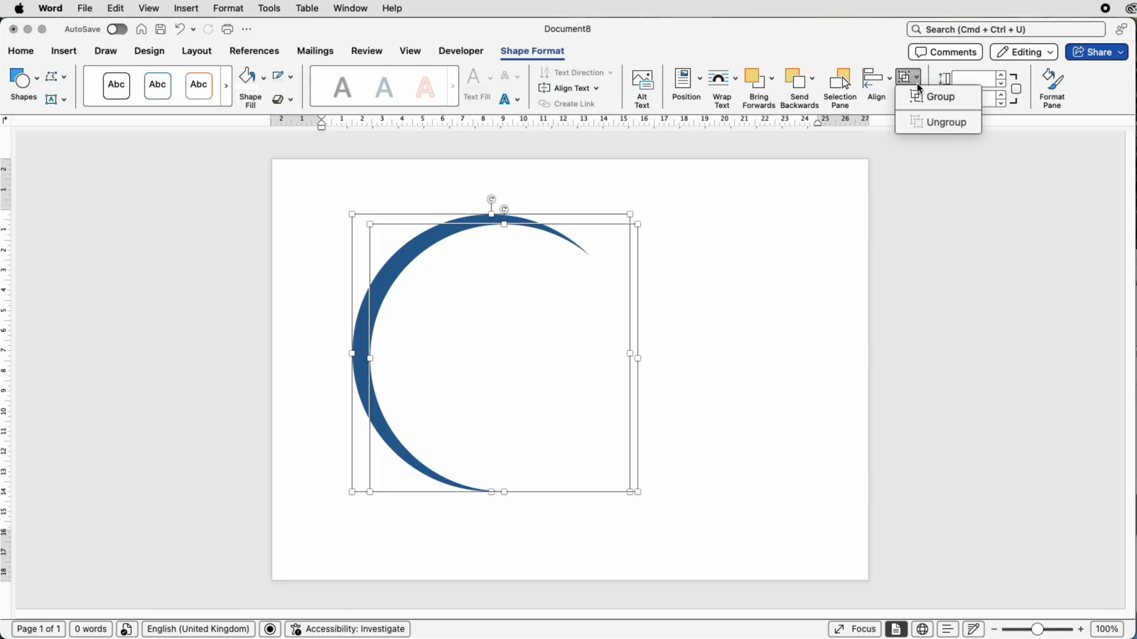
pyautogui.click(915, 97)
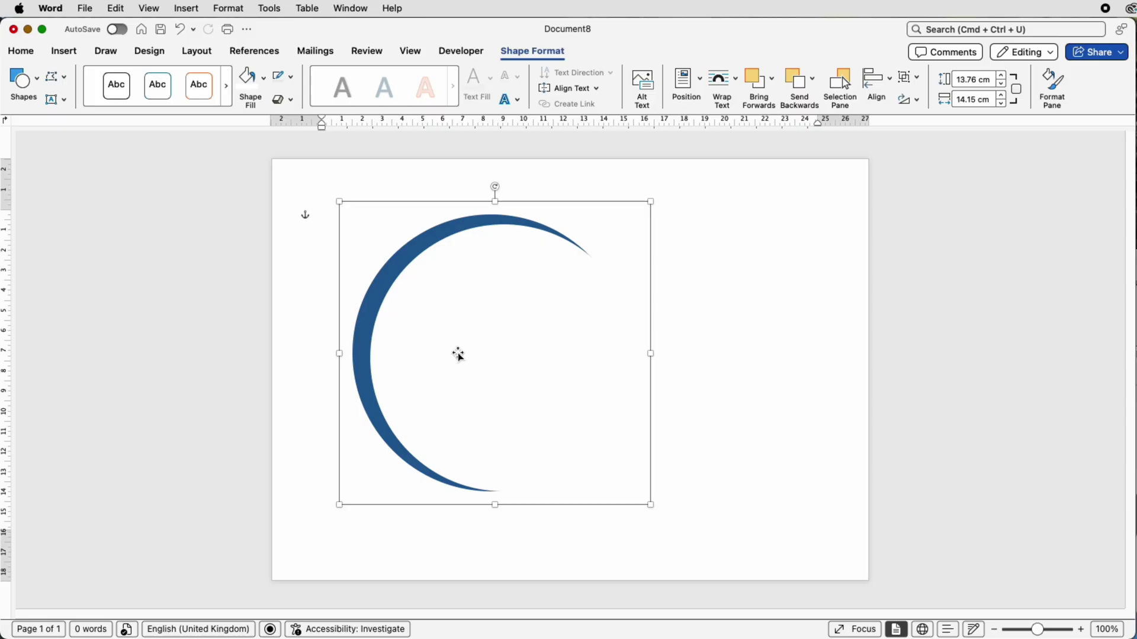
# Duplicate the crescent to the right and ungroup the copy into separate shapes
pyautogui.moveTo(458, 353); pyautogui.dragTo(635, 380)
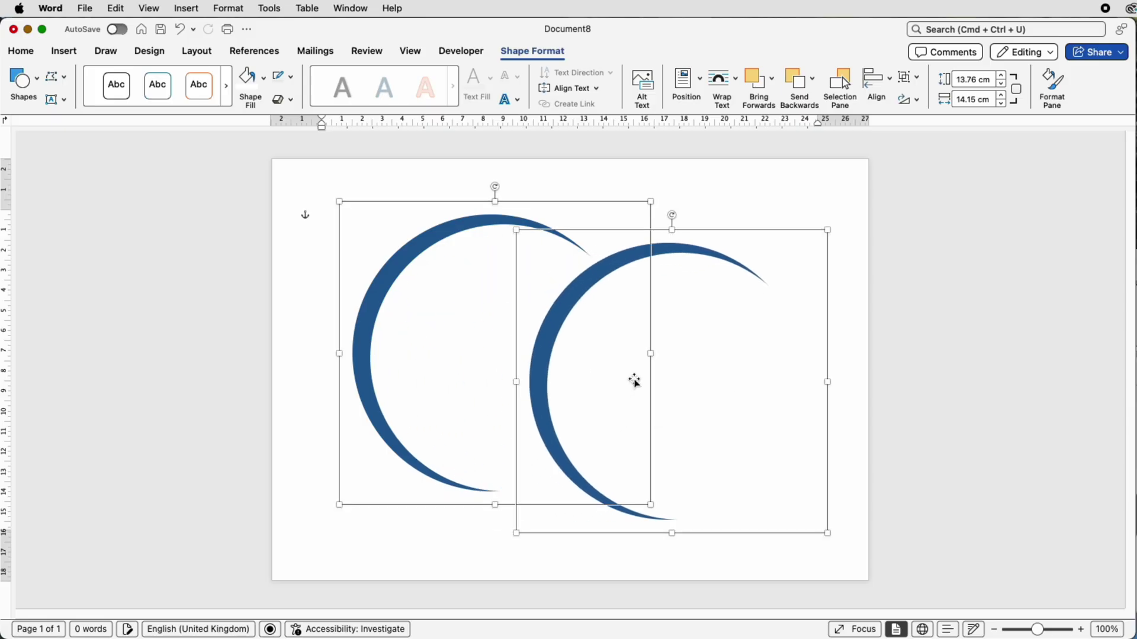
pyautogui.click(703, 207)
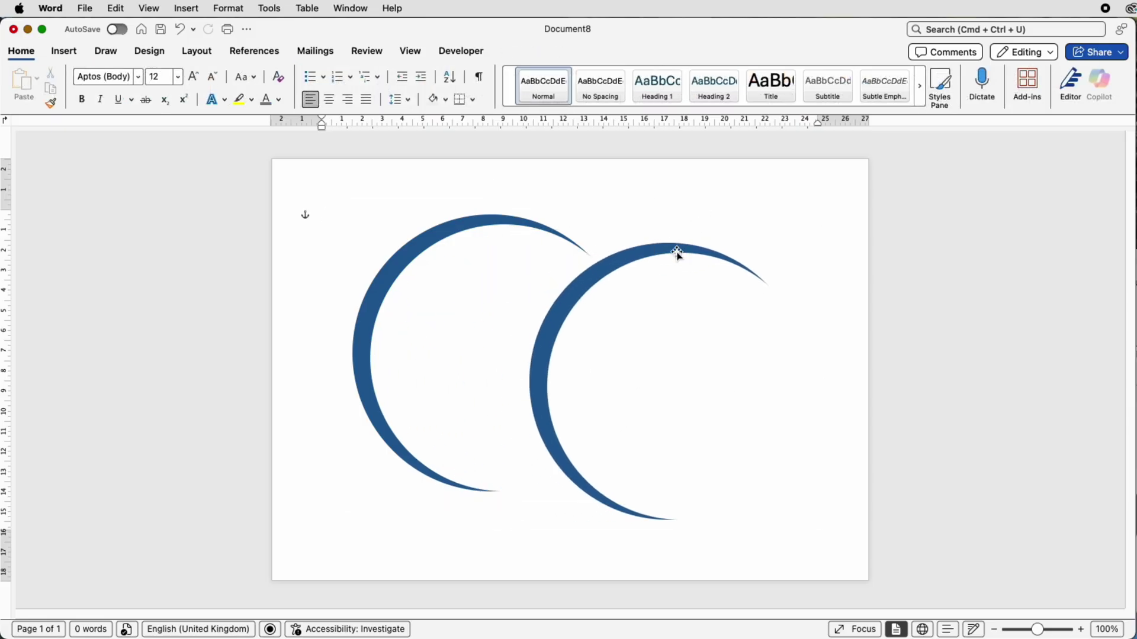
pyautogui.click(677, 253)
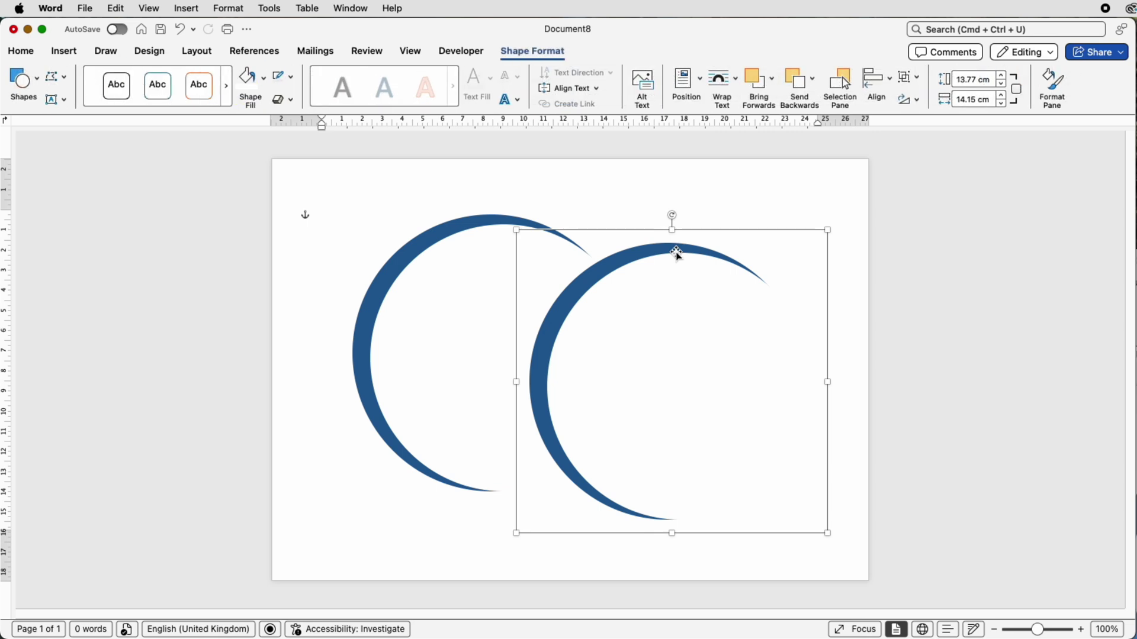
pyautogui.click(917, 81)
pyautogui.click(917, 121)
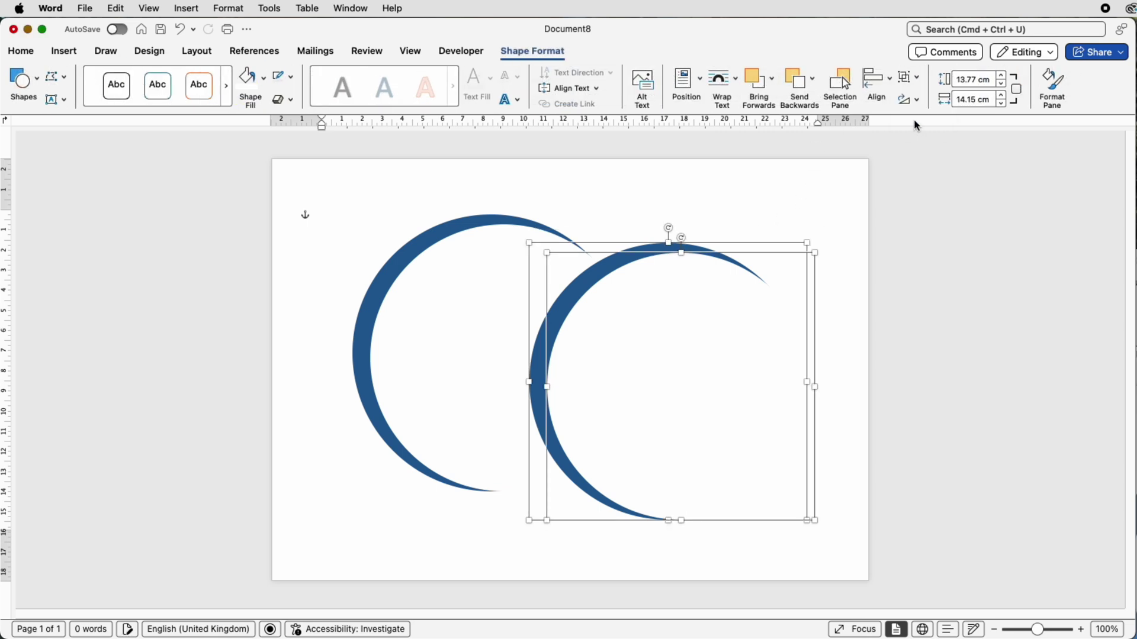
# Fill the copy's crescent grey and regroup its two pieces
pyautogui.click(745, 207)
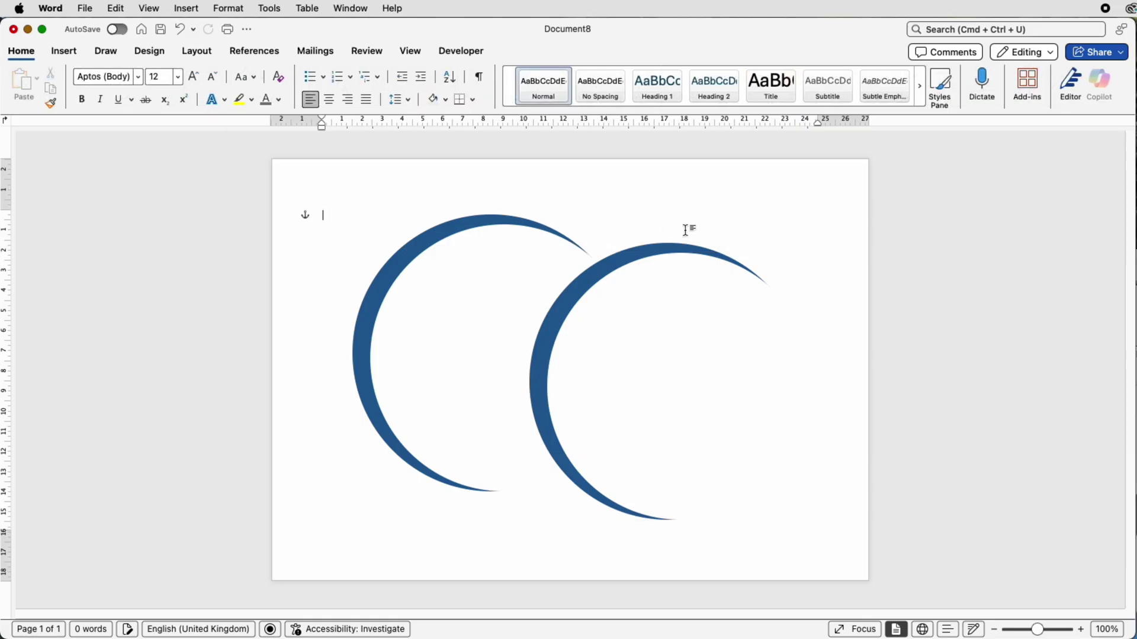
pyautogui.click(589, 279)
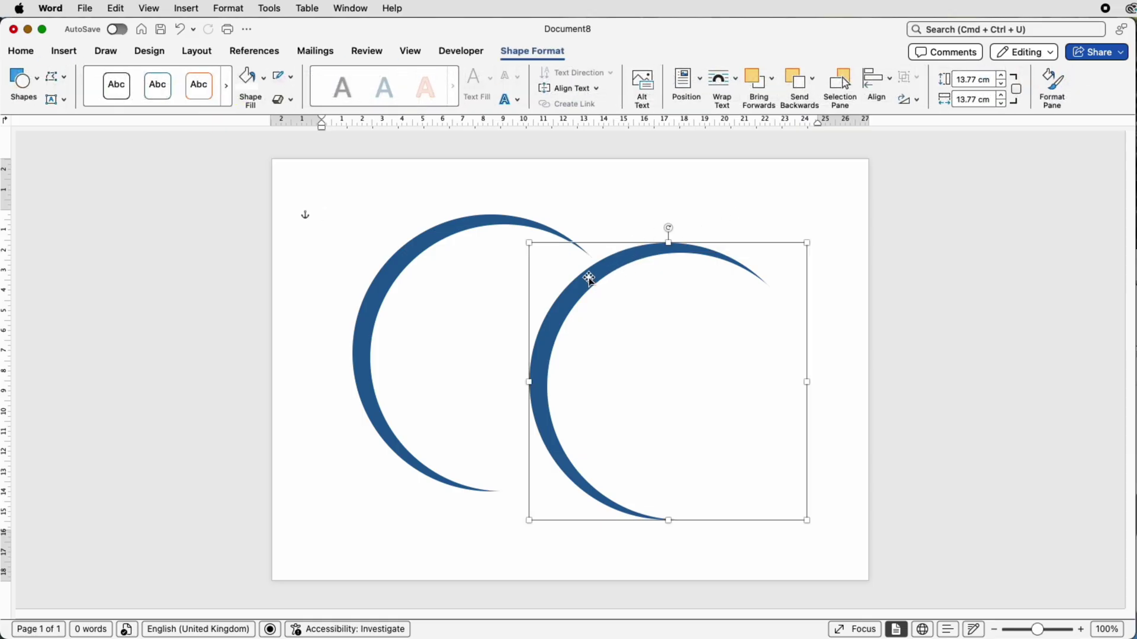
pyautogui.click(264, 82)
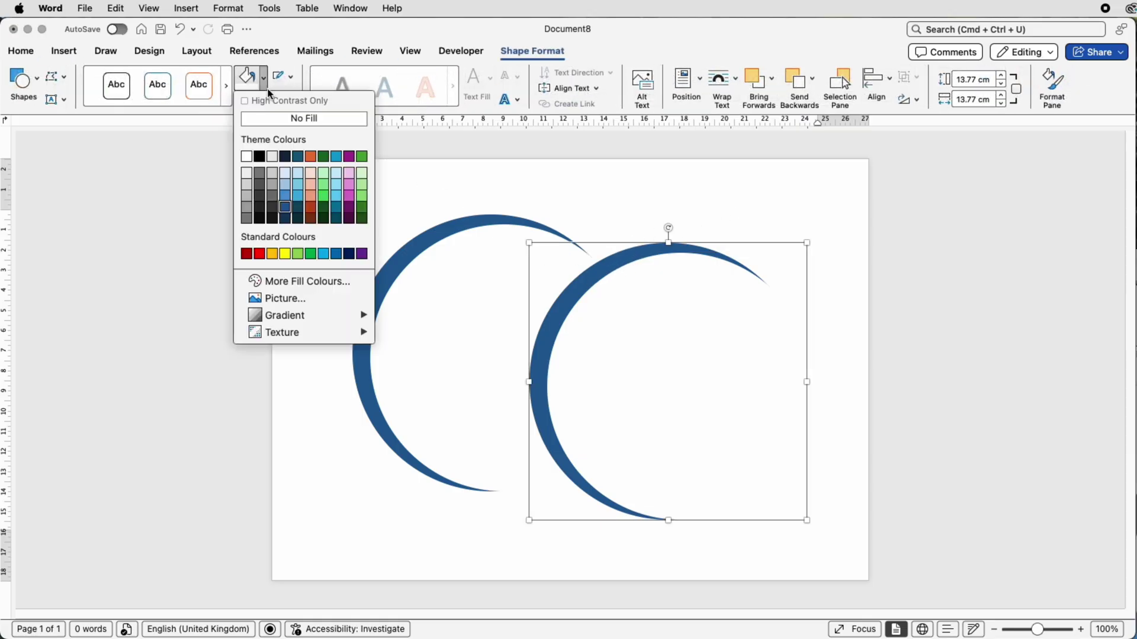
pyautogui.click(245, 219)
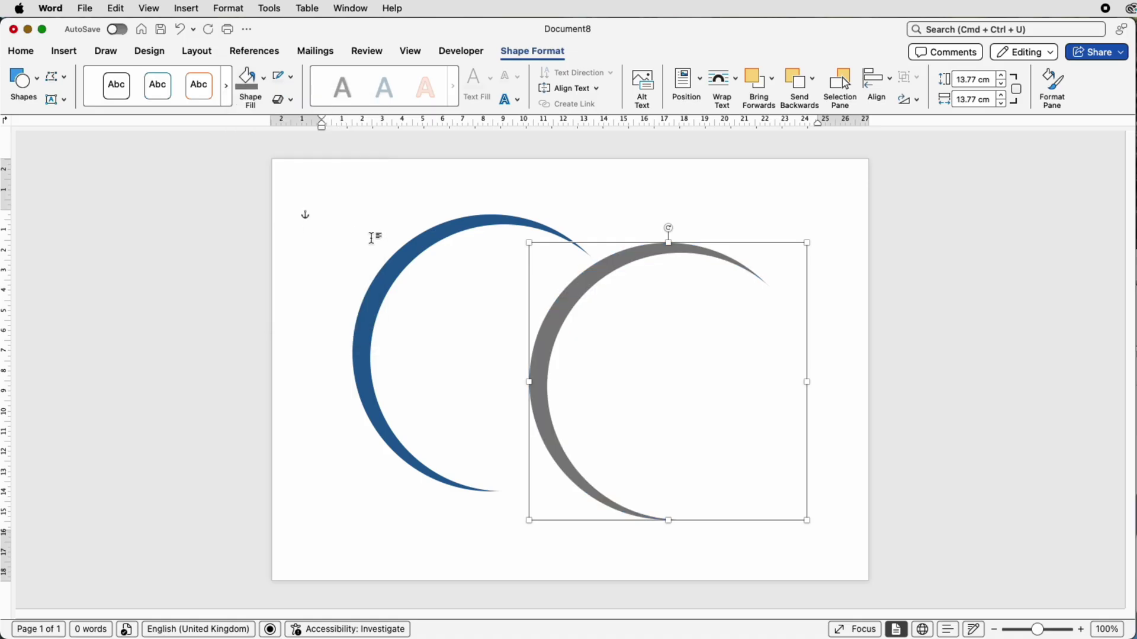
pyautogui.keyDown('shift'); pyautogui.click(707, 325); pyautogui.keyUp('shift')
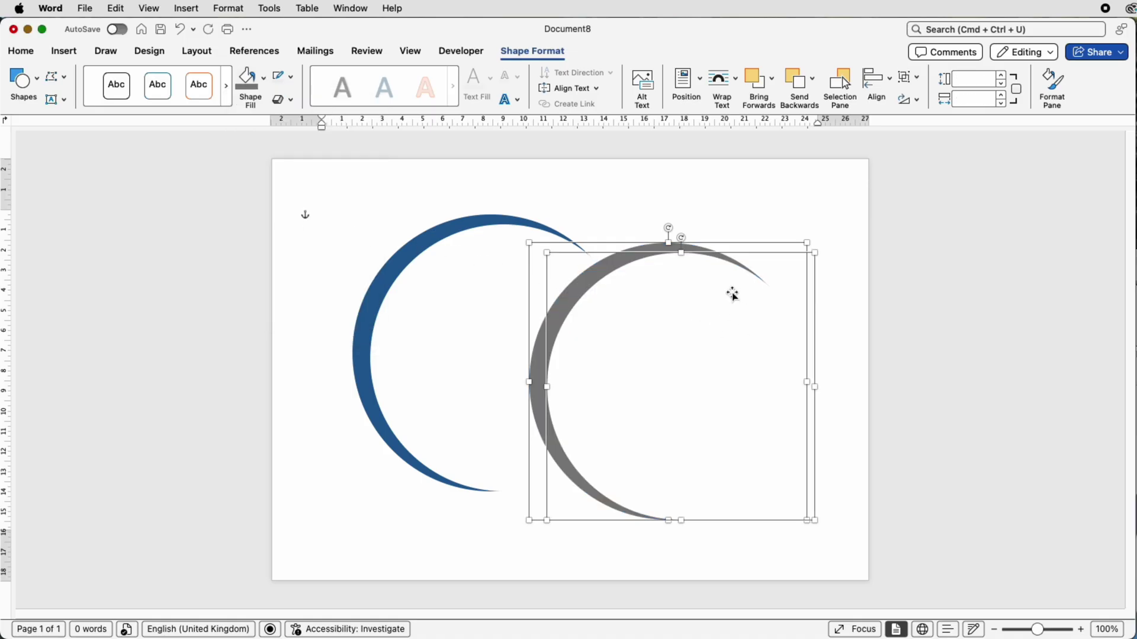
pyautogui.click(916, 85)
pyautogui.click(921, 99)
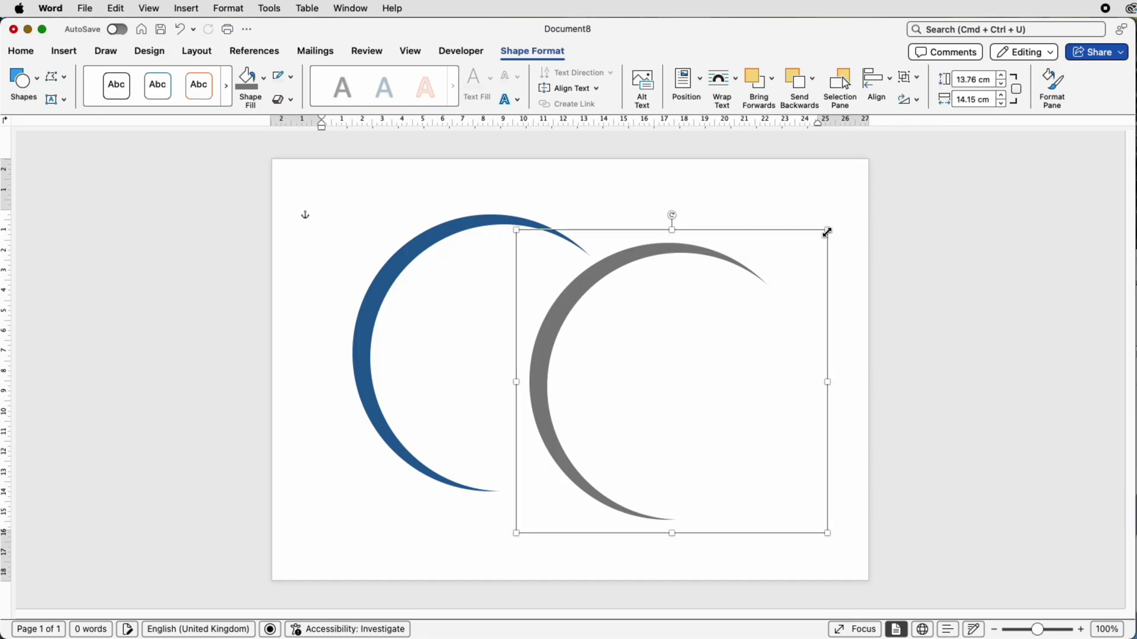
# Shrink the grey crescent to 12.35 × 12.7 cm, tilt it about 45°, and nest it inside the blue arc
pyautogui.moveTo(826, 233); pyautogui.dragTo(790, 281)
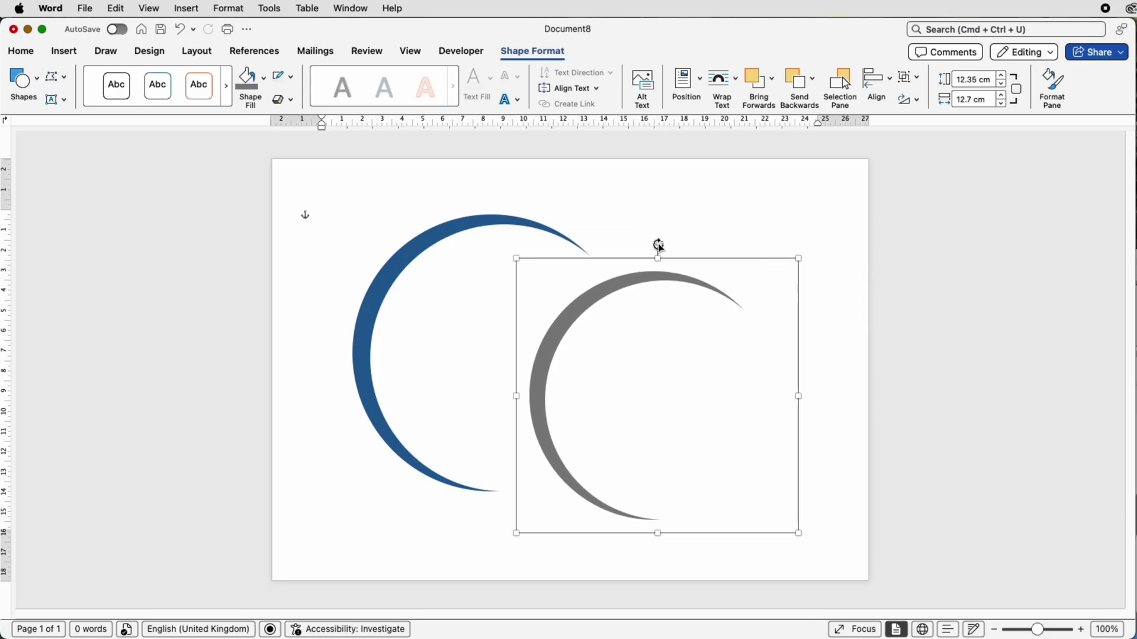
pyautogui.moveTo(659, 245); pyautogui.dragTo(748, 296)
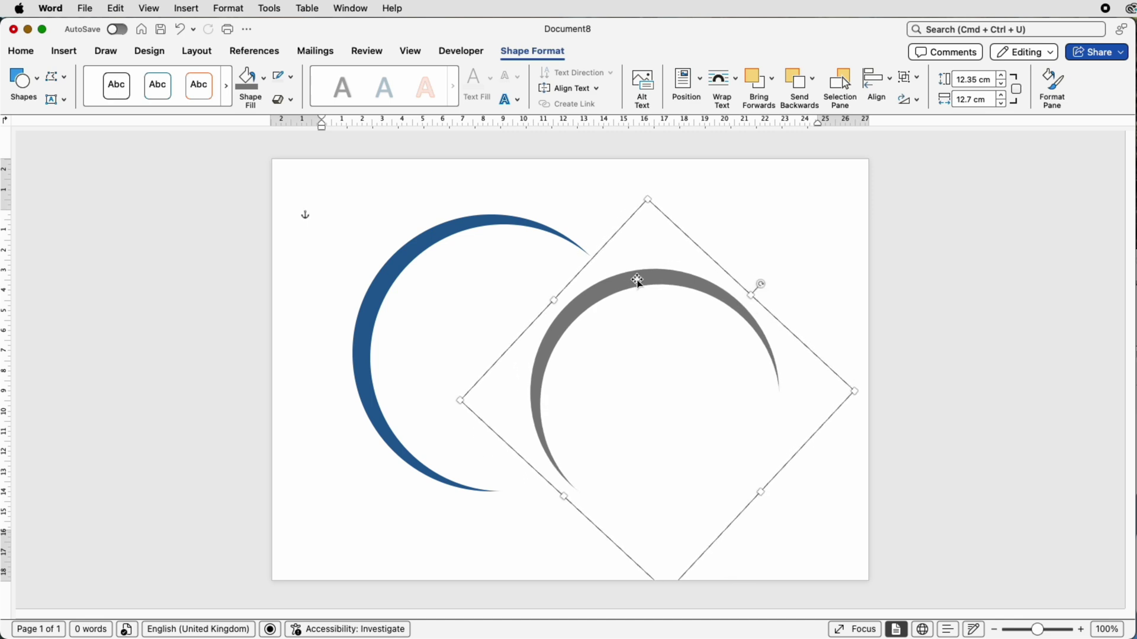
pyautogui.moveTo(637, 279); pyautogui.dragTo(485, 243)
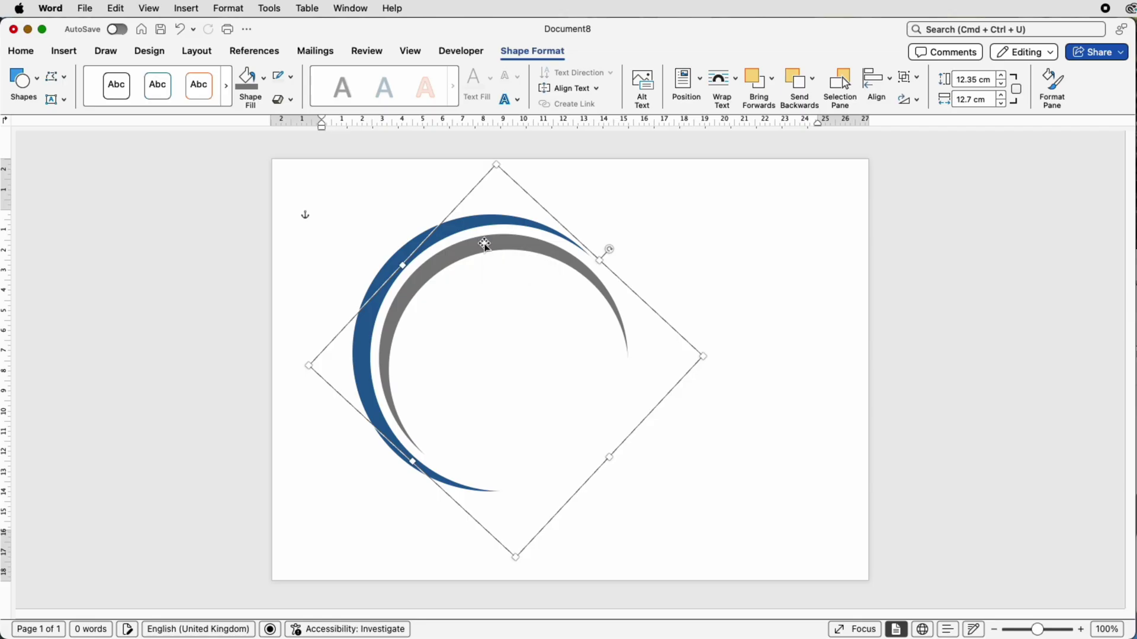
pyautogui.click(409, 244)
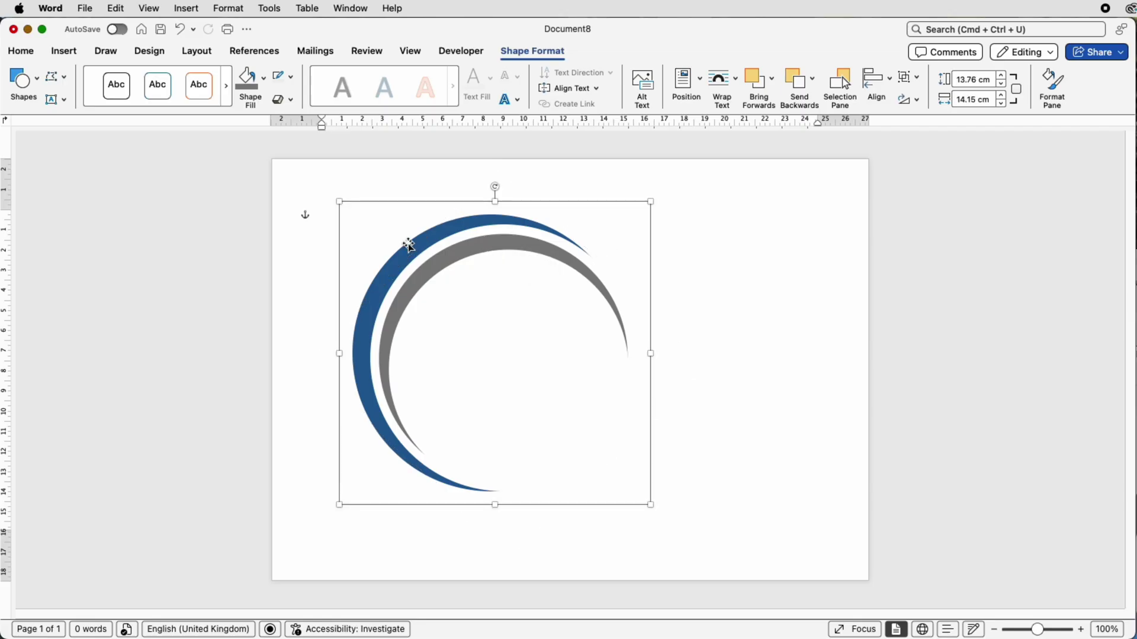
# Duplicate the blue crescent, rotate it, size it to 10.99 × 10.95 cm, and place it inside the grey arc
pyautogui.moveTo(407, 243); pyautogui.dragTo(585, 247)
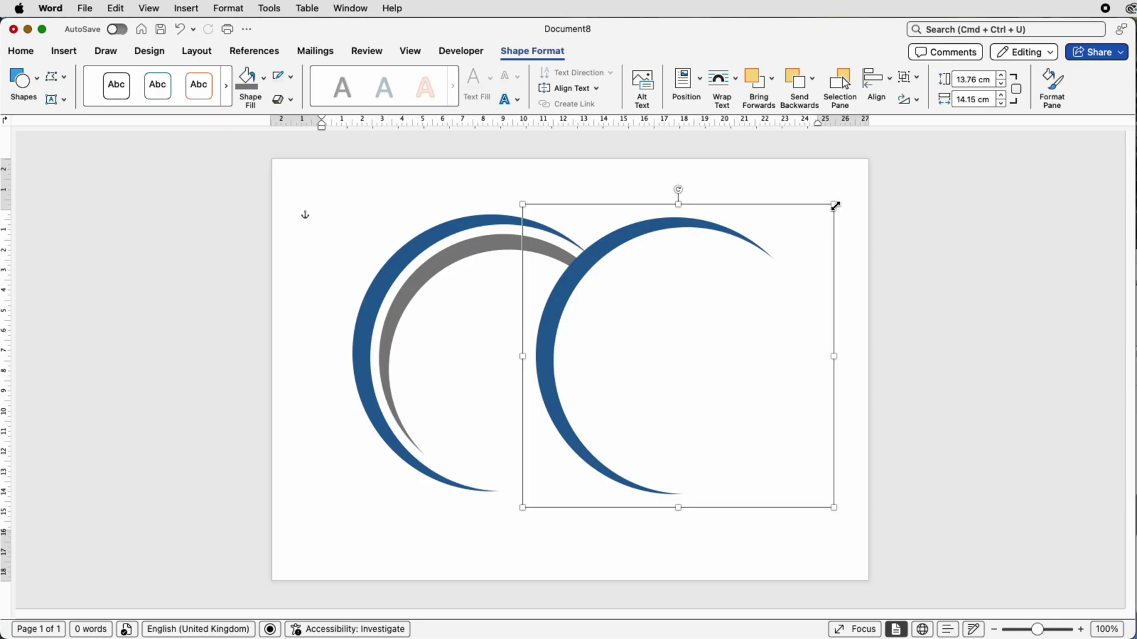
pyautogui.moveTo(834, 205); pyautogui.dragTo(780, 254)
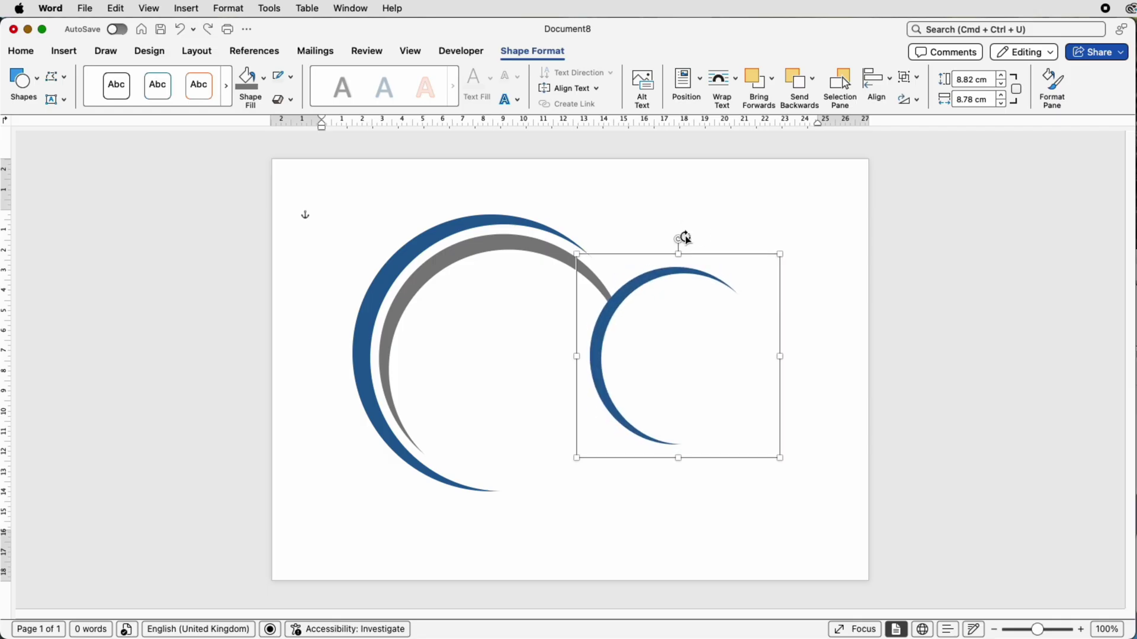
pyautogui.moveTo(679, 239); pyautogui.dragTo(737, 385)
pyautogui.moveTo(761, 324); pyautogui.dragTo(604, 321)
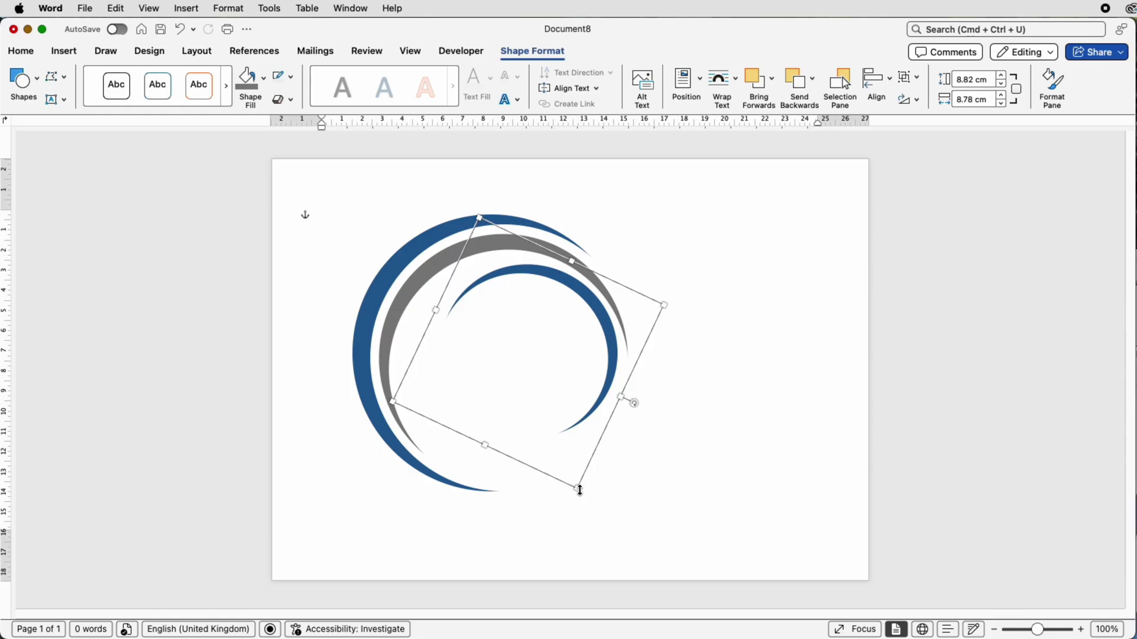
pyautogui.moveTo(579, 489); pyautogui.dragTo(581, 541)
pyautogui.moveTo(619, 330); pyautogui.dragTo(594, 319)
# Copy the grey crescent, turn it to about 191°, size it 9.41 × 9.68 cm, and centre it inside the rings
pyautogui.click(551, 247)
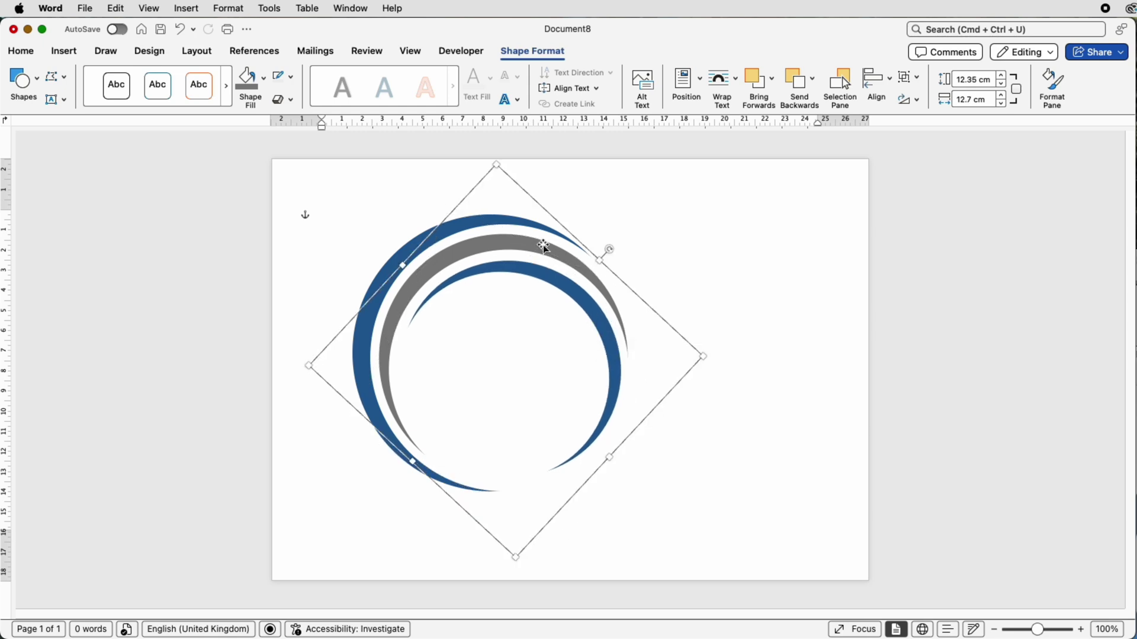
pyautogui.moveTo(543, 246); pyautogui.dragTo(668, 255)
pyautogui.click(811, 189)
pyautogui.moveTo(778, 255); pyautogui.dragTo(661, 453)
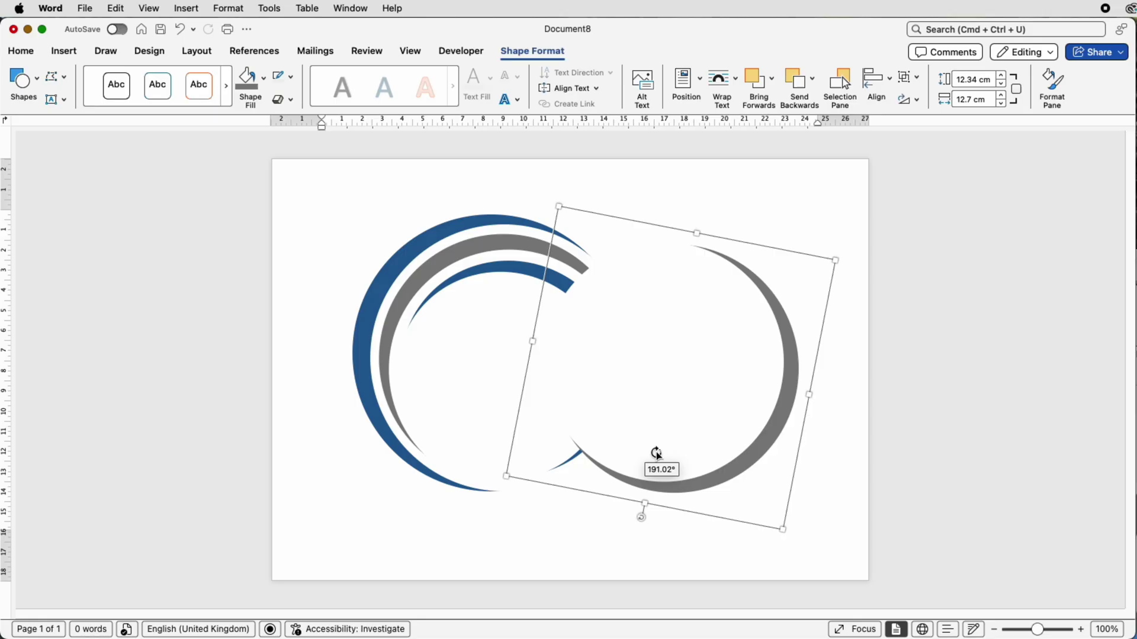
pyautogui.moveTo(657, 455); pyautogui.dragTo(657, 455)
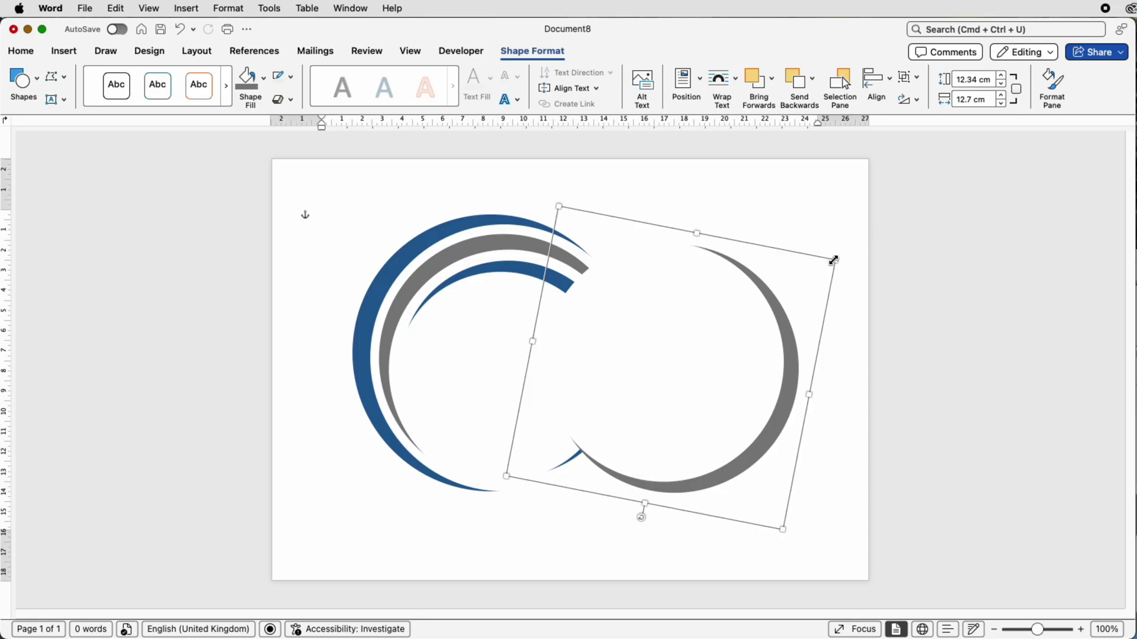
pyautogui.moveTo(833, 260); pyautogui.dragTo(705, 346)
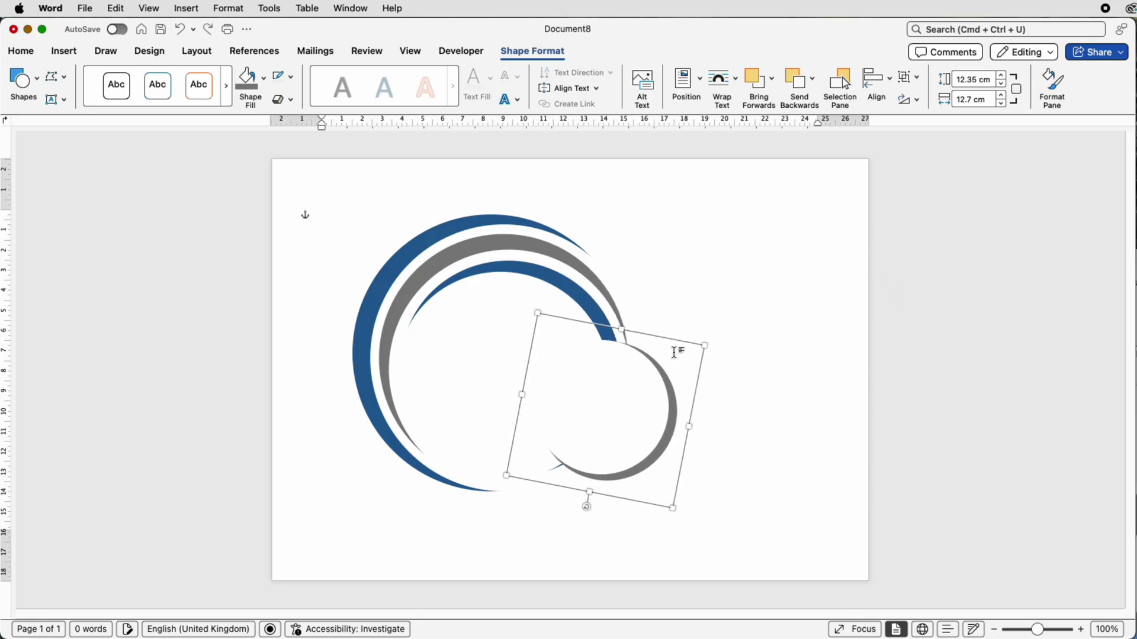
pyautogui.moveTo(608, 388); pyautogui.dragTo(524, 358)
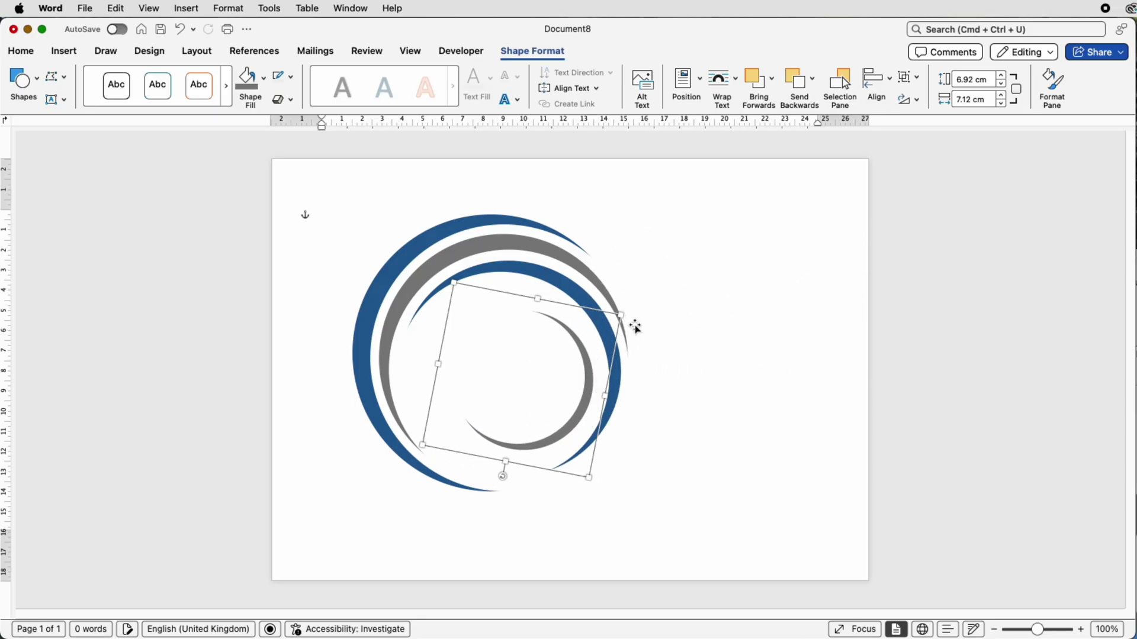
pyautogui.moveTo(622, 317); pyautogui.dragTo(678, 281)
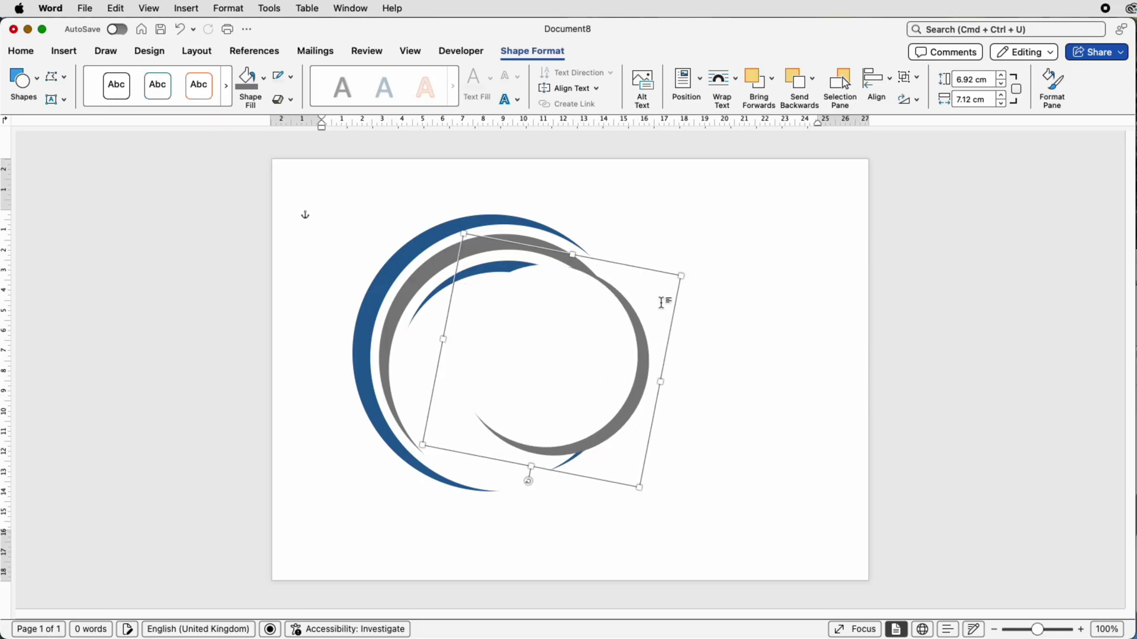
pyautogui.moveTo(627, 343); pyautogui.dragTo(580, 363)
# Draw a rectangle across the right side of the arcs
pyautogui.click(654, 277)
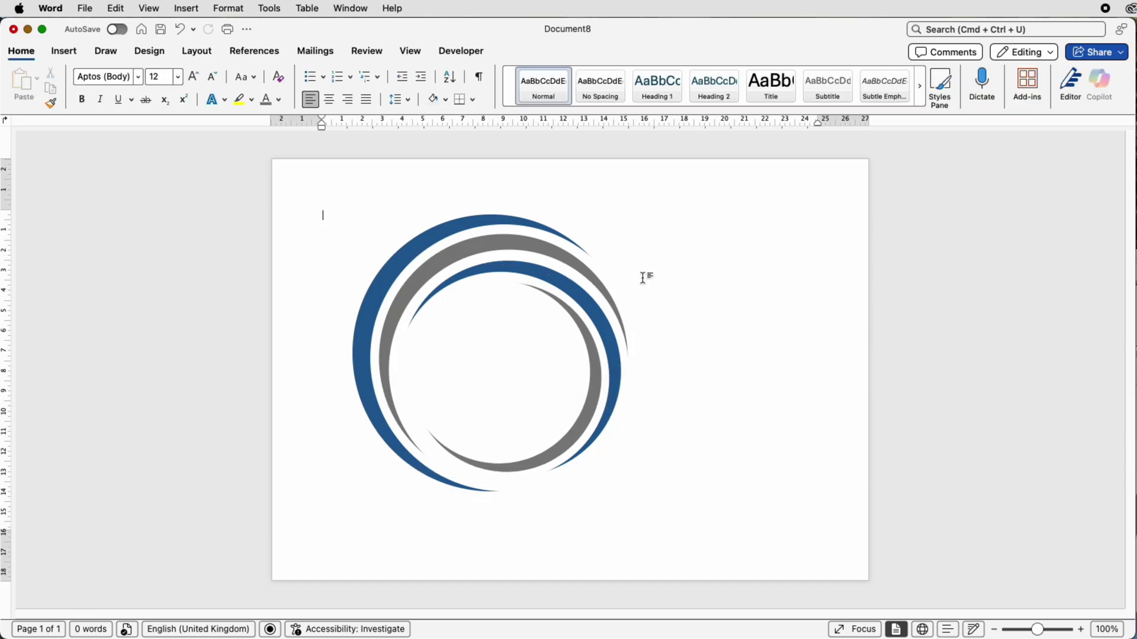
pyautogui.click(65, 51)
pyautogui.click(209, 78)
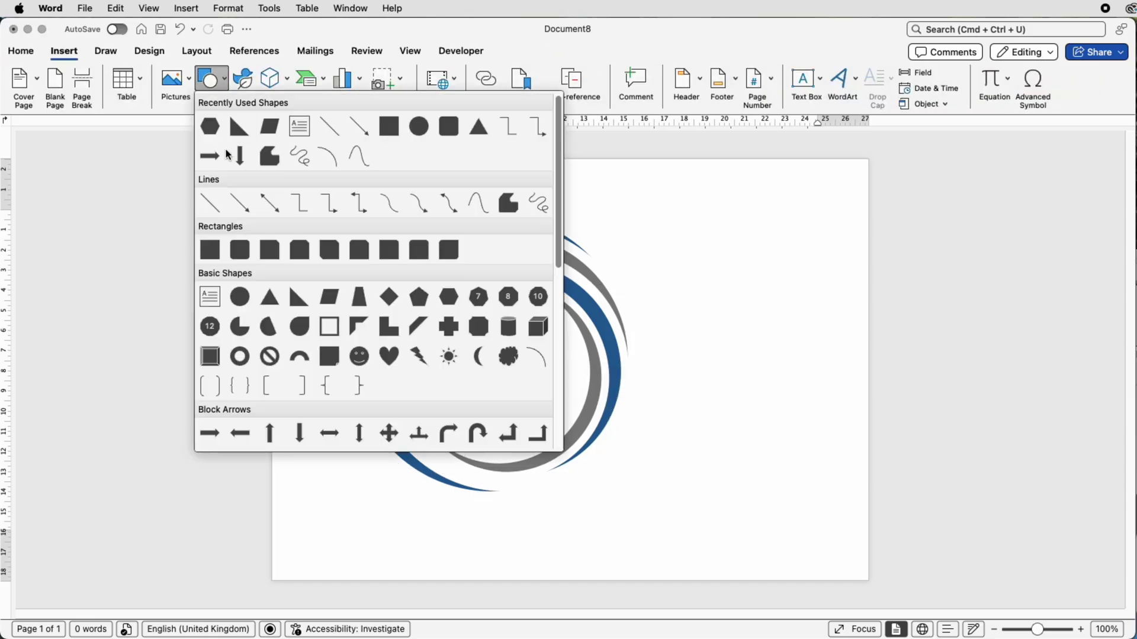
pyautogui.click(212, 251)
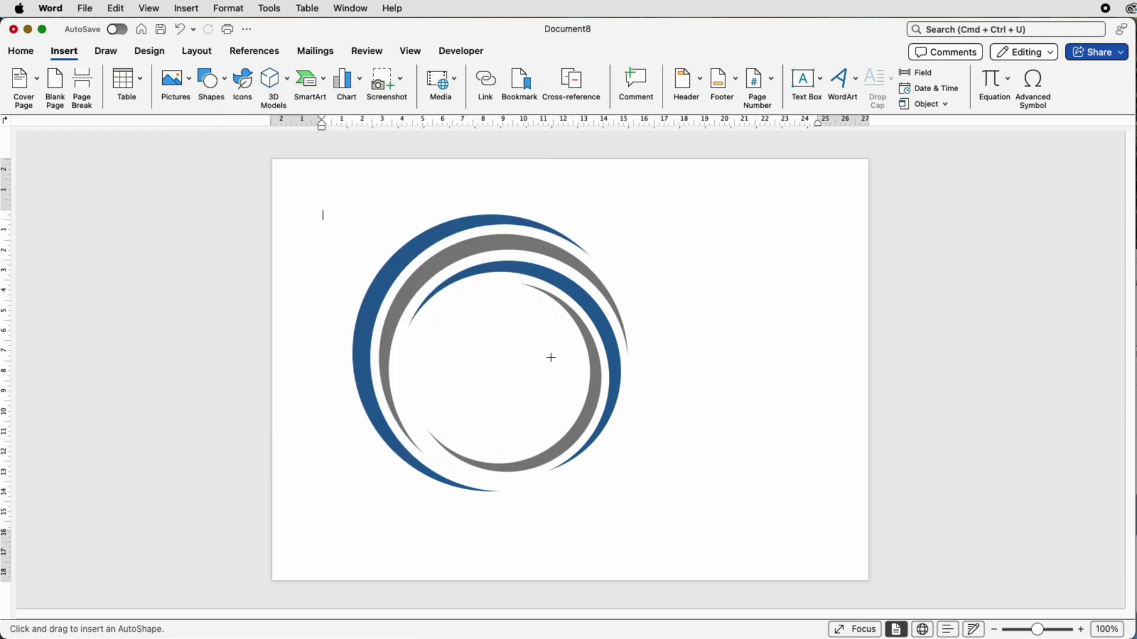
pyautogui.moveTo(510, 323)
pyautogui.mouseDown()
pyautogui.moveTo(525, 376)
pyautogui.moveTo(705, 386)
pyautogui.mouseUp()
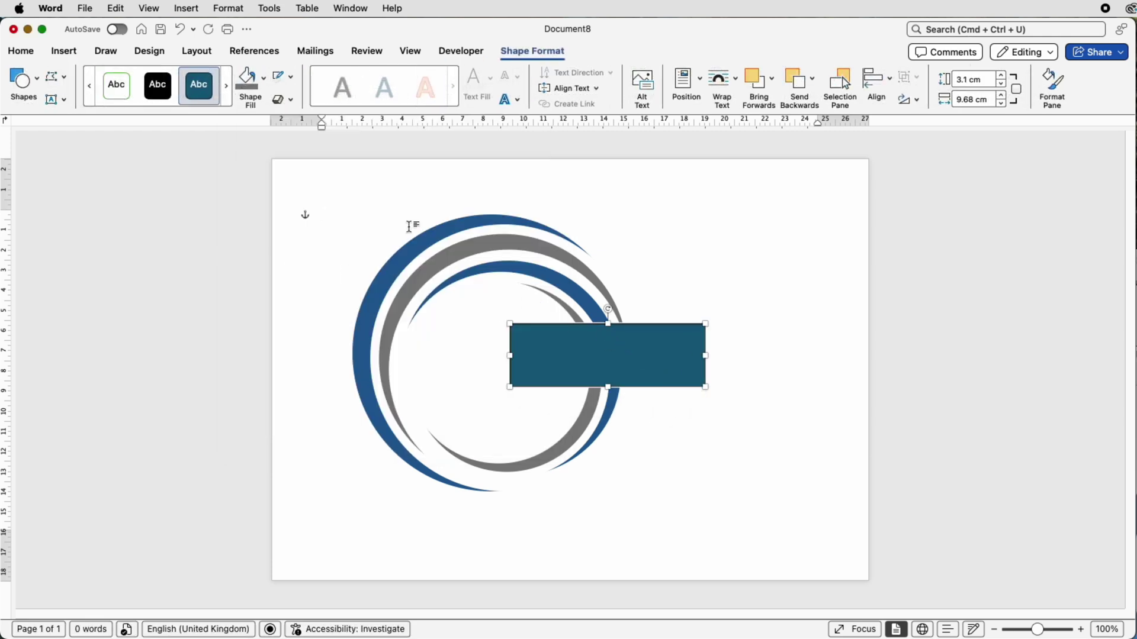
# Make the 3.1 × 9.68 cm rectangle white with no outline, masking a gap in the arcs
pyautogui.click(291, 77)
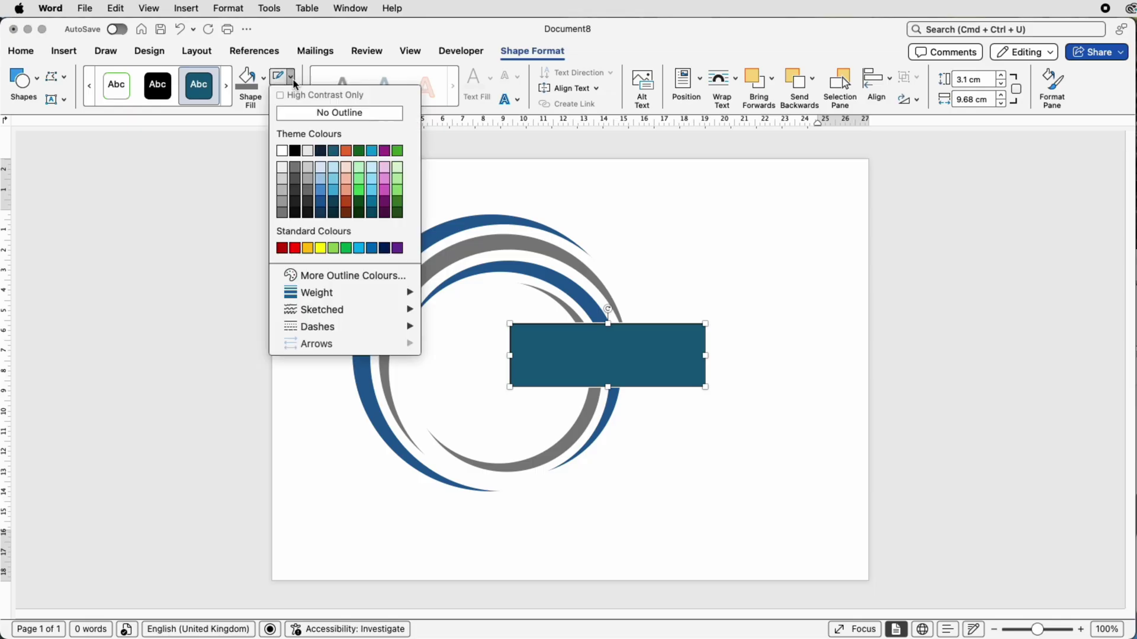
pyautogui.click(295, 117)
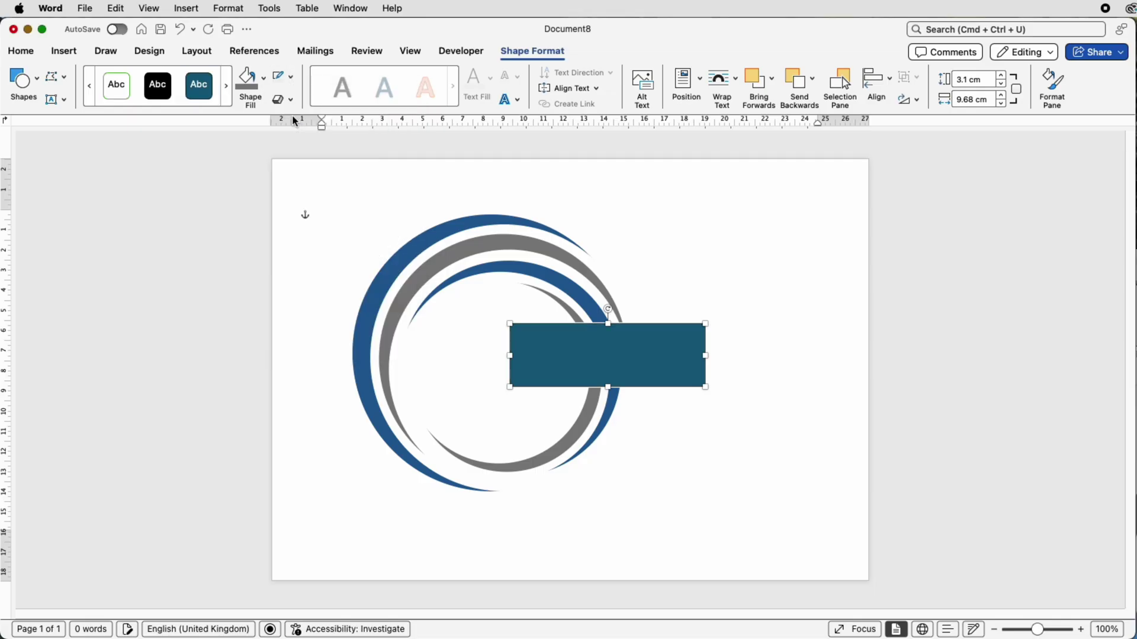
pyautogui.click(264, 89)
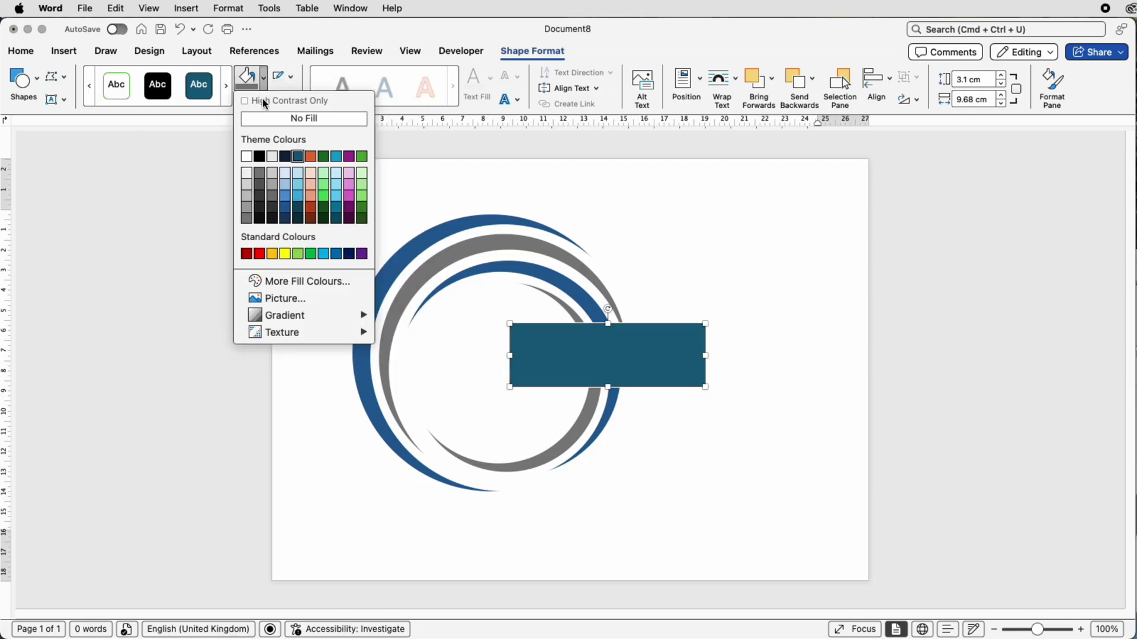
pyautogui.click(246, 157)
pyautogui.click(670, 224)
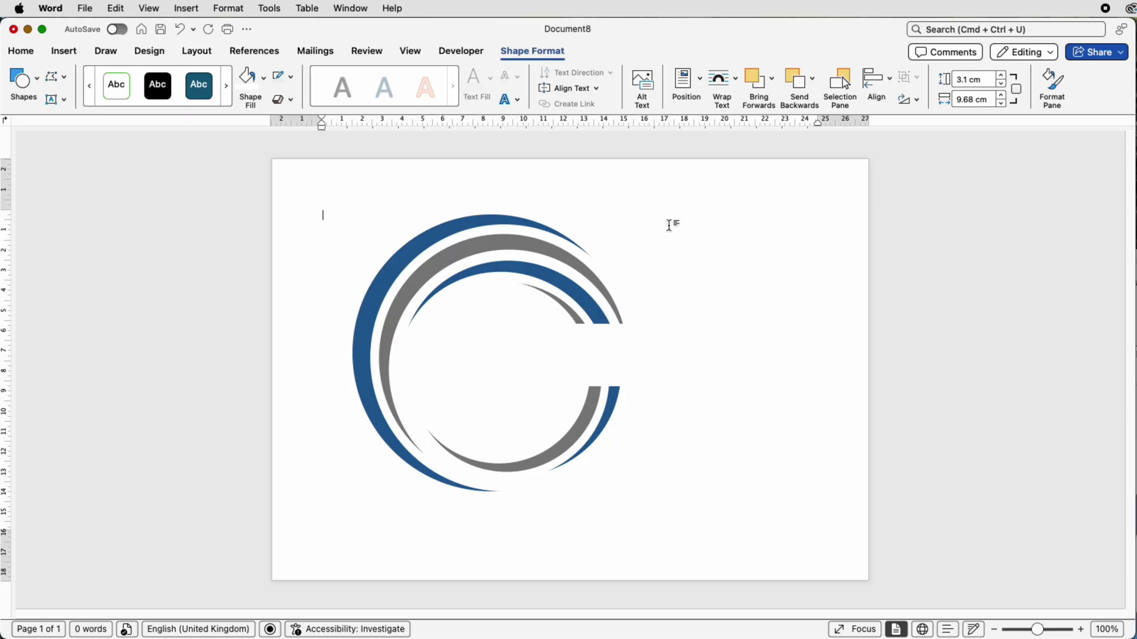
# Draw a text box near the top right of the page, above the arcs
pyautogui.click(75, 51)
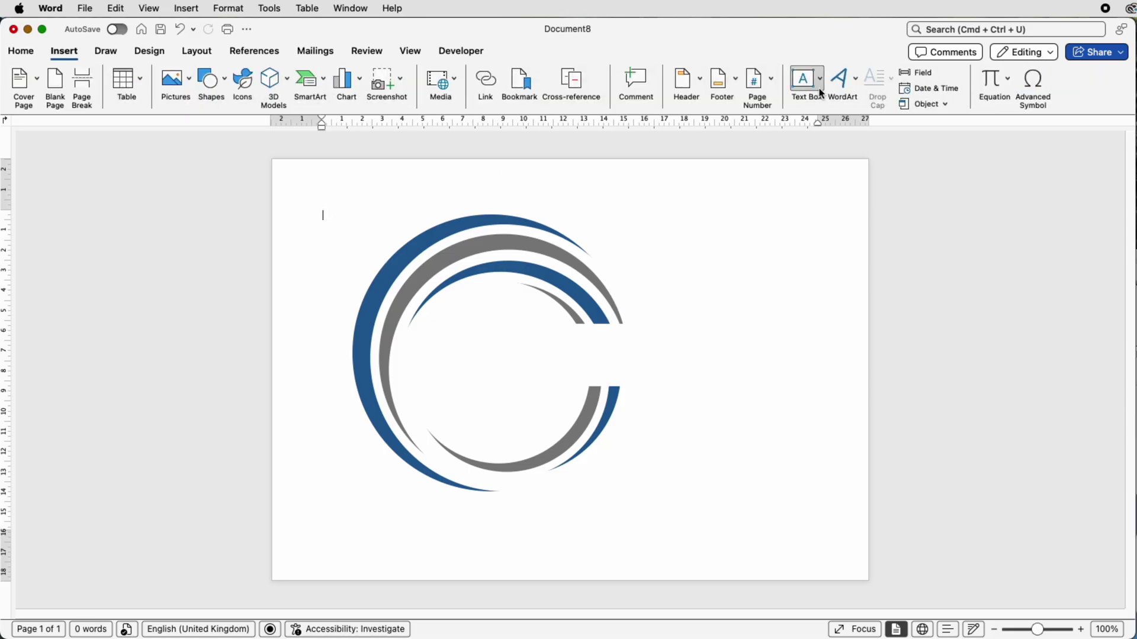
pyautogui.click(820, 90)
pyautogui.click(823, 104)
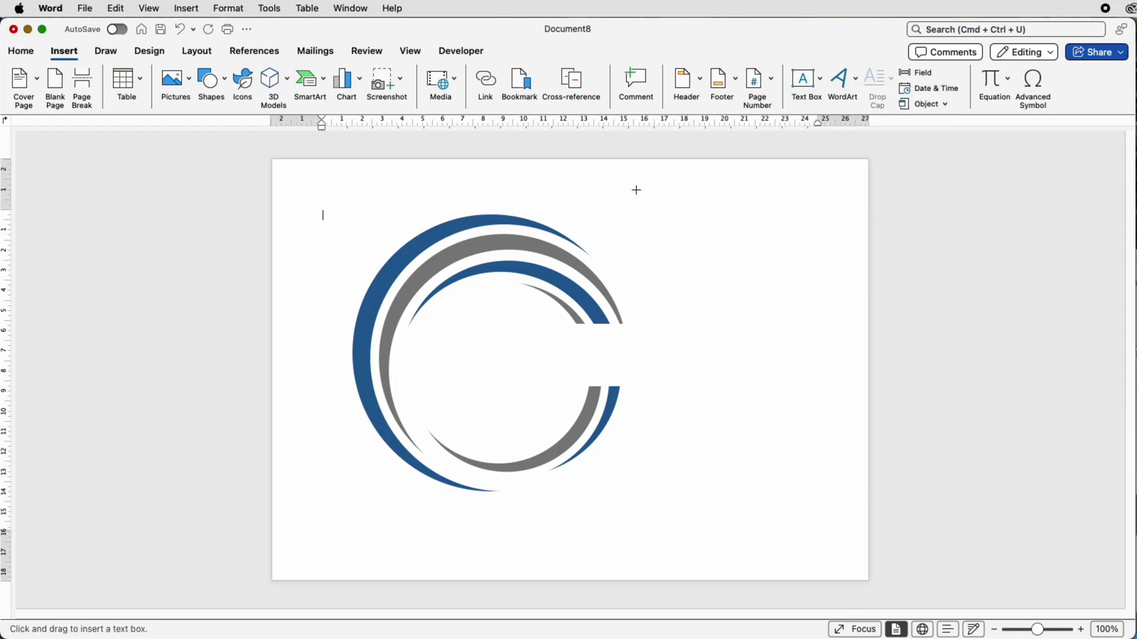
pyautogui.moveTo(564, 184); pyautogui.dragTo(827, 245)
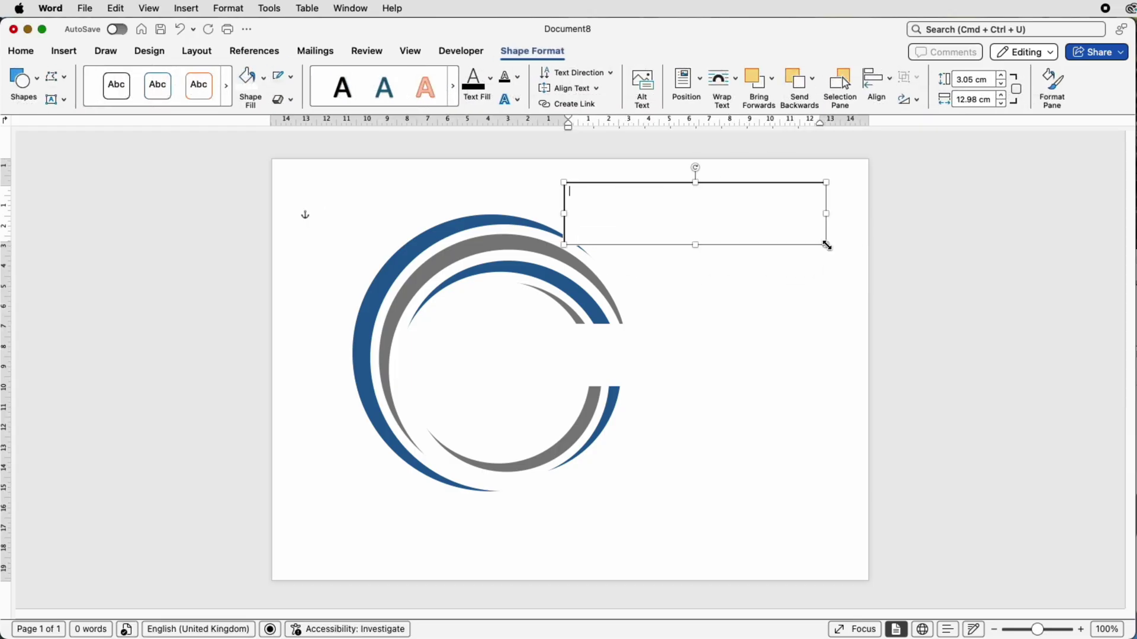
# Type COMPANY NAME in capitals into the text box and select it
pyautogui.press('capslock')
pyautogui.write('COMPANY NAME')
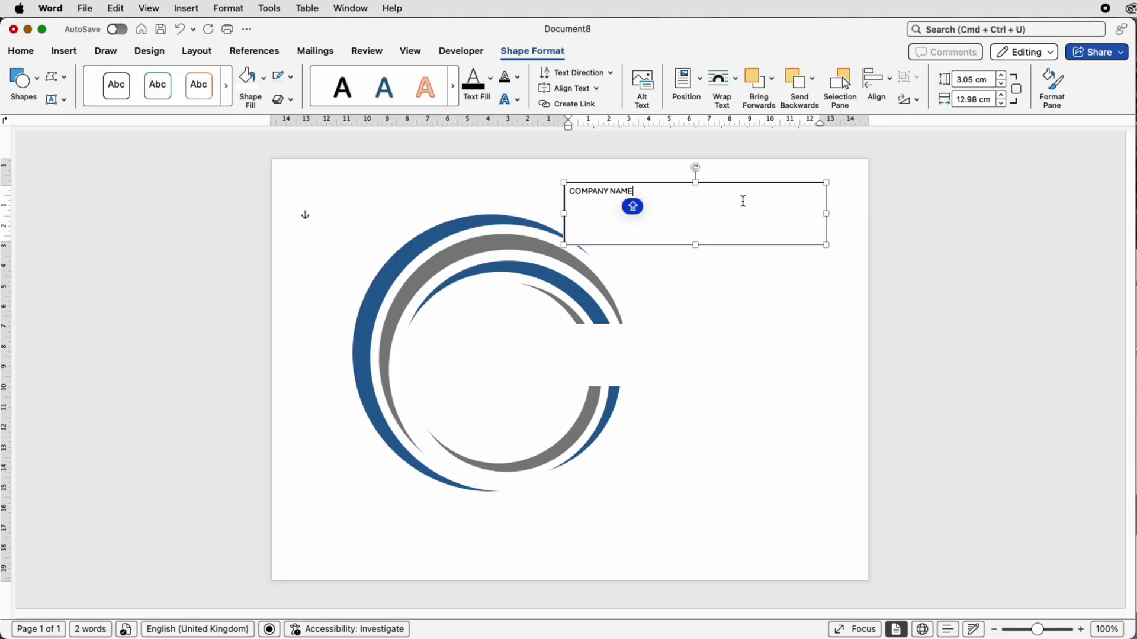
pyautogui.tripleClick(598, 189)
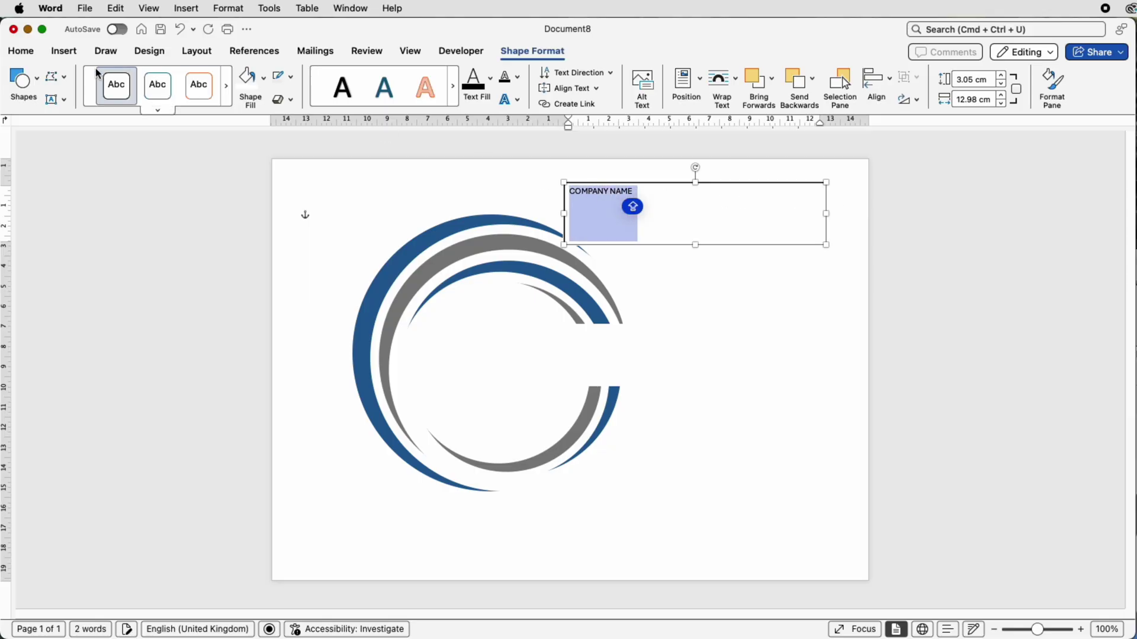
pyautogui.click(22, 52)
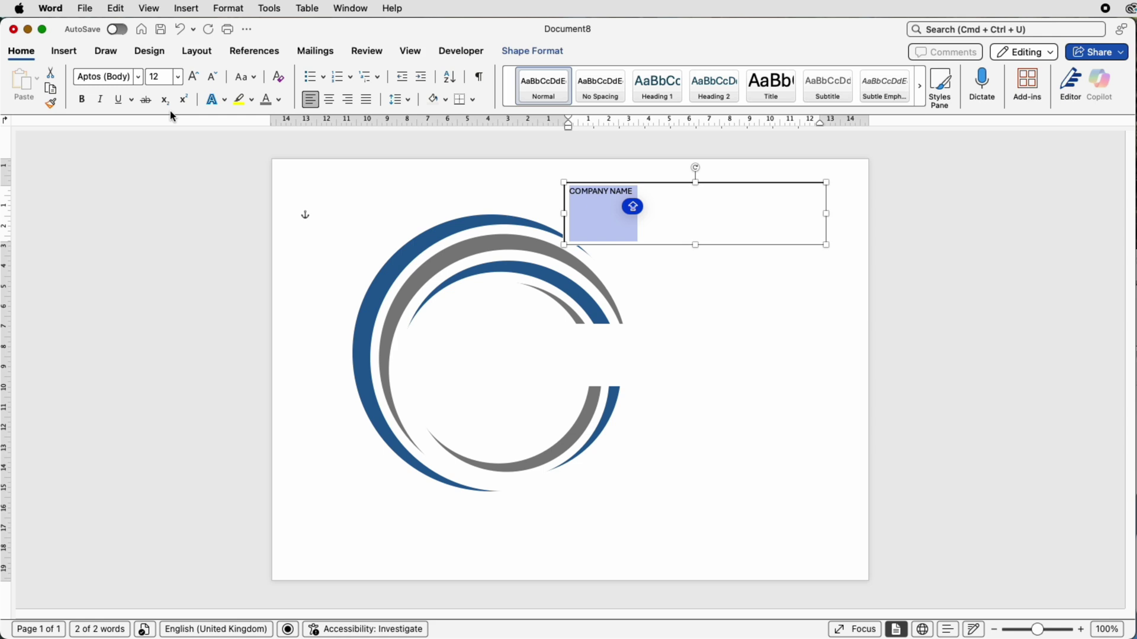
# Make COMPANY NAME 48 pt Helvetica, not bold, widen its box to one line, and centre it on the arcs
pyautogui.click(137, 77)
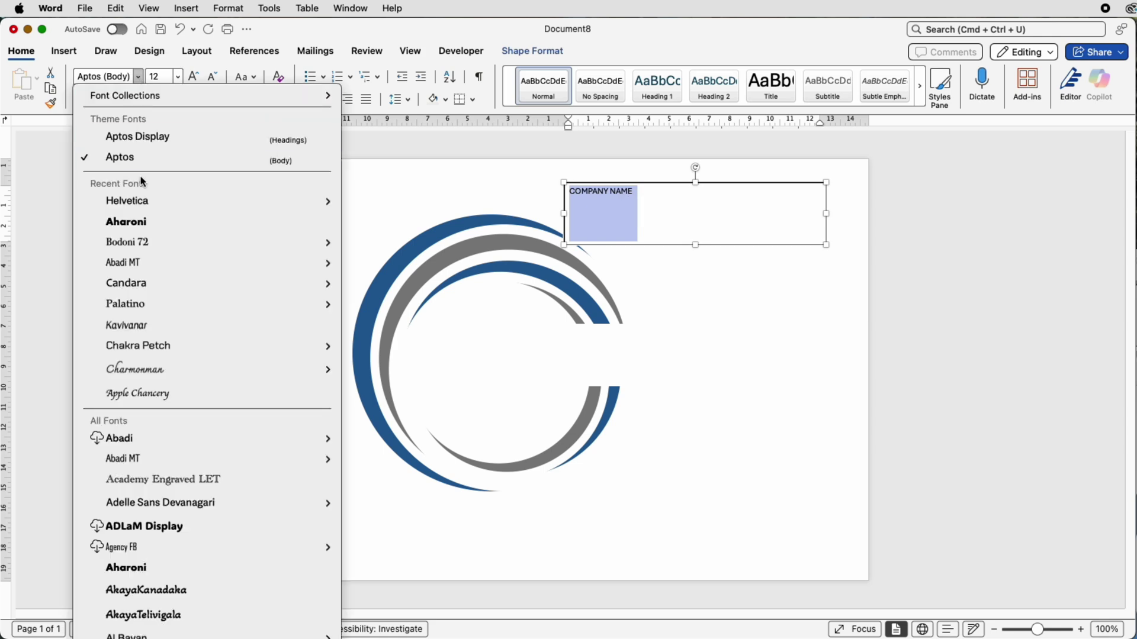
pyautogui.click(137, 201)
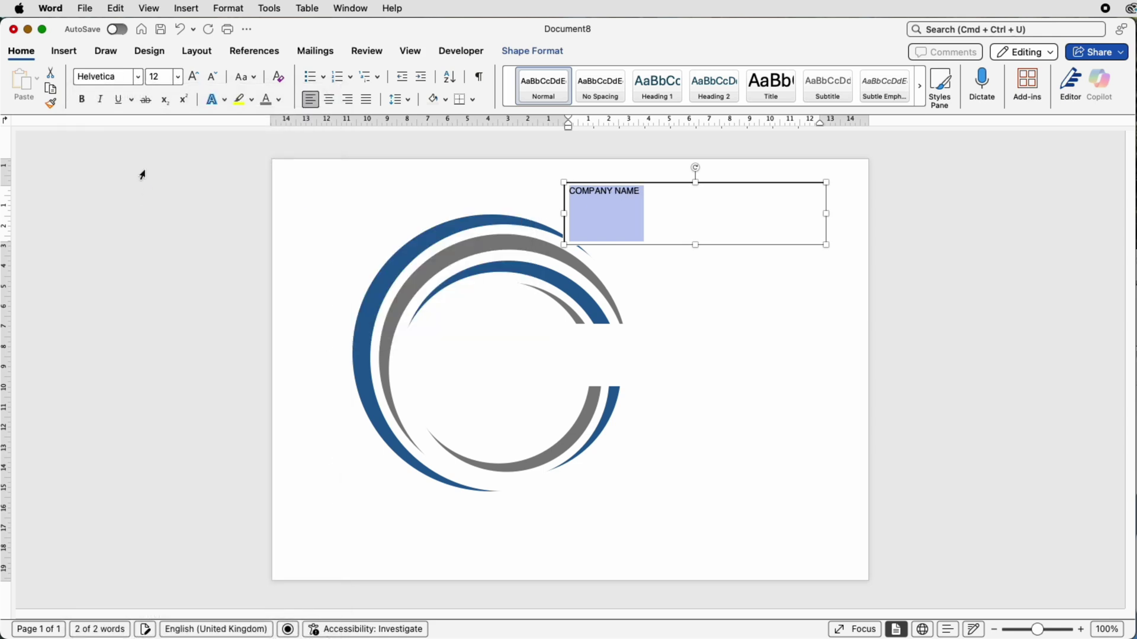
pyautogui.click(82, 98)
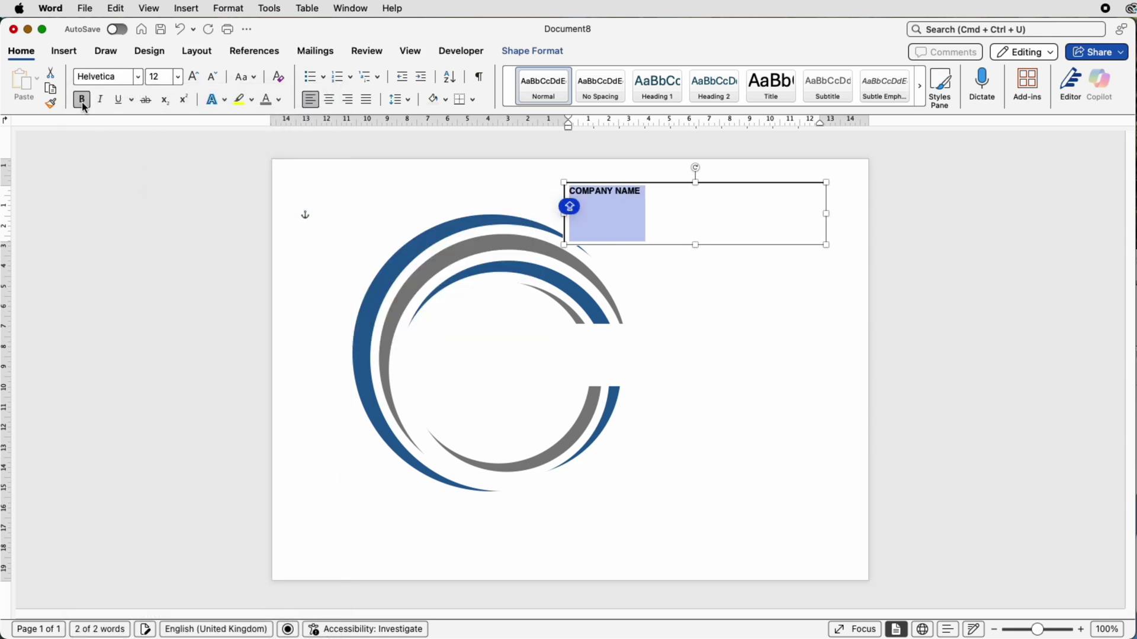
pyautogui.click(195, 80)
pyautogui.click(195, 81)
pyautogui.click(195, 80)
pyautogui.click(195, 81)
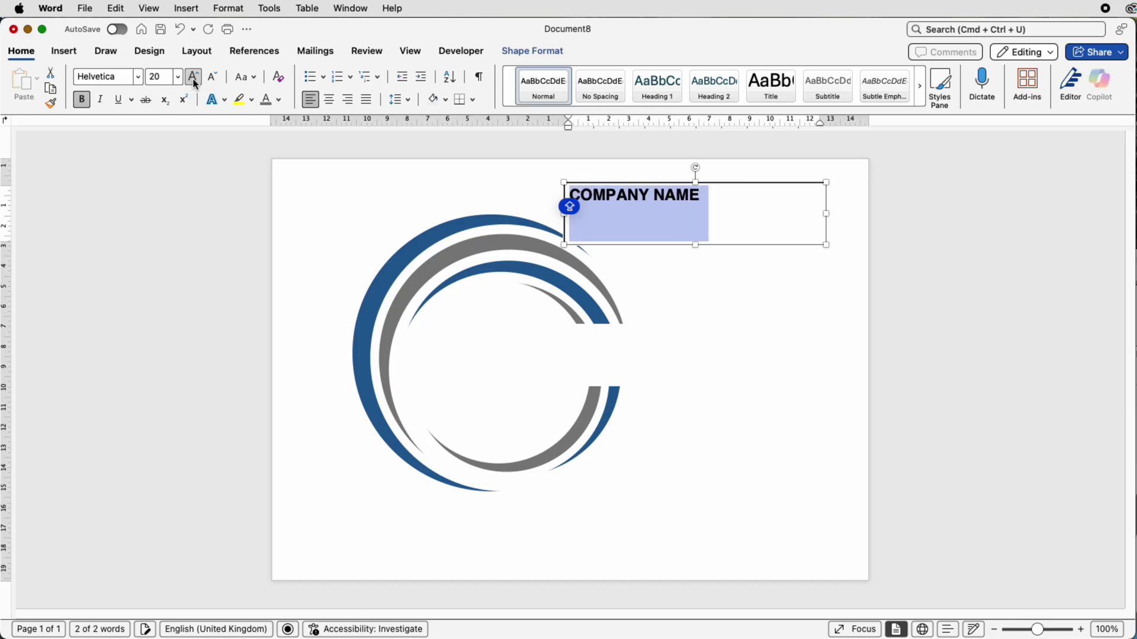
pyautogui.click(194, 81)
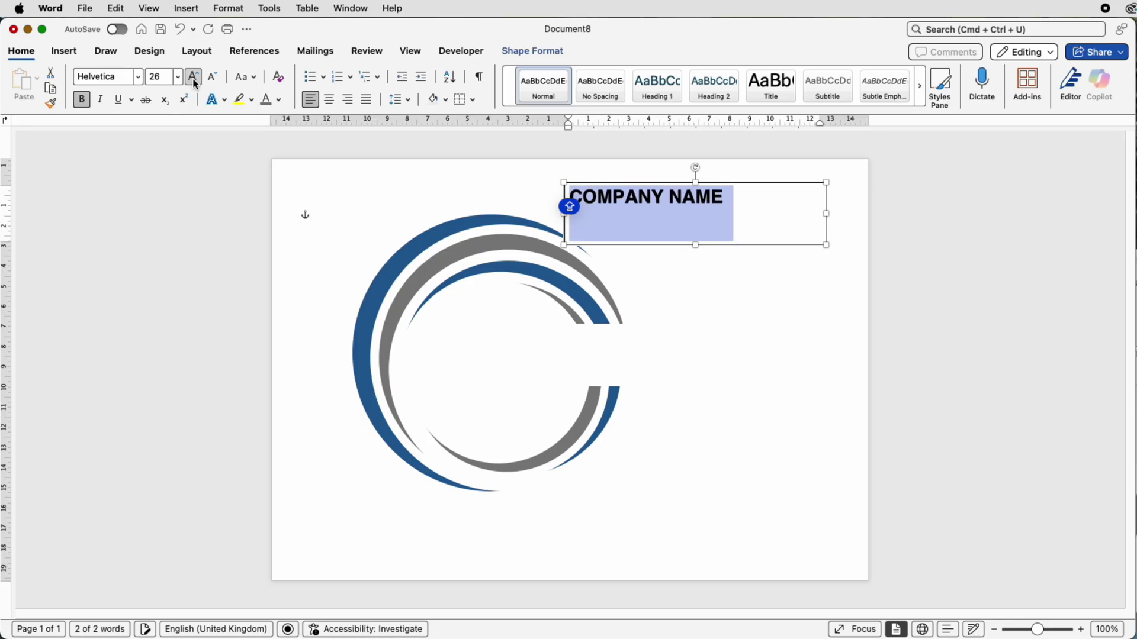
pyautogui.click(194, 80)
pyautogui.click(195, 81)
pyautogui.click(83, 102)
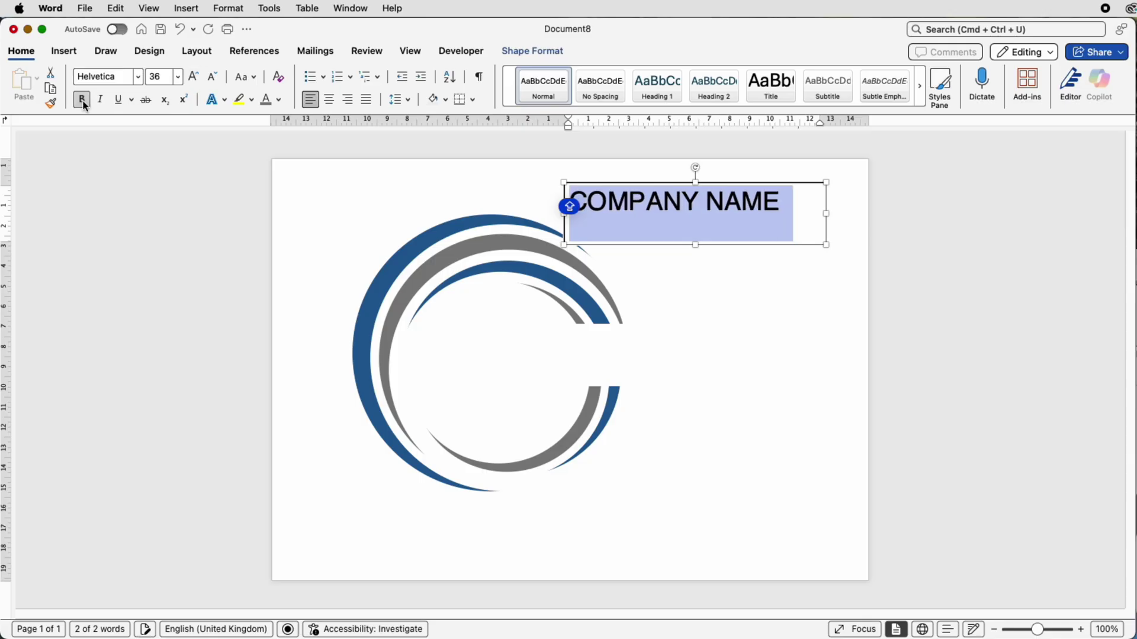
pyautogui.click(193, 77)
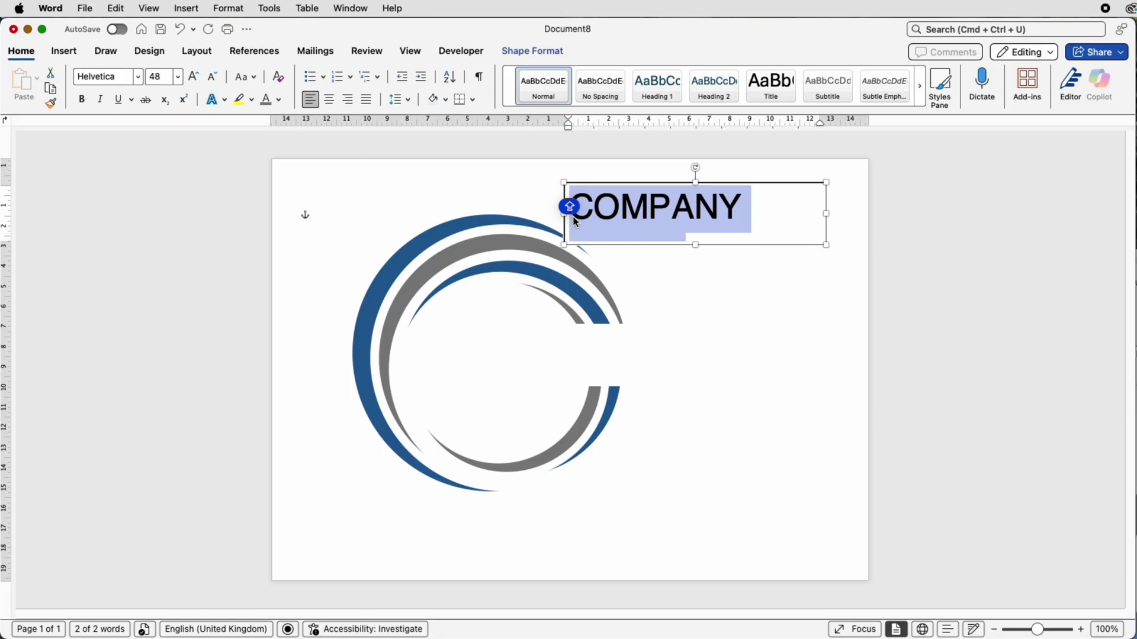
pyautogui.moveTo(564, 214); pyautogui.dragTo(514, 214)
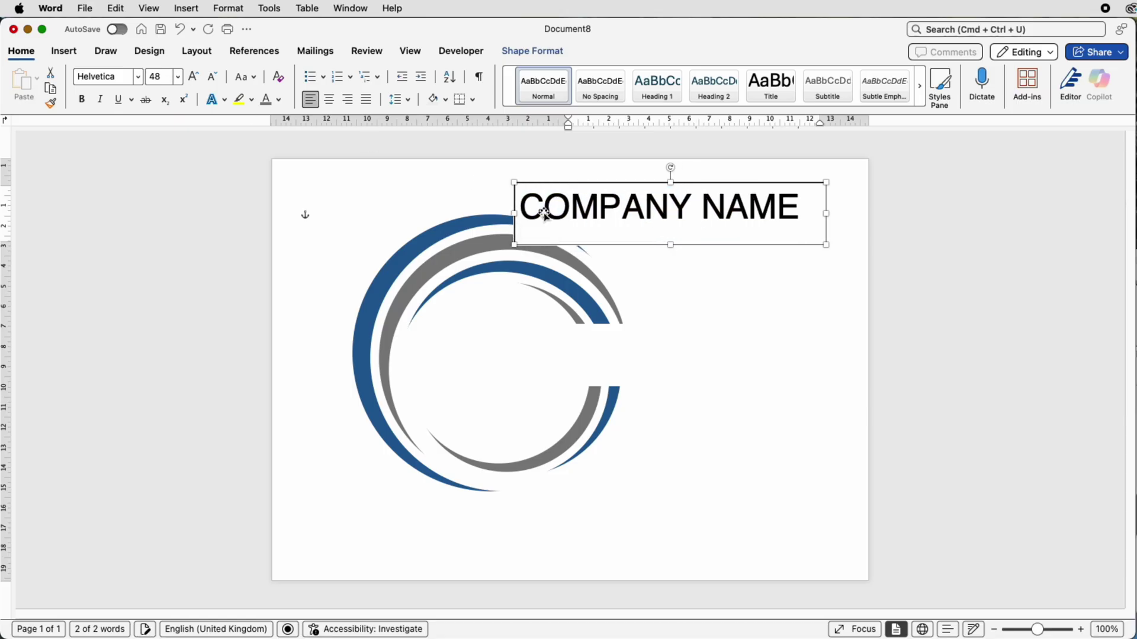
pyautogui.moveTo(586, 212); pyautogui.dragTo(493, 353)
# Give the COMPANY NAME text box No Outline and No Fill, then nudge it slightly left
pyautogui.click(752, 289)
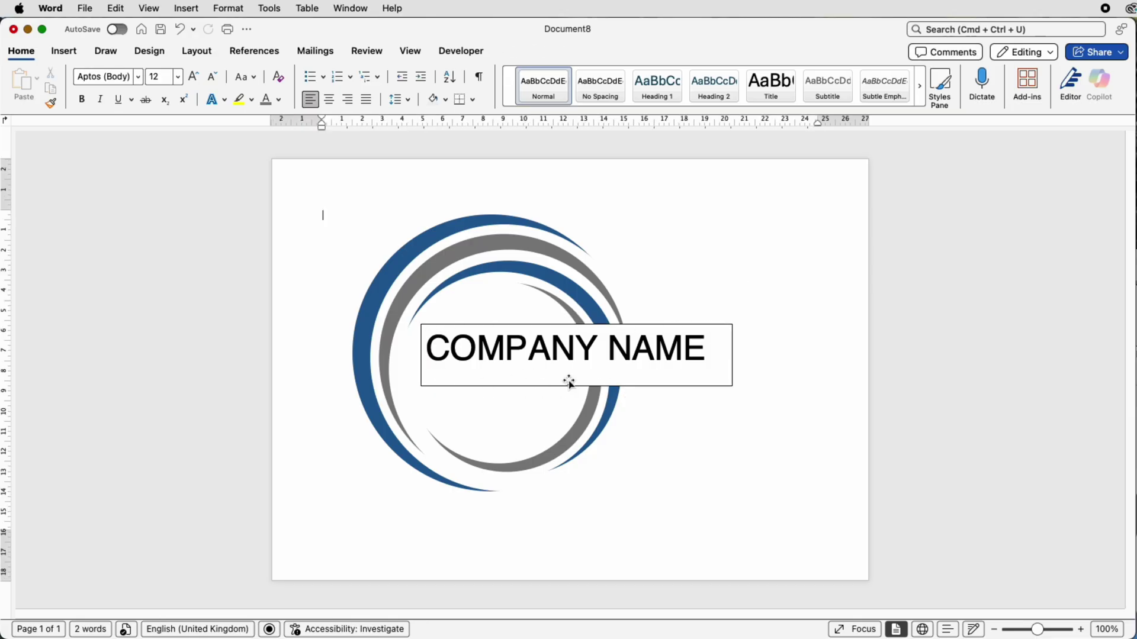
pyautogui.click(529, 354)
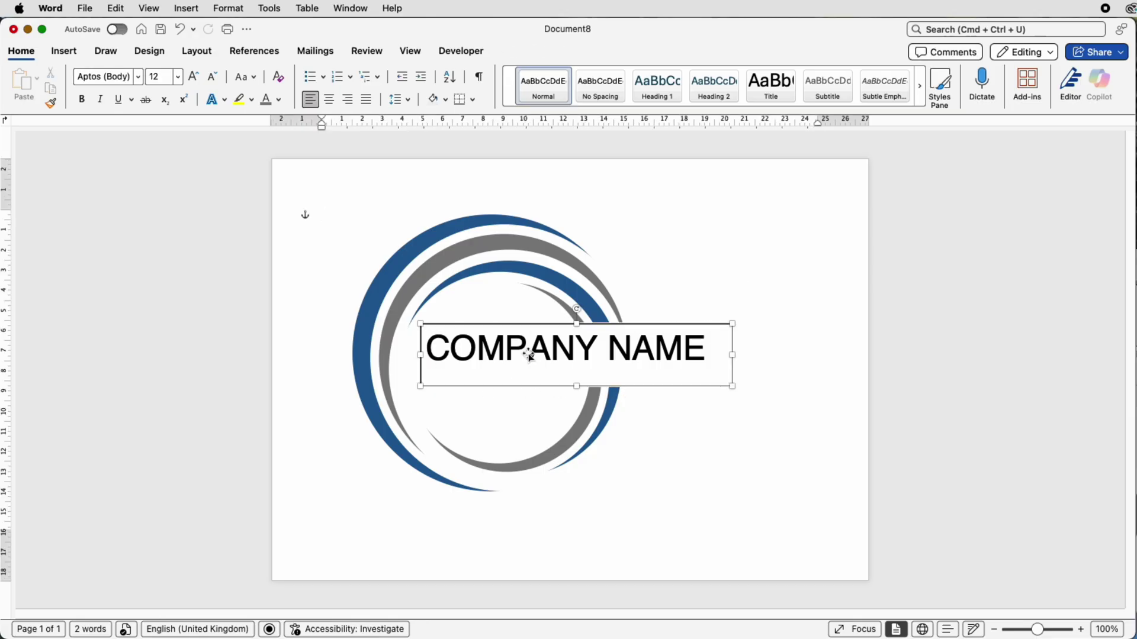
pyautogui.click(516, 54)
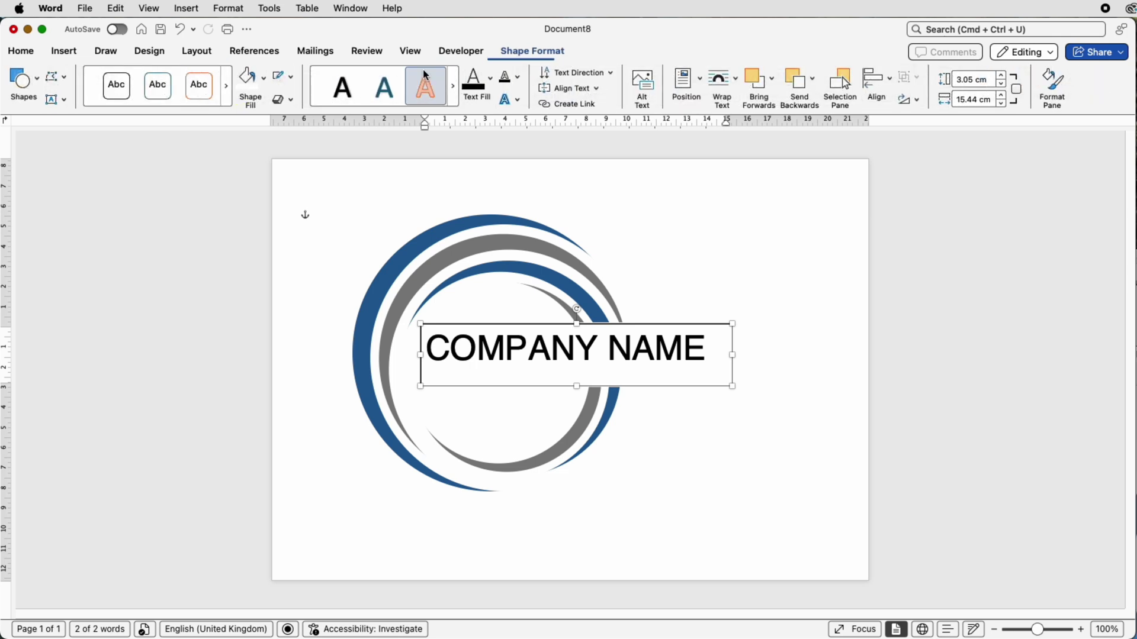
pyautogui.click(290, 76)
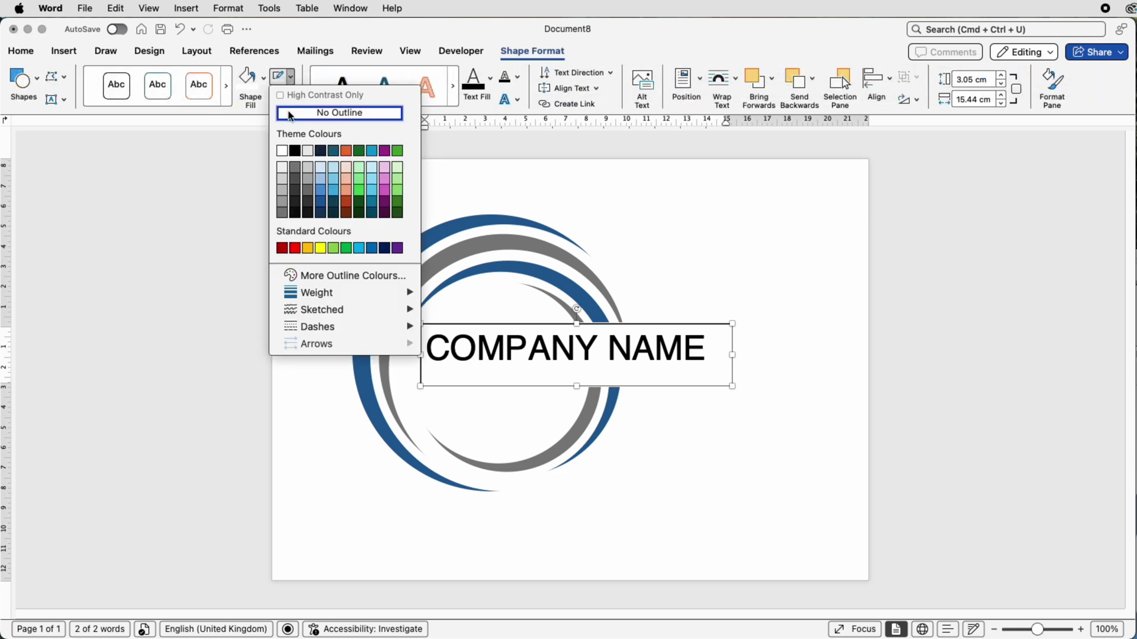
pyautogui.click(290, 113)
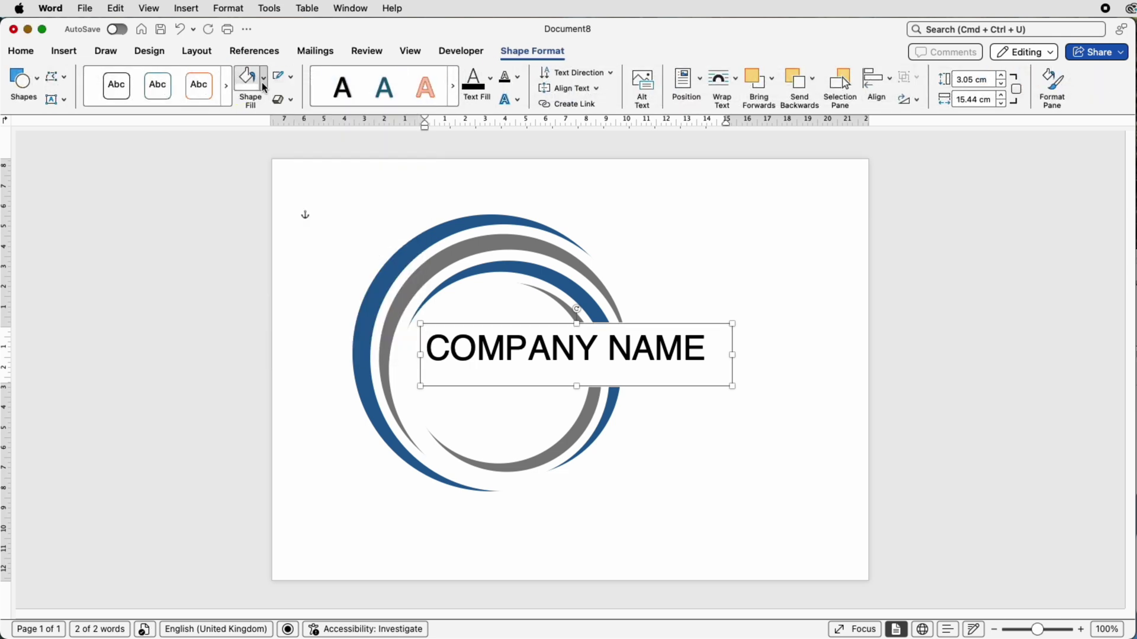
pyautogui.click(263, 79)
pyautogui.click(262, 119)
pyautogui.moveTo(575, 360); pyautogui.dragTo(549, 363)
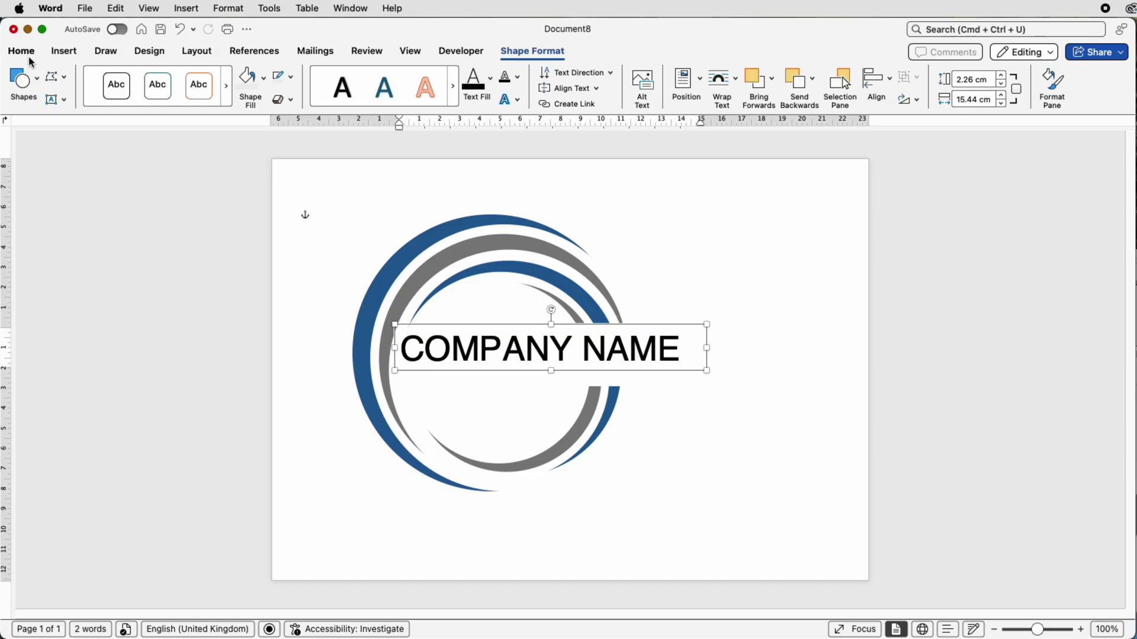
# Centre COMPANY NAME in its box and duplicate the box to the top right
pyautogui.click(21, 52)
pyautogui.click(329, 100)
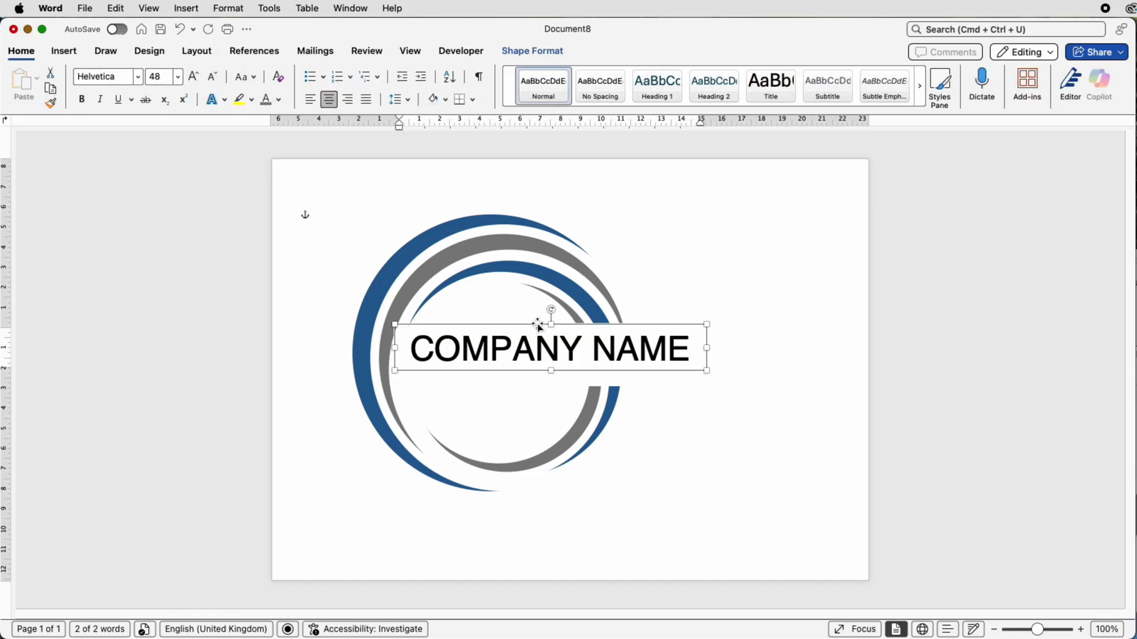
pyautogui.moveTo(546, 352); pyautogui.dragTo(669, 211)
# Select all the text in the copy and start typing the tagline 'TA'
pyautogui.click(674, 251)
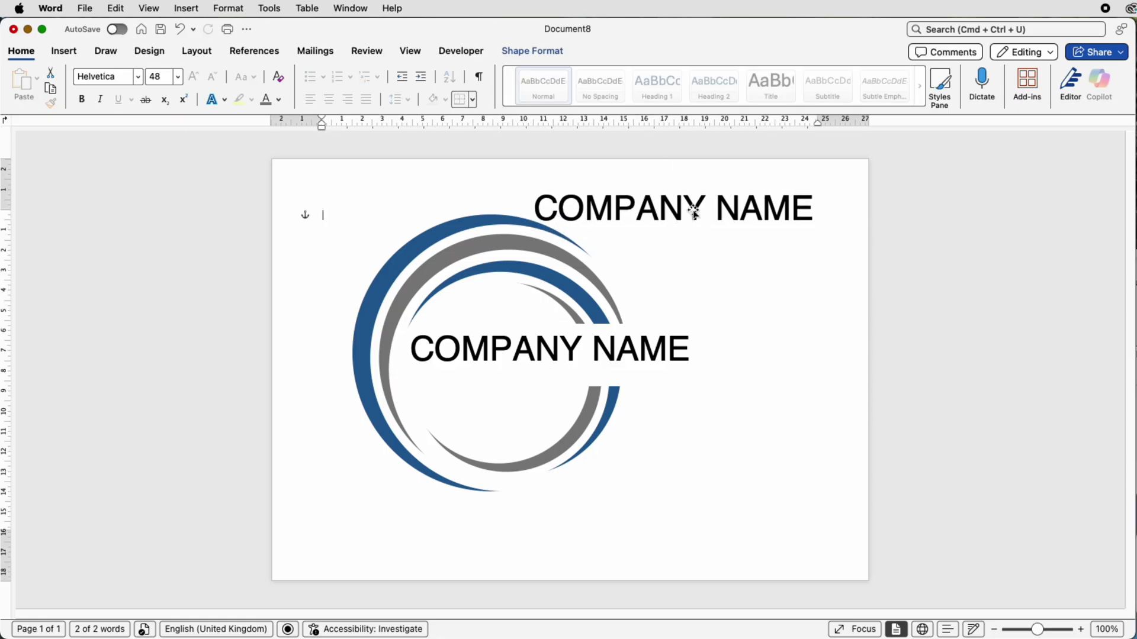
pyautogui.click(691, 206)
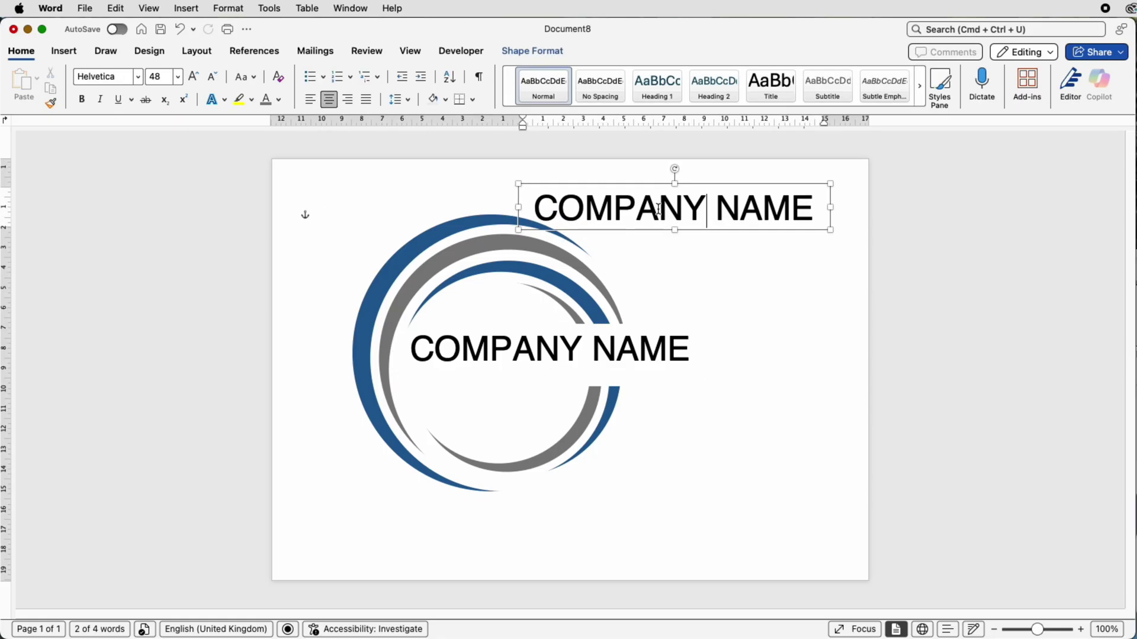
pyautogui.click(640, 208)
pyautogui.tripleClick(640, 209)
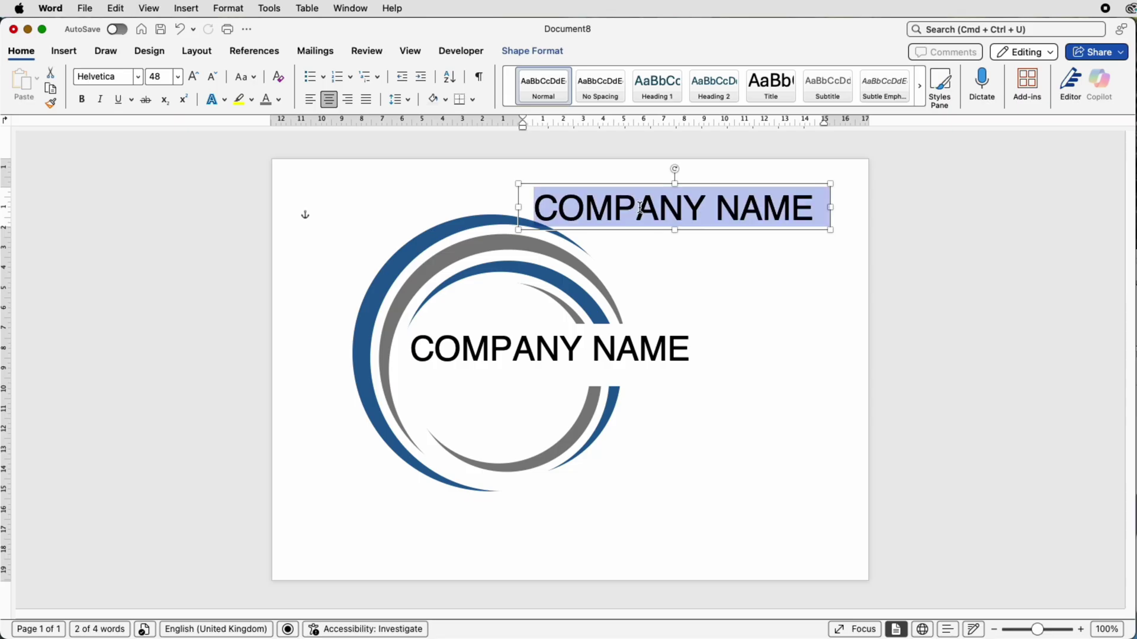
pyautogui.write('T')
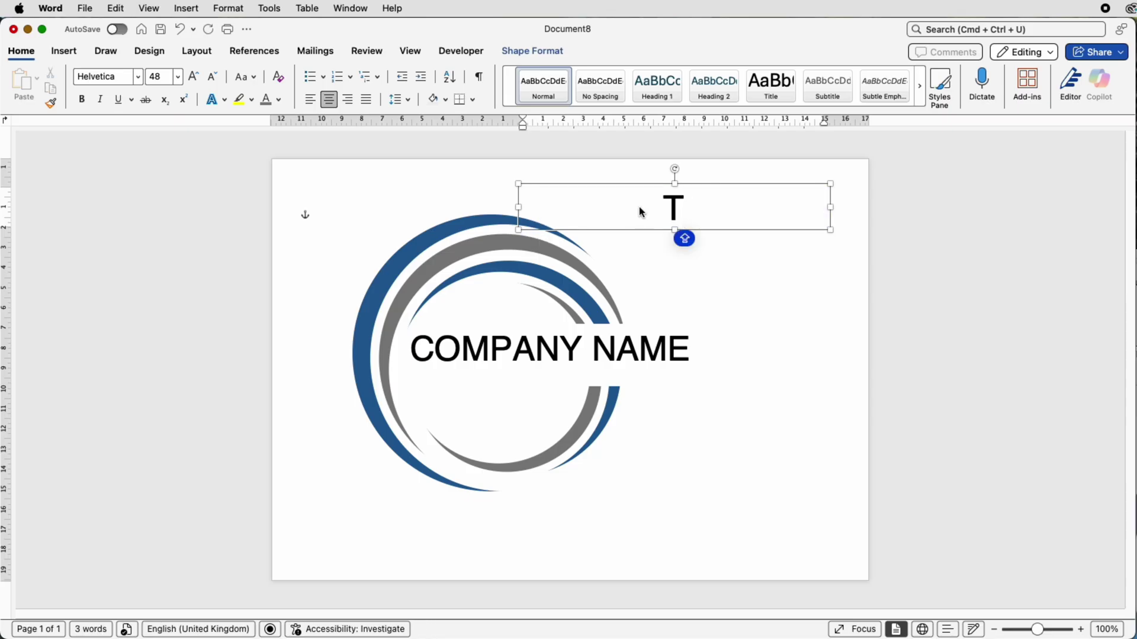
pyautogui.write(' A')
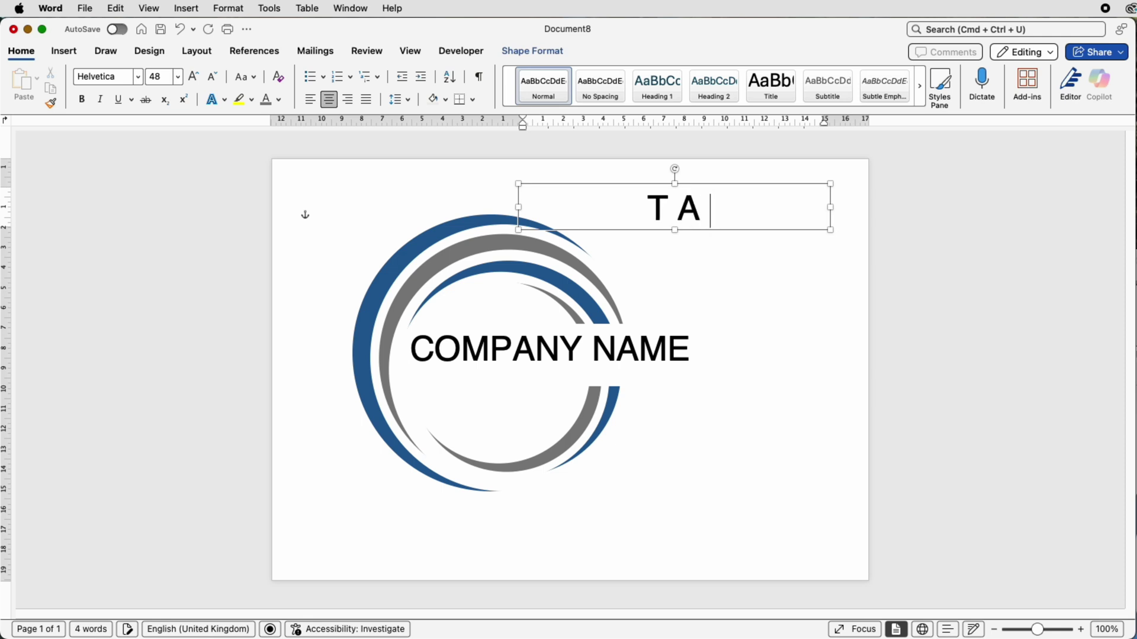
# Finish typing TAGLINE HERE in capitals, shrink it to 26 pt, and colour it grey
pyautogui.press('capslock')
pyautogui.write('G L I N E. H E R E')
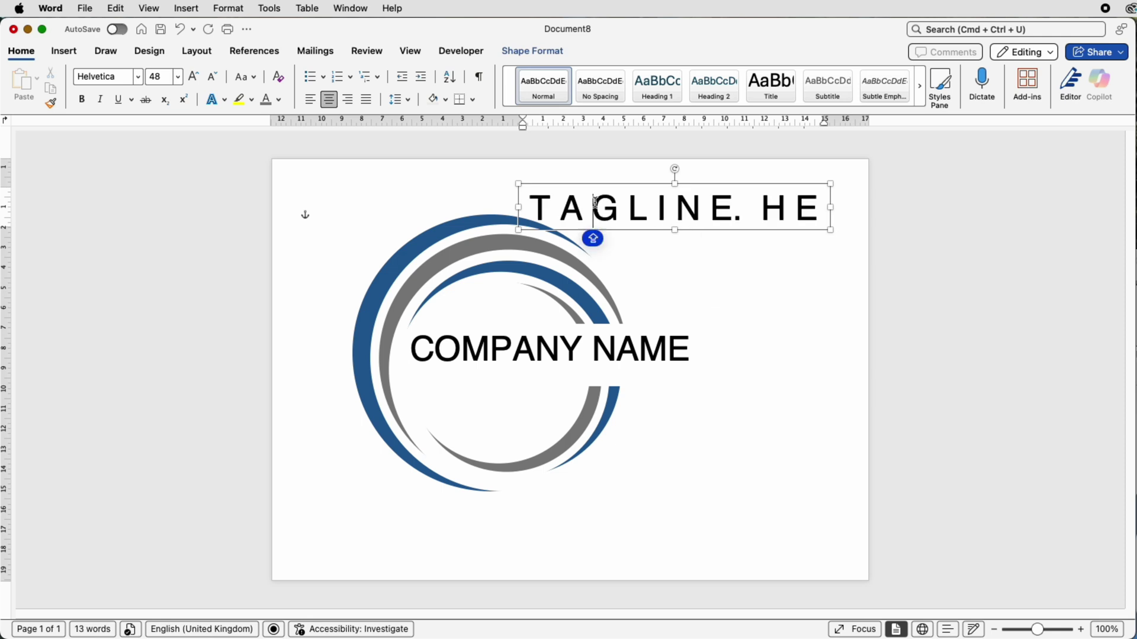
pyautogui.press('super+a')
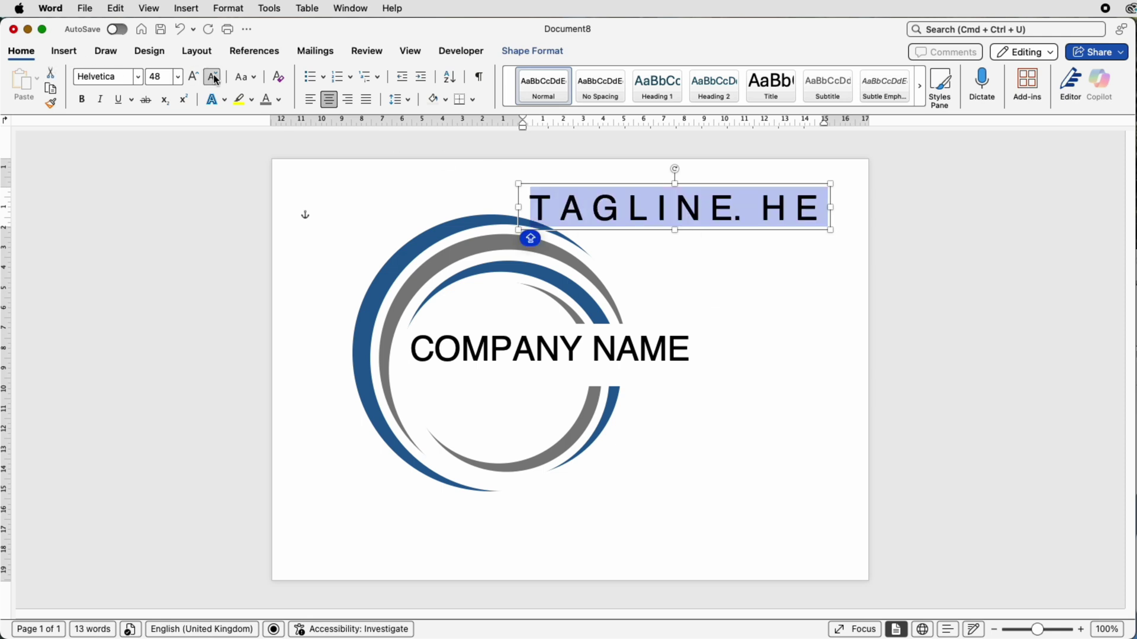
pyautogui.click(213, 77)
pyautogui.click(213, 77)
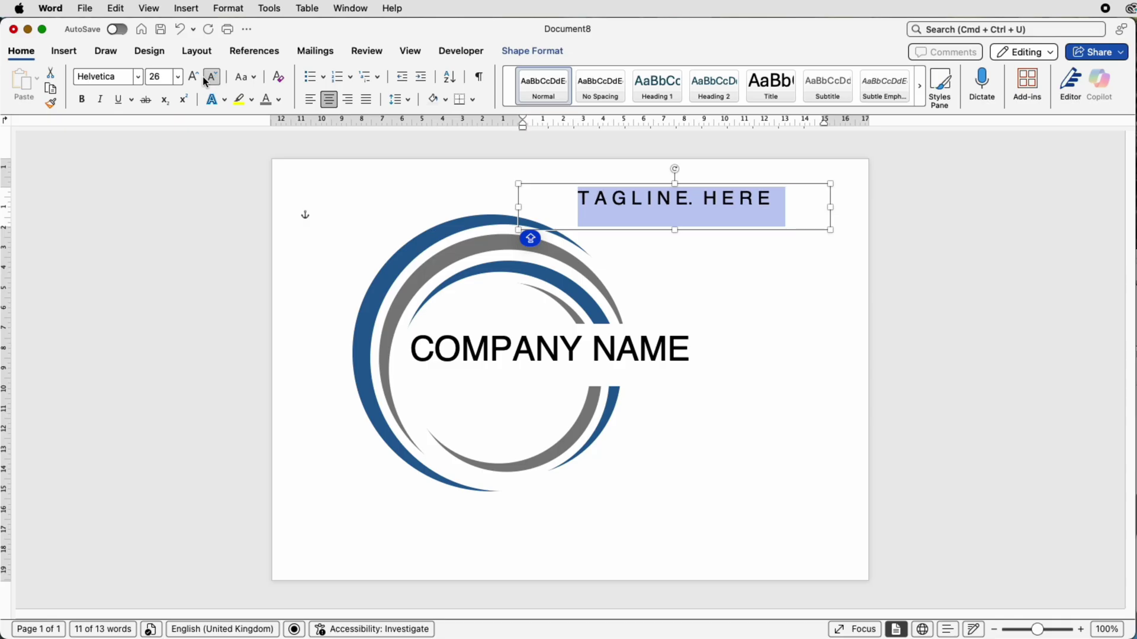
pyautogui.click(279, 100)
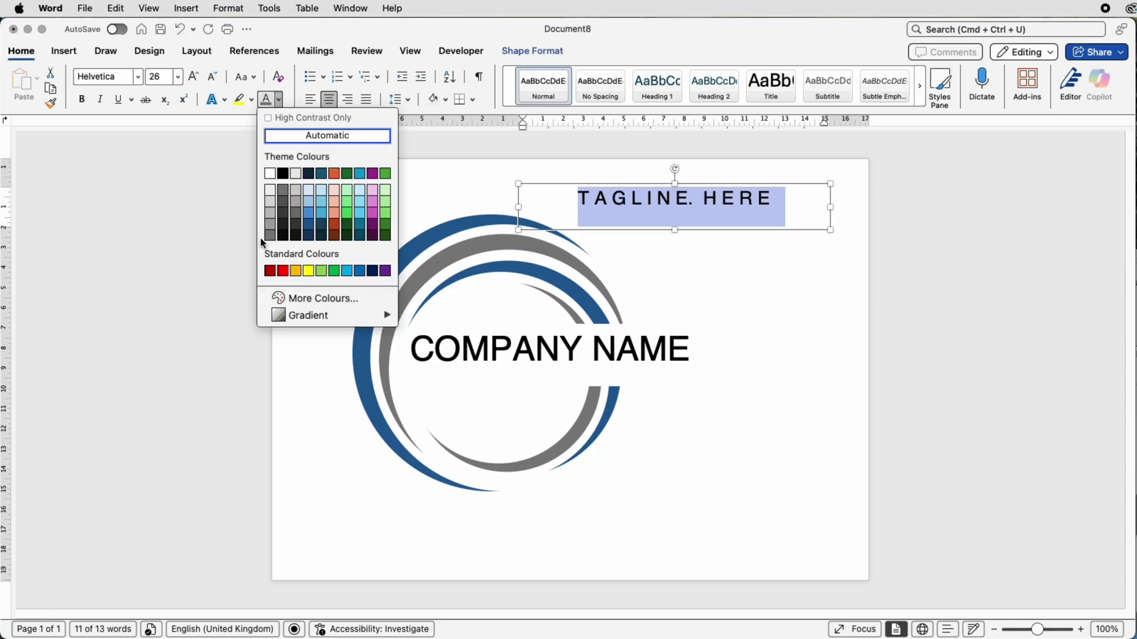
pyautogui.click(270, 225)
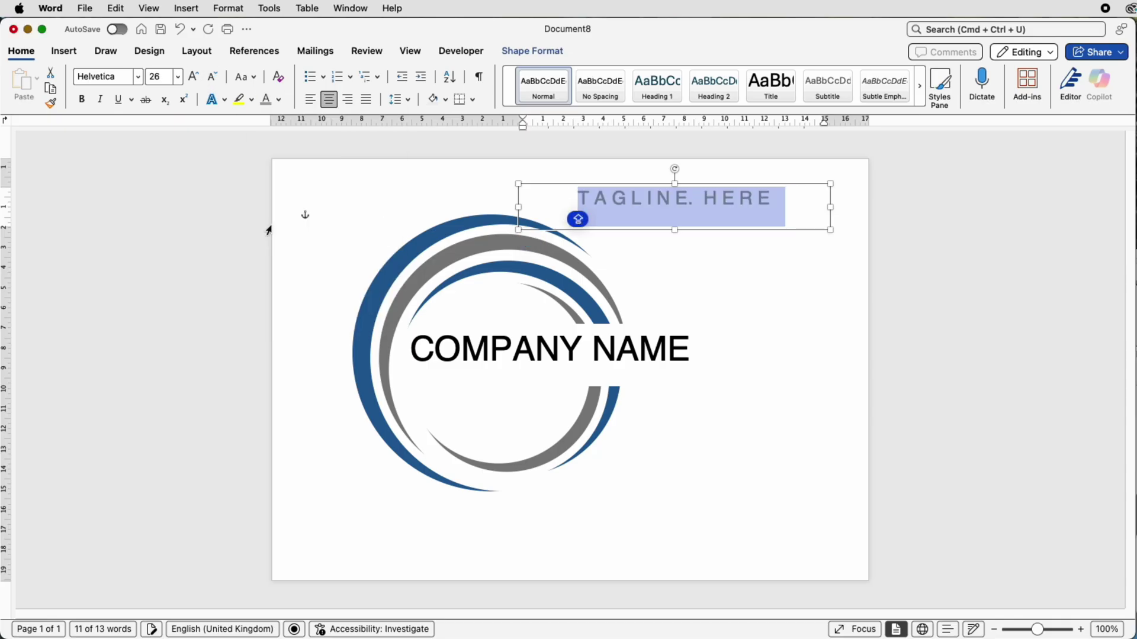
# Delete the extra space, shrink the tagline box, and move it just below COMPANY NAME
pyautogui.click(695, 201)
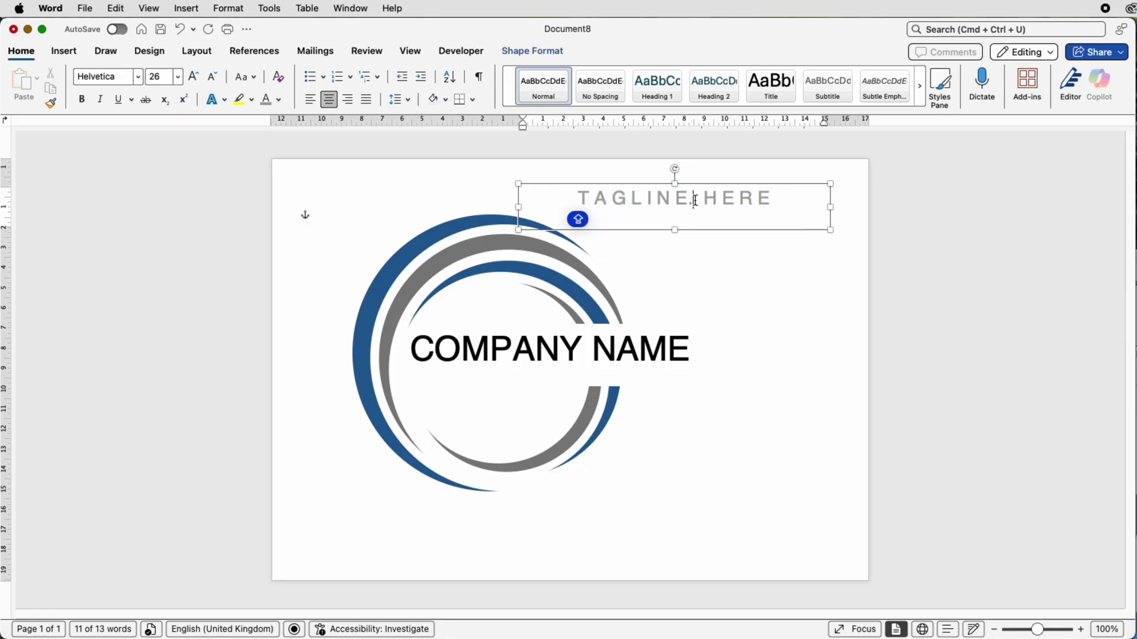
pyautogui.press('BackSpace')
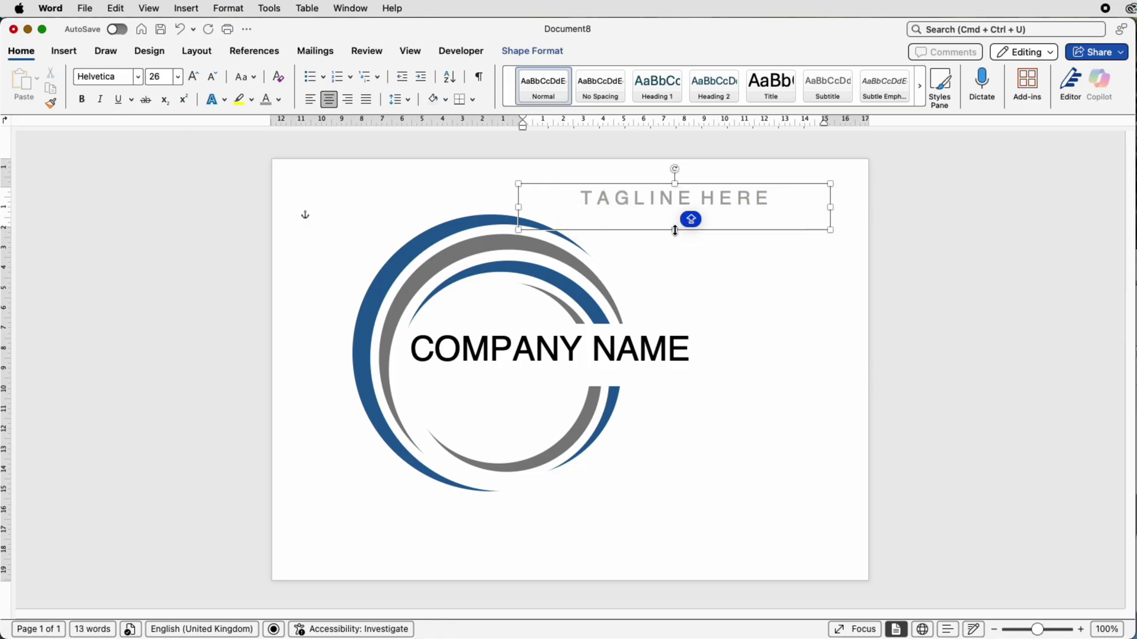
pyautogui.moveTo(675, 229); pyautogui.dragTo(681, 214)
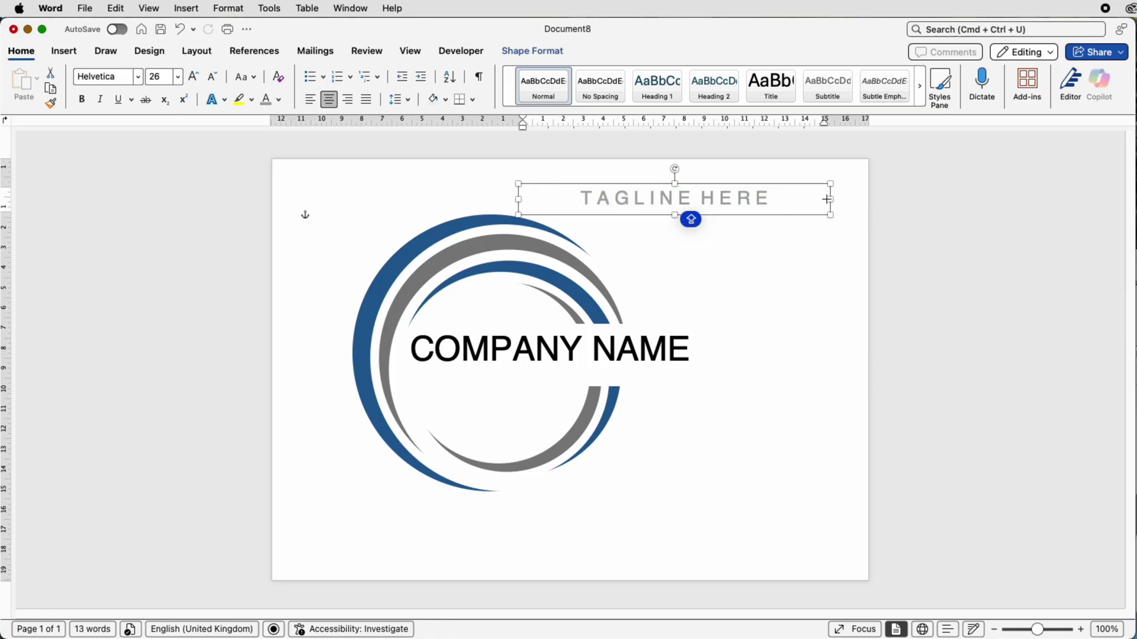
pyautogui.moveTo(830, 202); pyautogui.dragTo(746, 203)
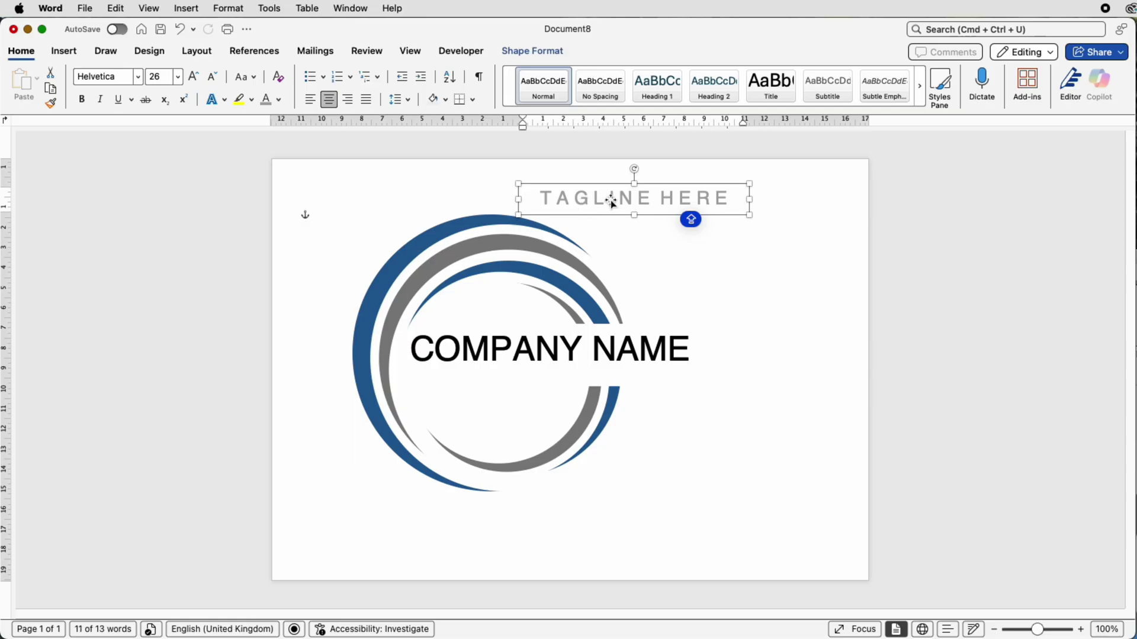
pyautogui.moveTo(613, 201); pyautogui.dragTo(545, 375)
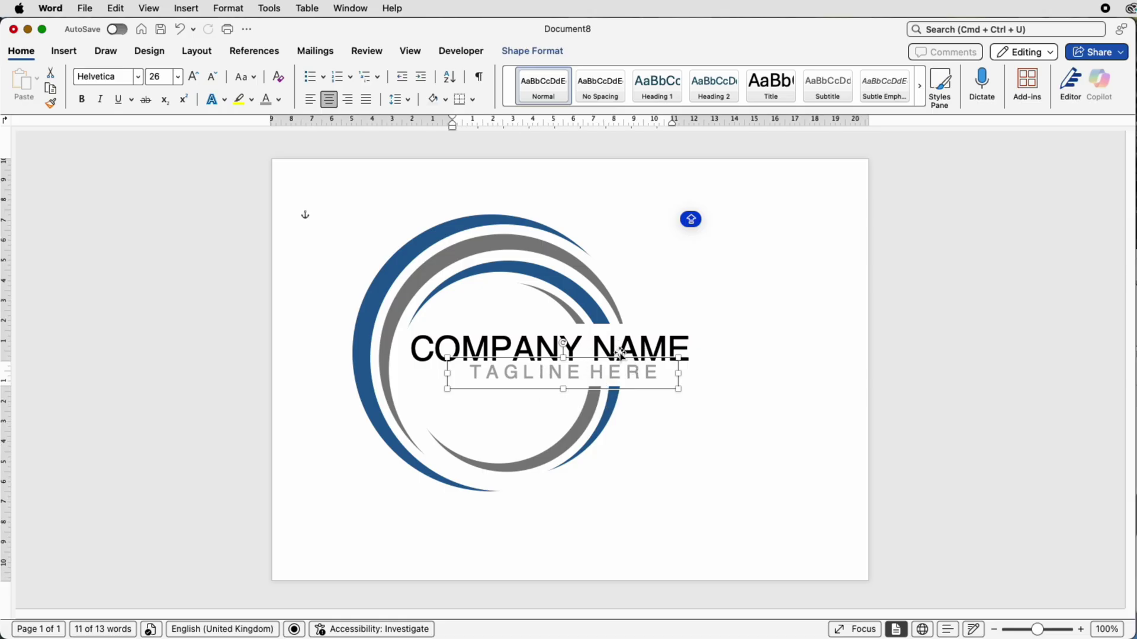
# Align both text boxes to centre so the tagline sits centred under COMPANY NAME
pyautogui.keyDown('shift'); pyautogui.click(620, 346); pyautogui.keyUp('shift')
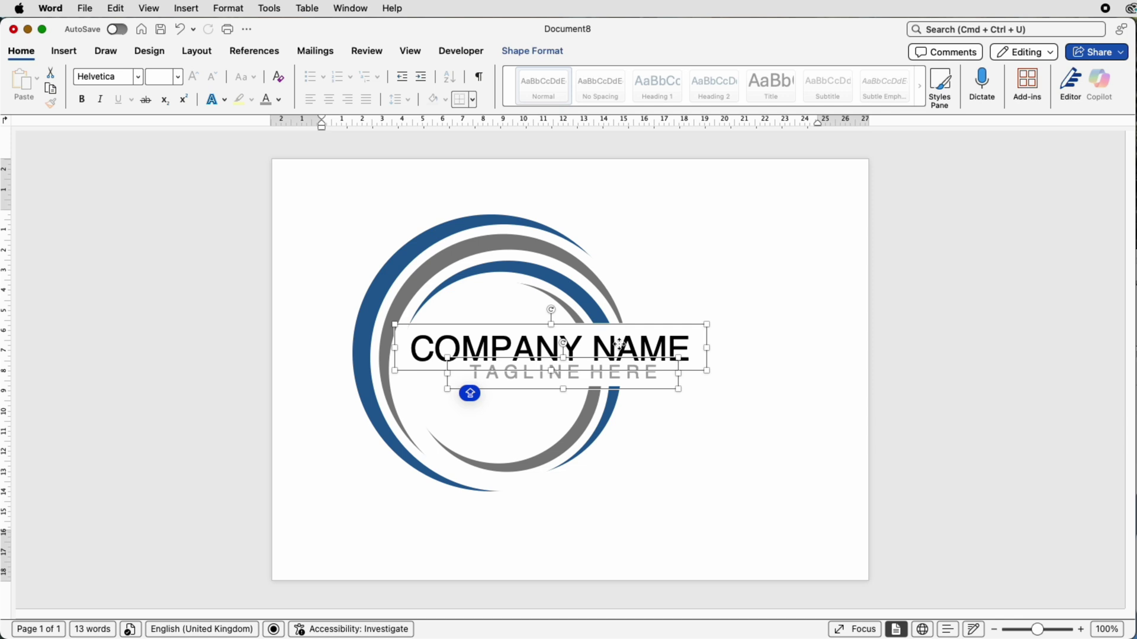
pyautogui.click(553, 52)
pyautogui.click(891, 83)
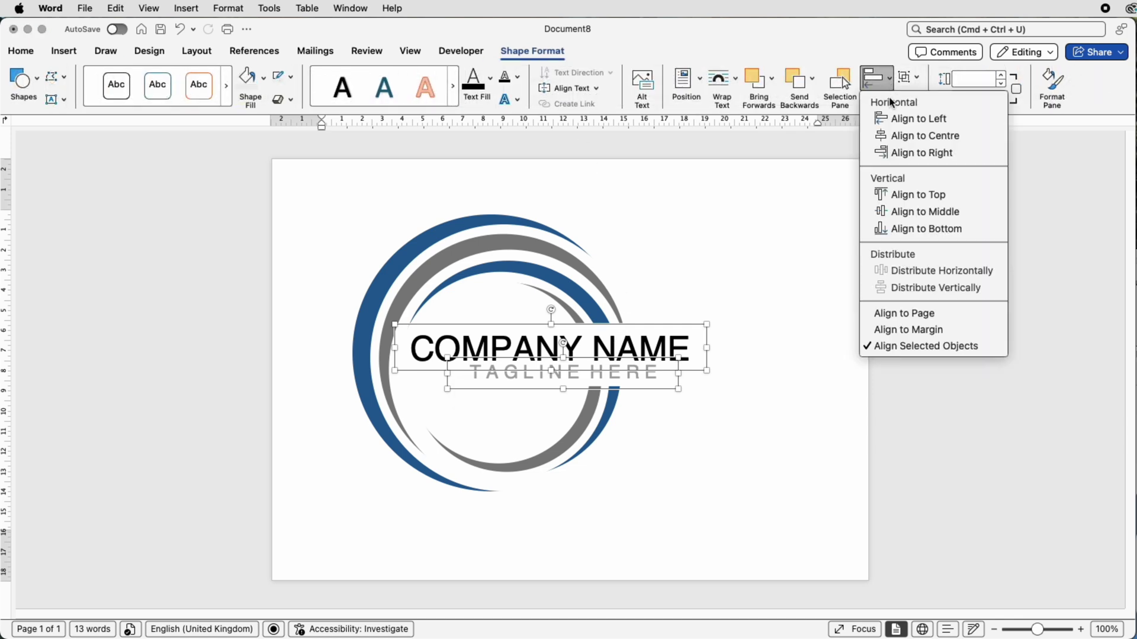
pyautogui.click(894, 137)
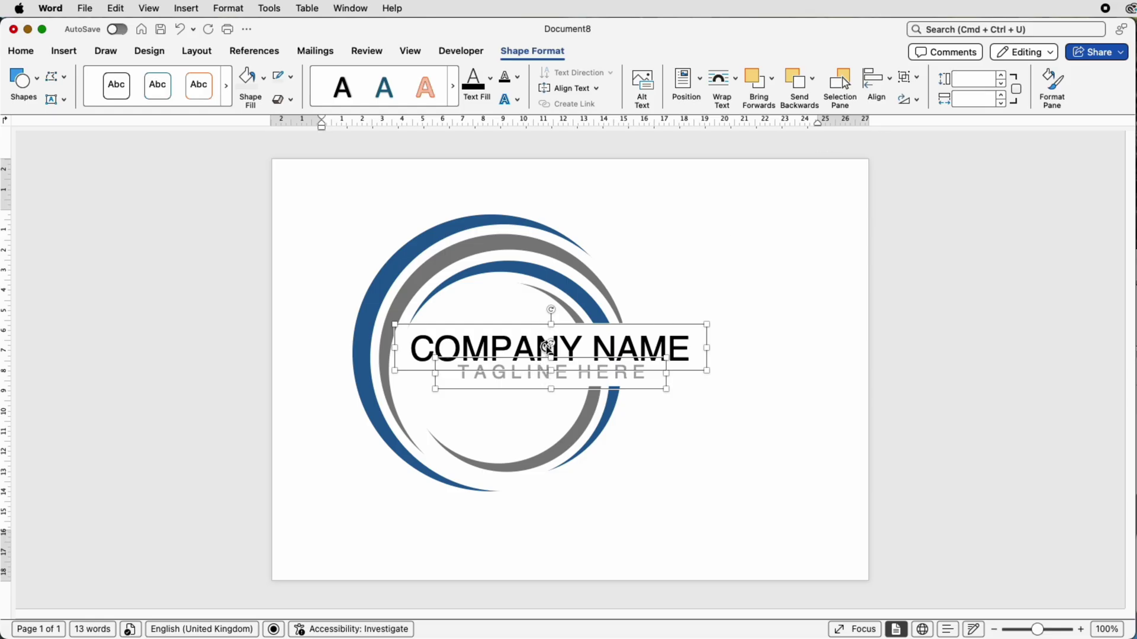
# Accept the grammar suggestion replacing the tagline's double space with a single space
pyautogui.click(679, 277)
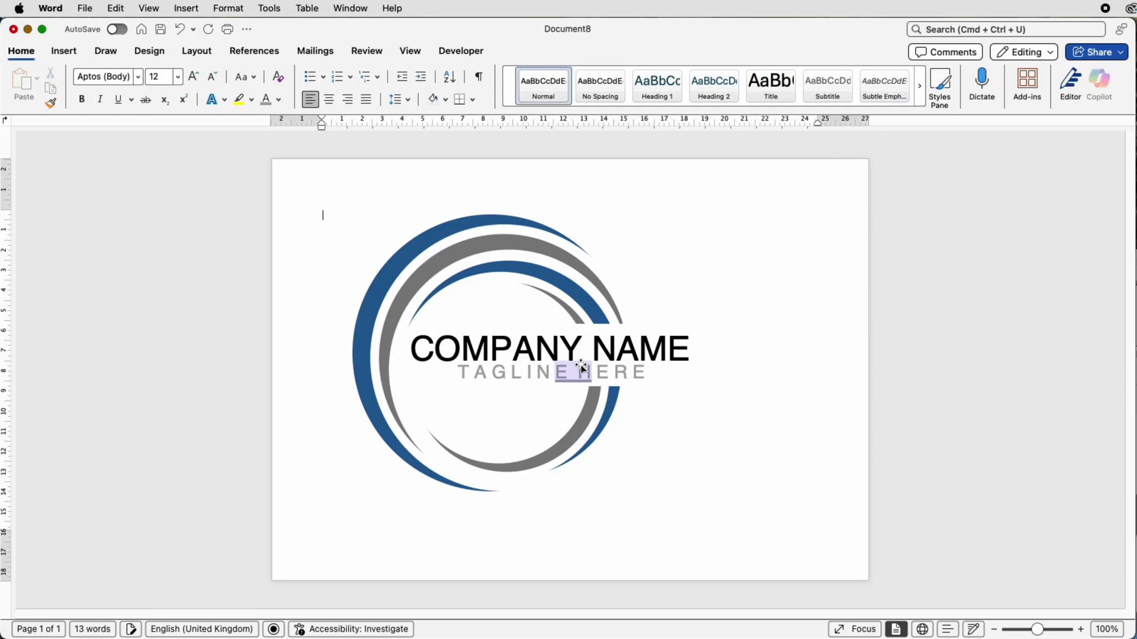
pyautogui.click(615, 376)
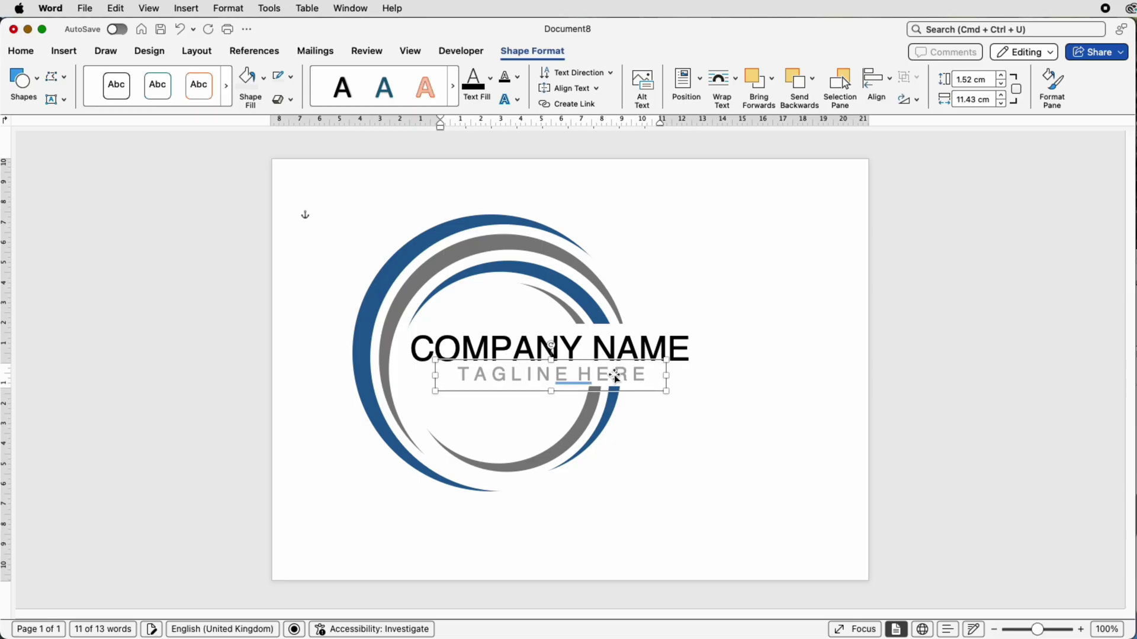
pyautogui.keyDown('shift'); pyautogui.click(578, 381); pyautogui.keyUp('shift')
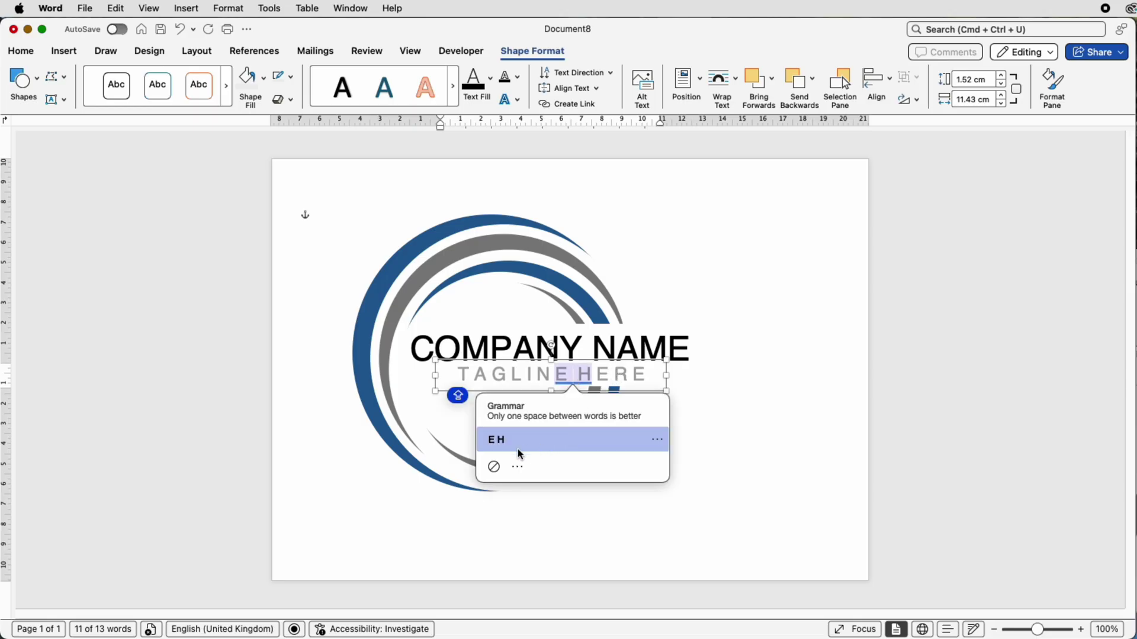
pyautogui.click(496, 464)
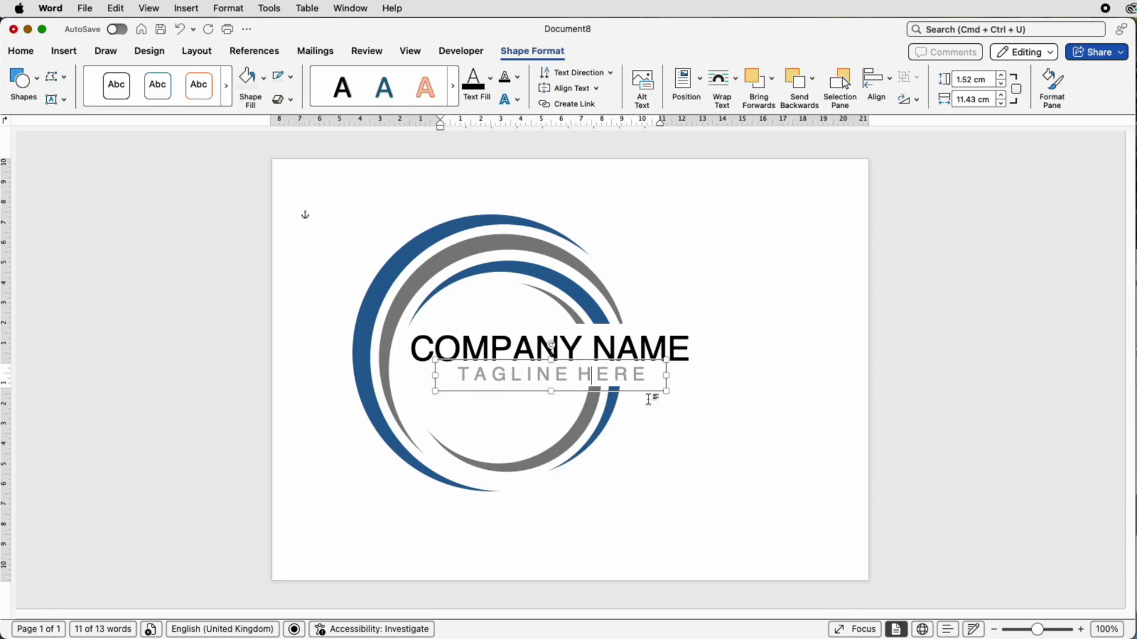
# Group the COMPANY NAME and TAGLINE HERE text boxes into one 3.28 × 15.45 cm object
pyautogui.click(808, 395)
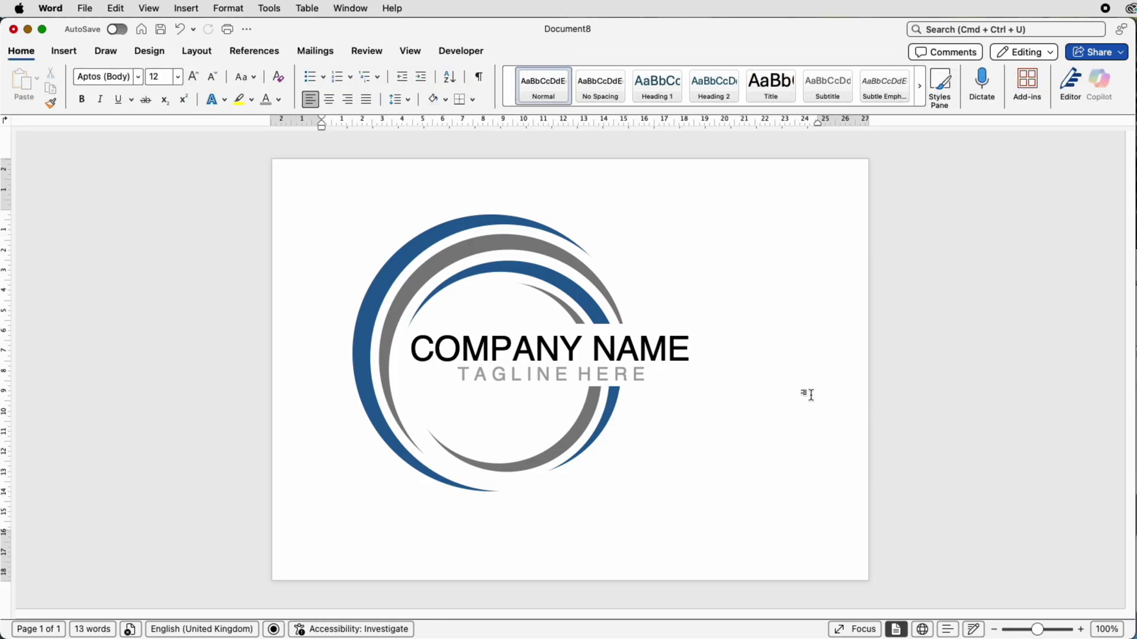
pyautogui.click(621, 373)
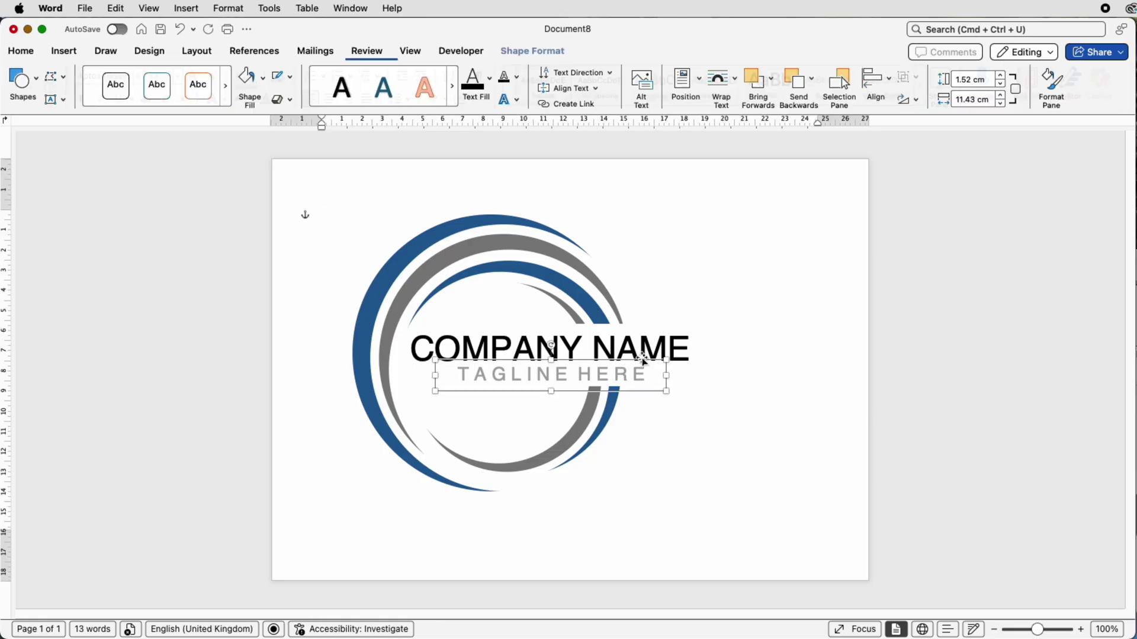
pyautogui.keyDown('shift'); pyautogui.click(645, 349); pyautogui.keyUp('shift')
pyautogui.click(915, 78)
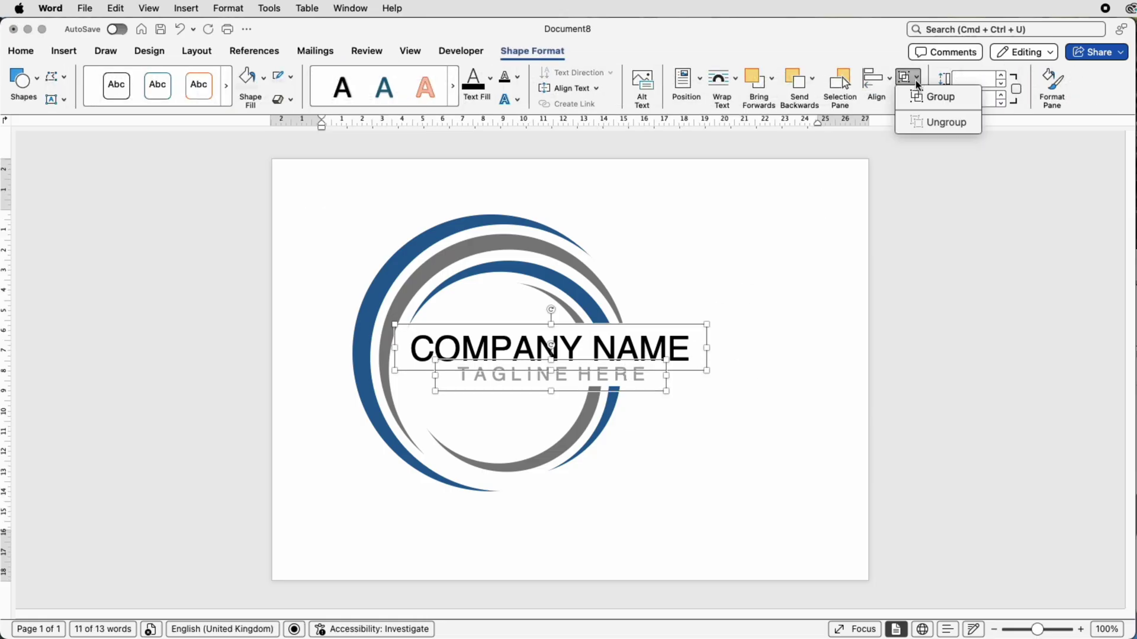
pyautogui.click(914, 97)
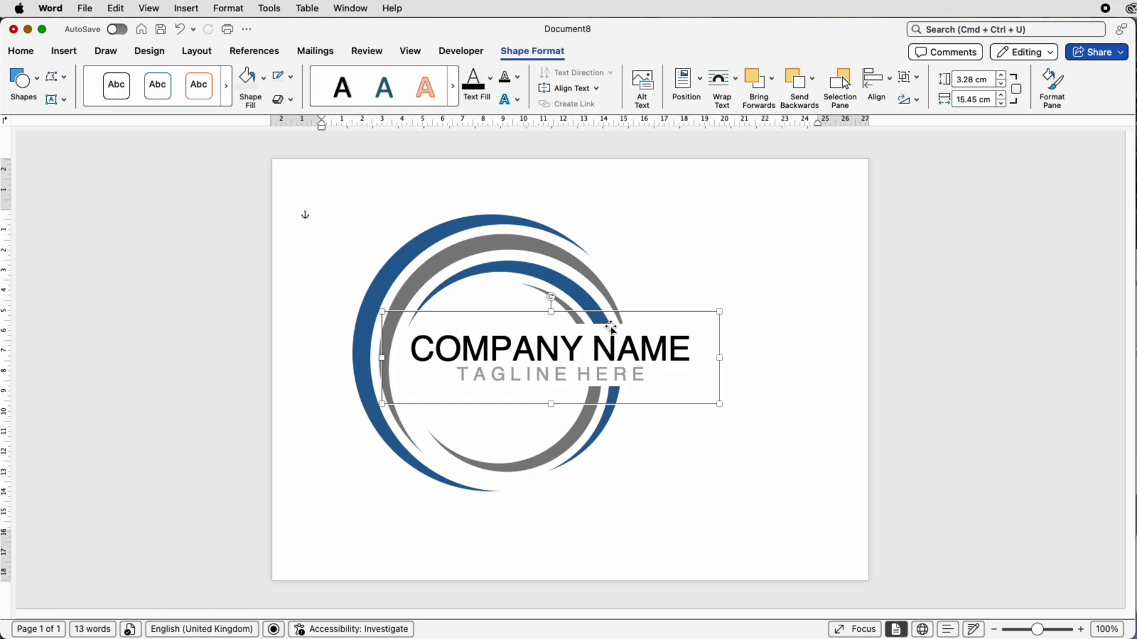
# Reposition the grouped company name and tagline across the middle of the rings, over the gap
pyautogui.moveTo(605, 348); pyautogui.dragTo(602, 414)
pyautogui.click(610, 355)
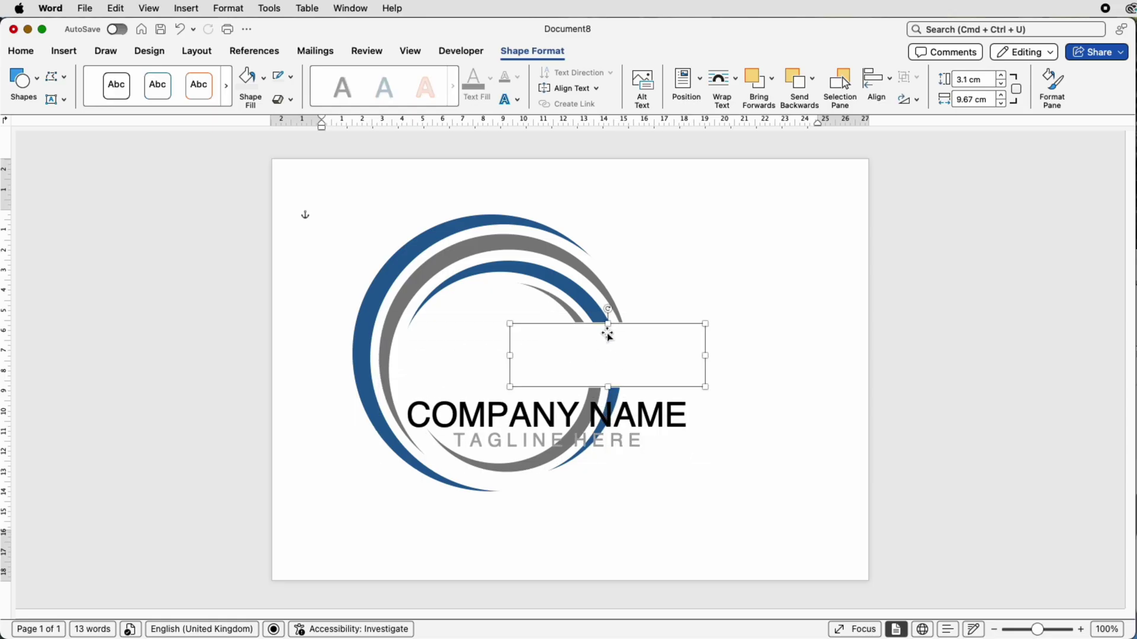
pyautogui.moveTo(607, 324)
pyautogui.mouseDown()
pyautogui.moveTo(609, 302)
pyautogui.moveTo(608, 315)
pyautogui.mouseUp()
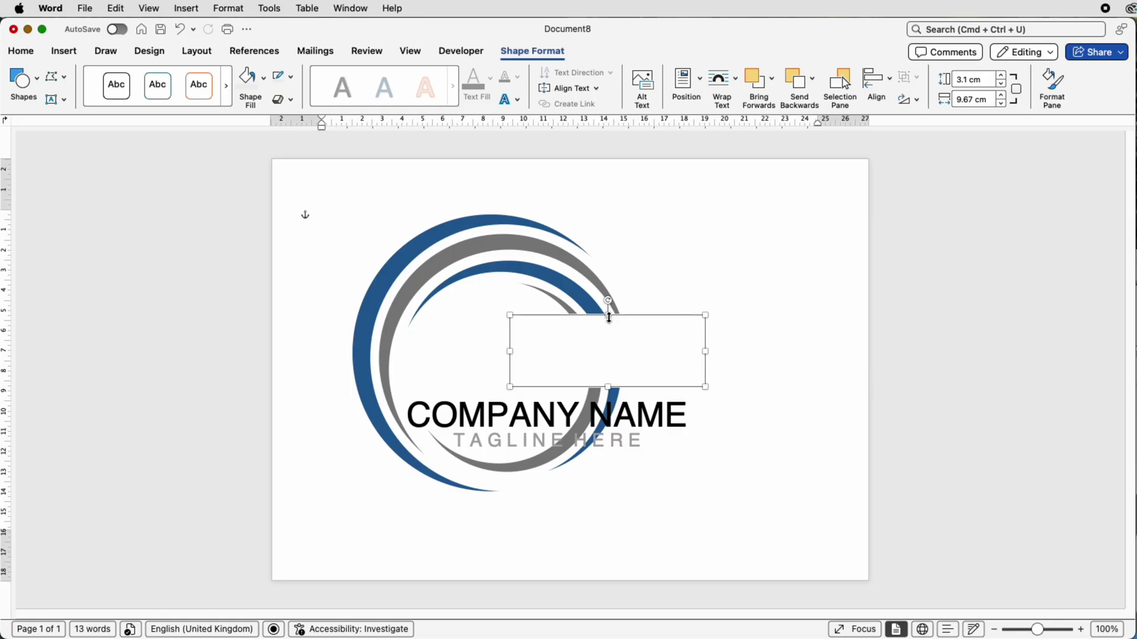
pyautogui.moveTo(606, 437); pyautogui.dragTo(605, 357)
pyautogui.click(610, 321)
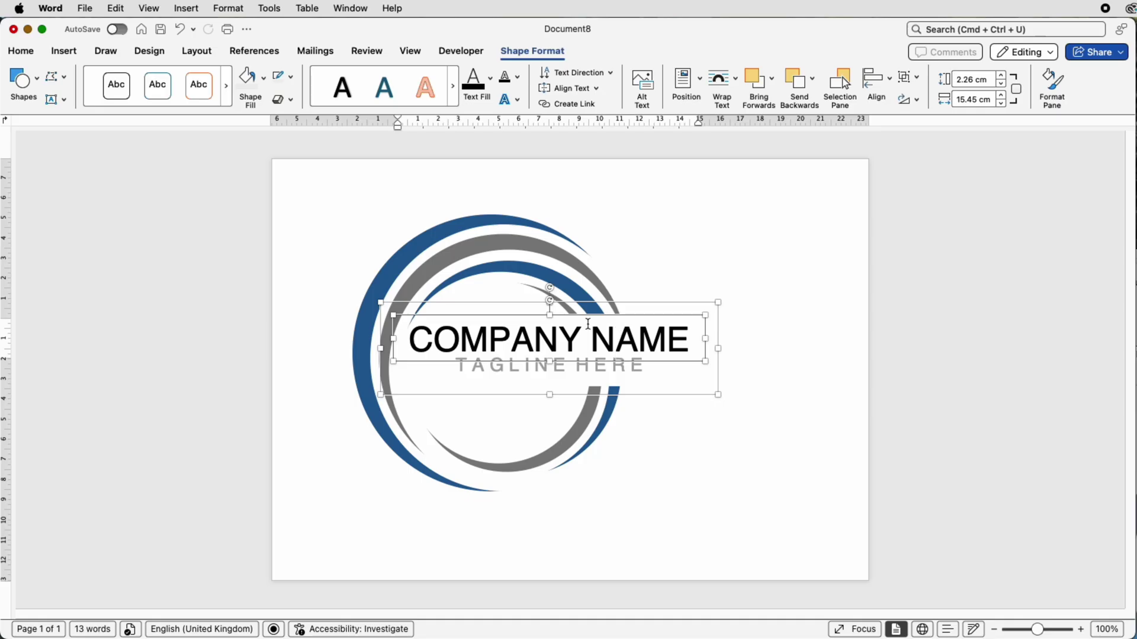
pyautogui.click(687, 242)
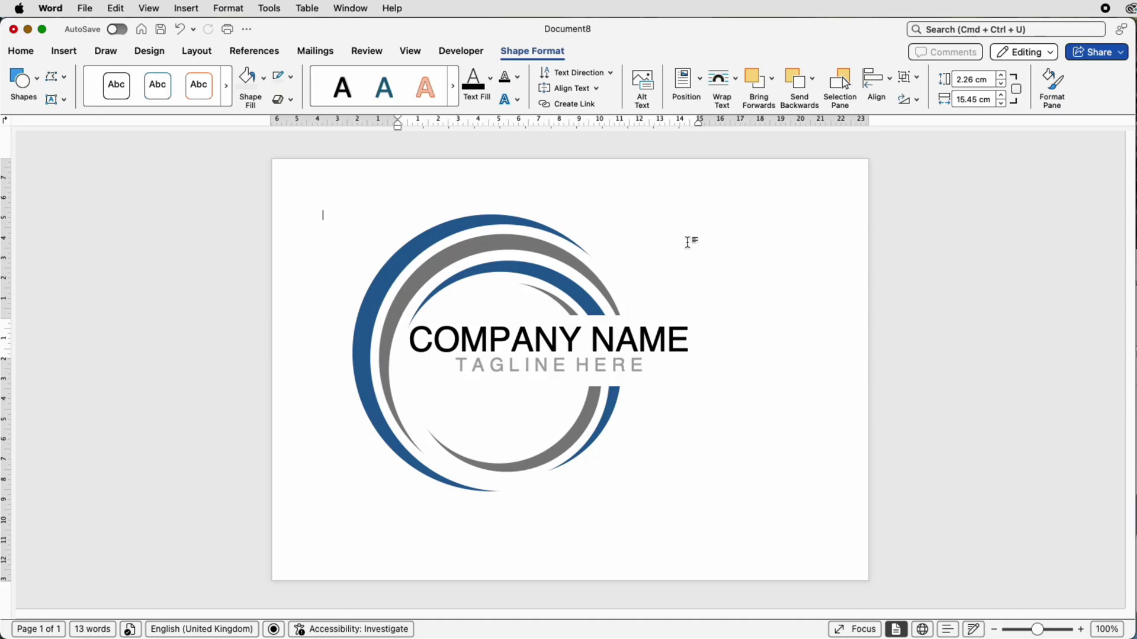
pyautogui.click(665, 330)
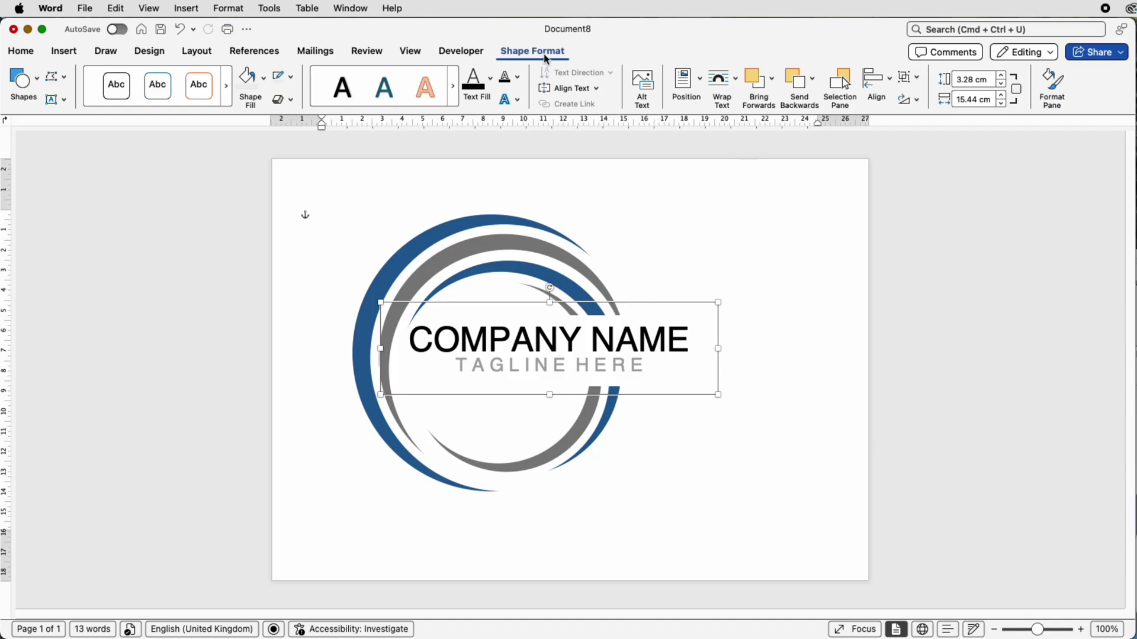
# In the Selection Pane, toggle visibility to identify the text group, arc groups and white mask rectangle
pyautogui.click(843, 95)
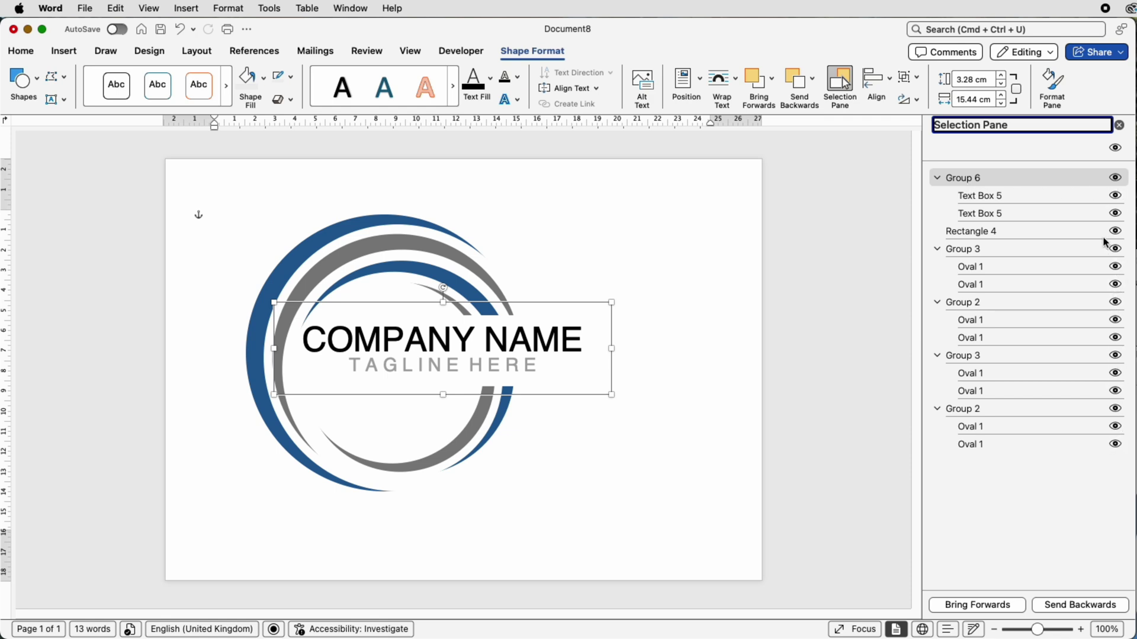
pyautogui.click(1115, 179)
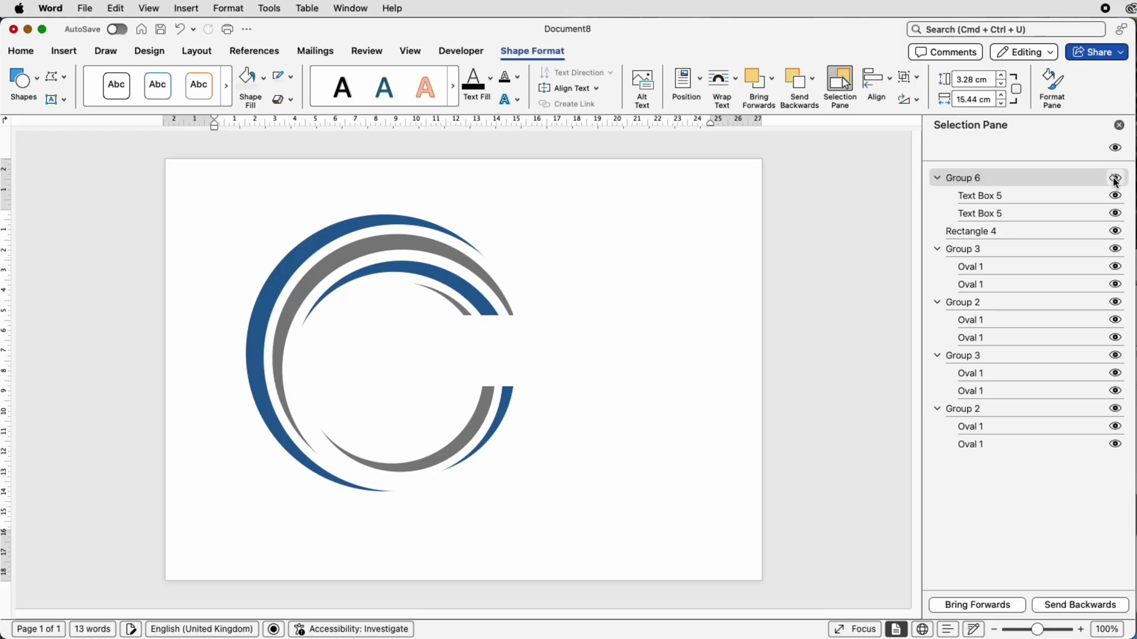
pyautogui.click(1115, 179)
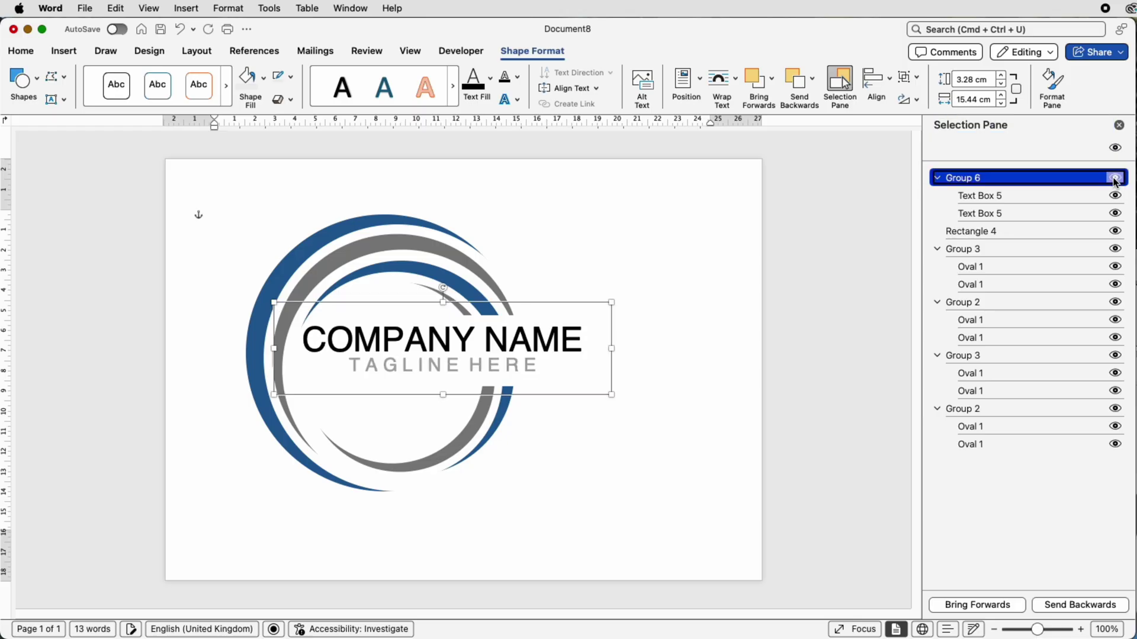
pyautogui.click(1115, 249)
pyautogui.click(1115, 249)
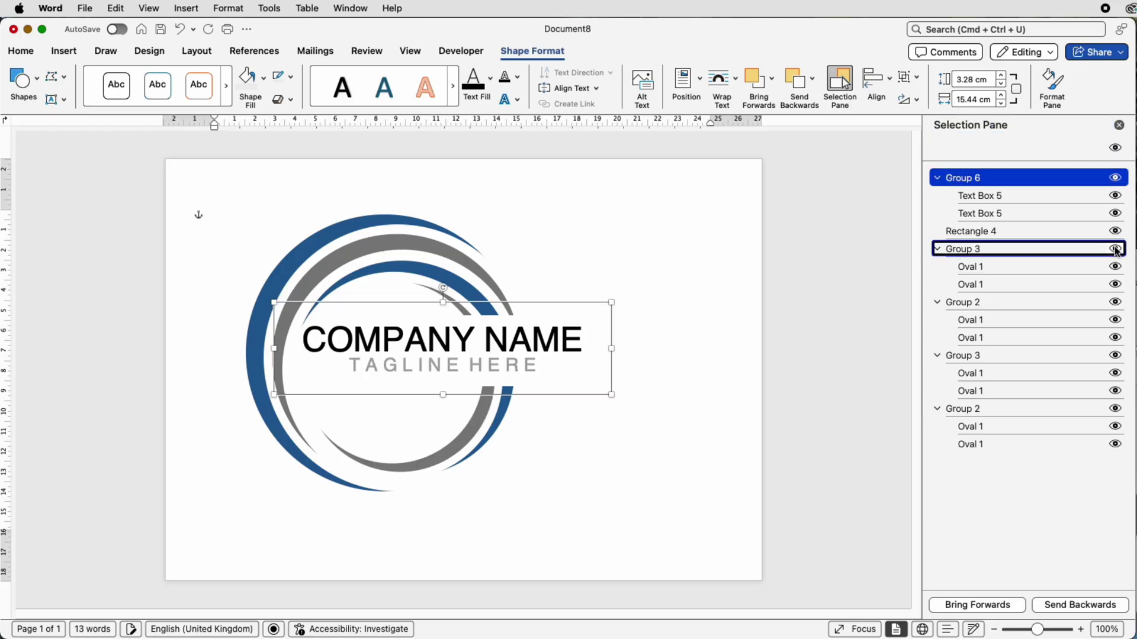
pyautogui.click(1115, 179)
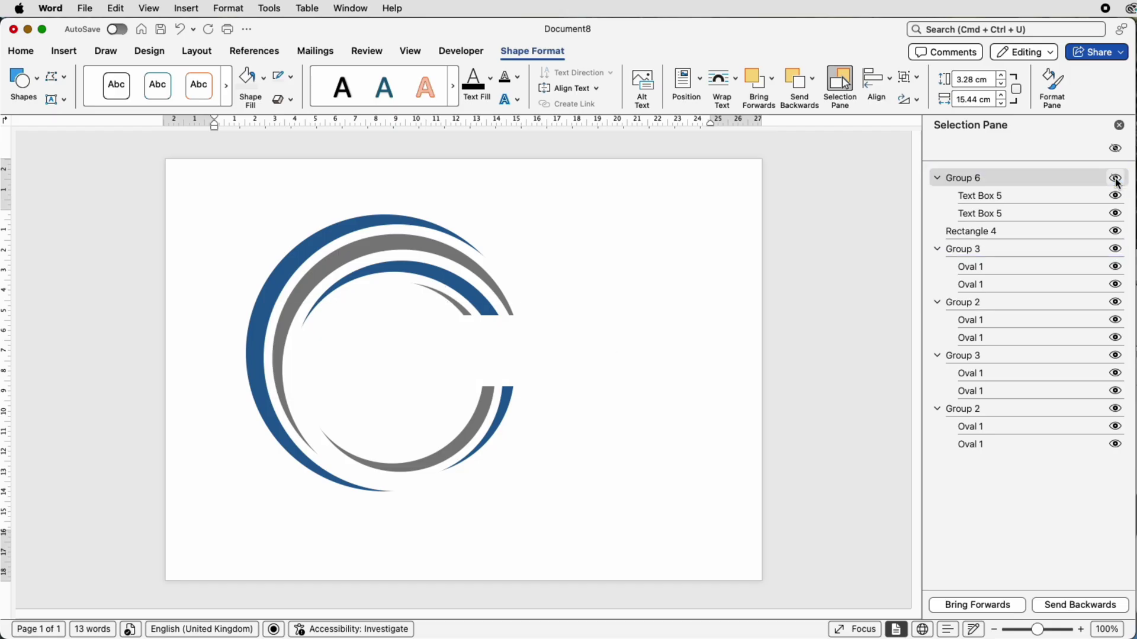
pyautogui.click(1115, 179)
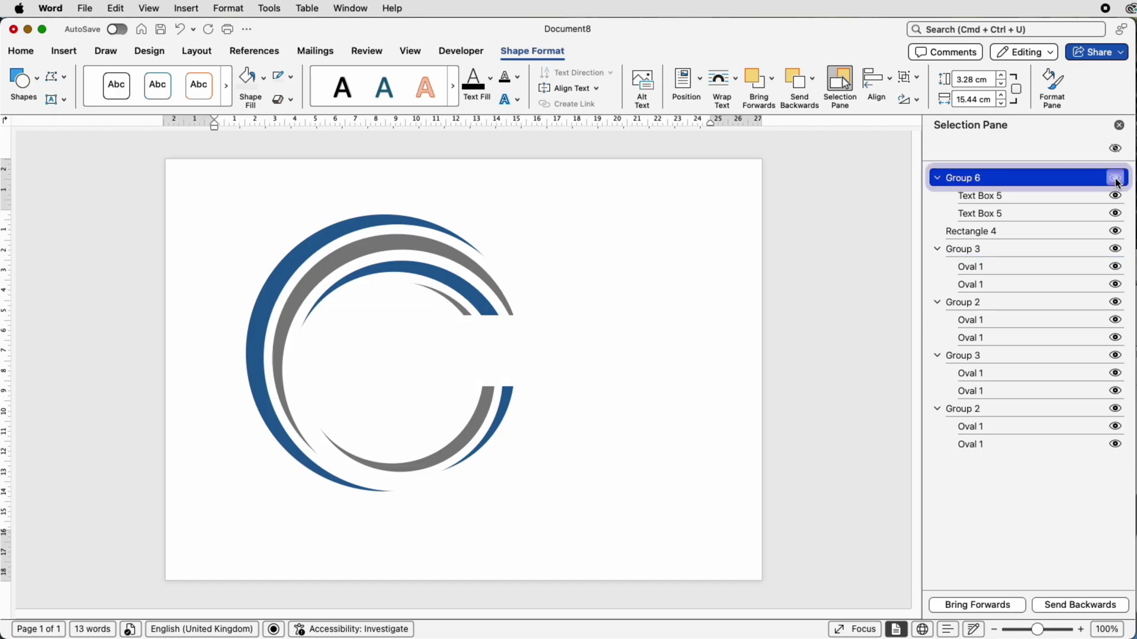
pyautogui.click(1116, 304)
pyautogui.click(1116, 303)
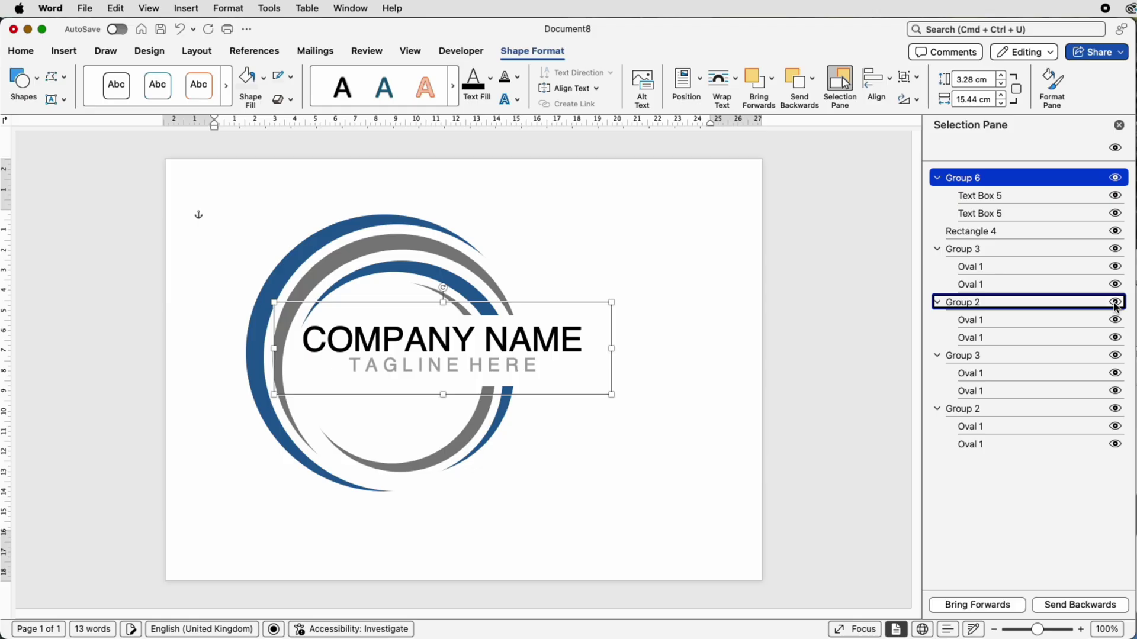
pyautogui.click(1116, 234)
pyautogui.click(1116, 235)
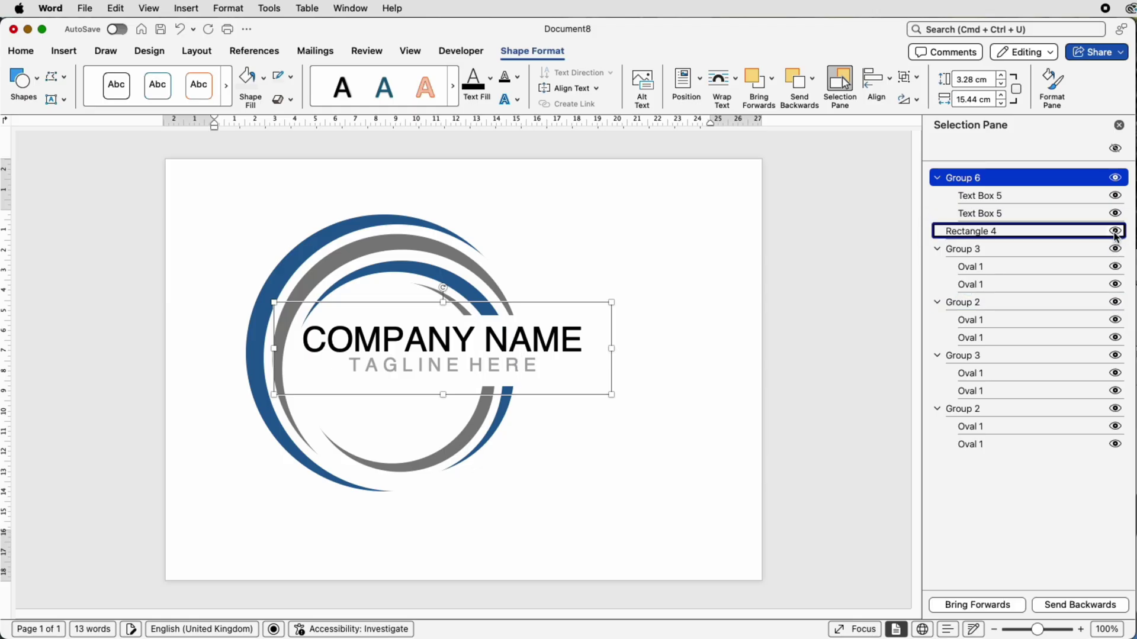
# Align Rectangle 4 and the text group to their middles and group them as Group 7
pyautogui.click(1057, 232)
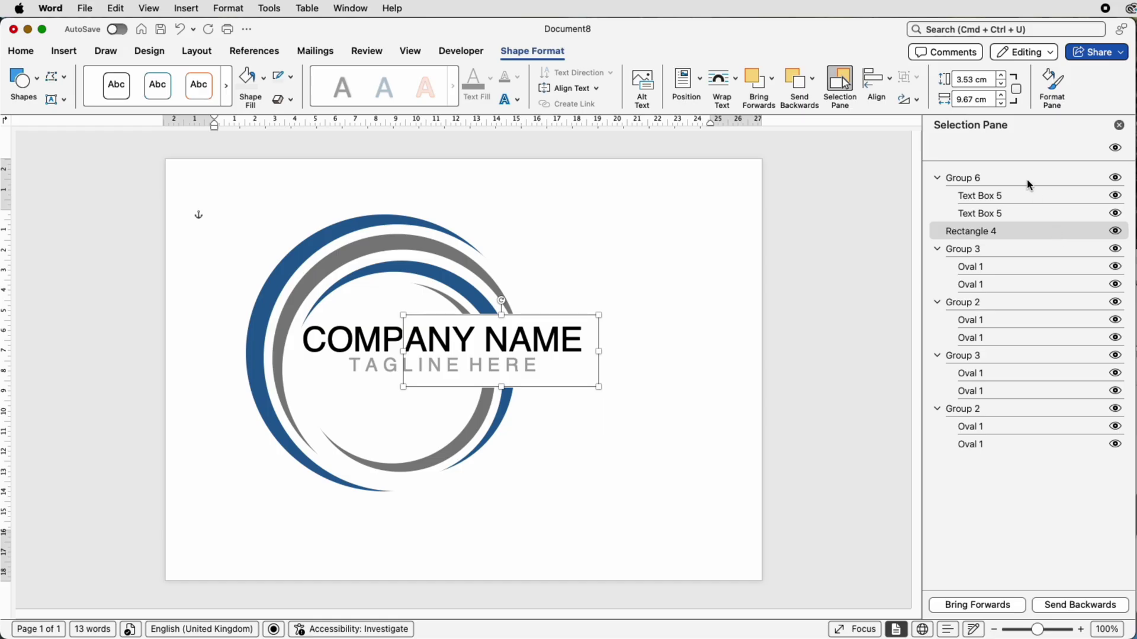
pyautogui.keyDown('shift'); pyautogui.click(970, 178); pyautogui.keyUp('shift')
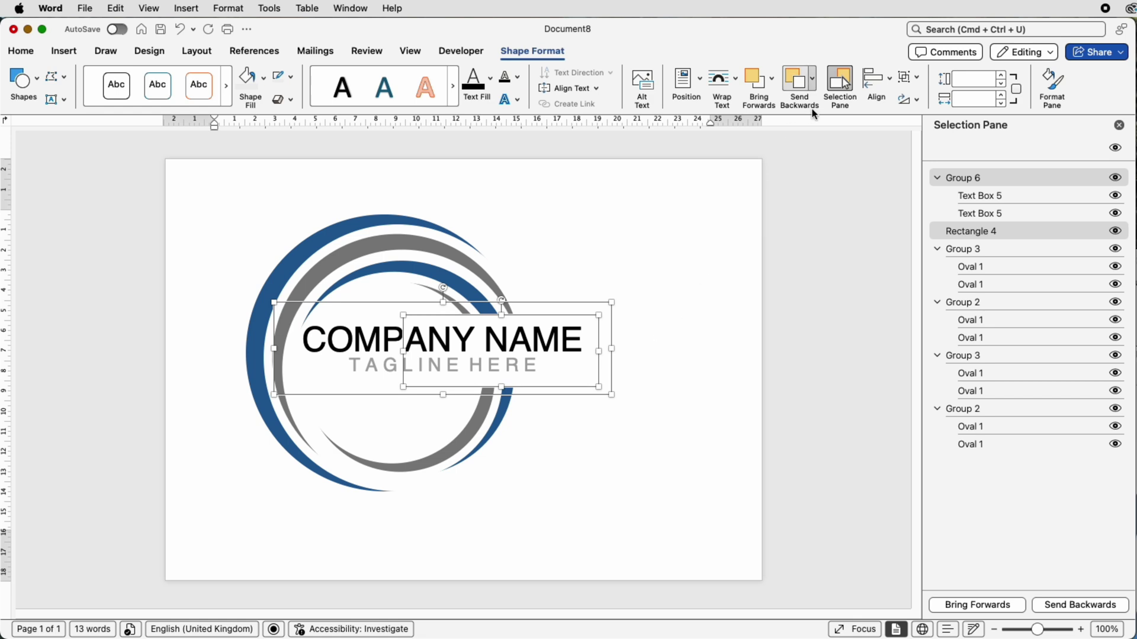
pyautogui.click(888, 78)
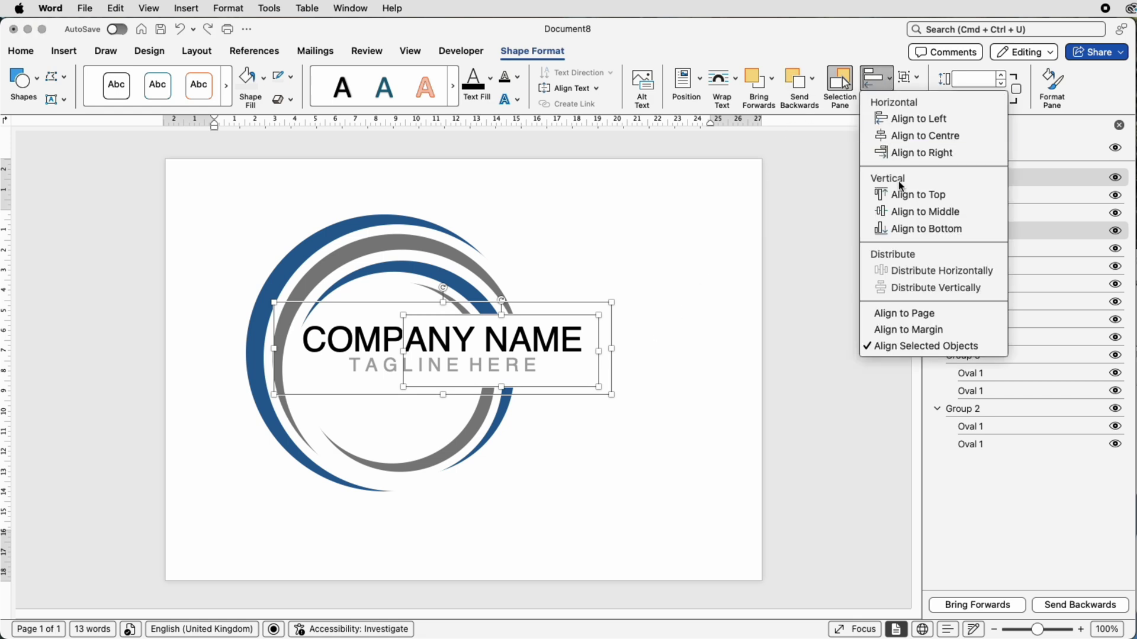
pyautogui.click(898, 214)
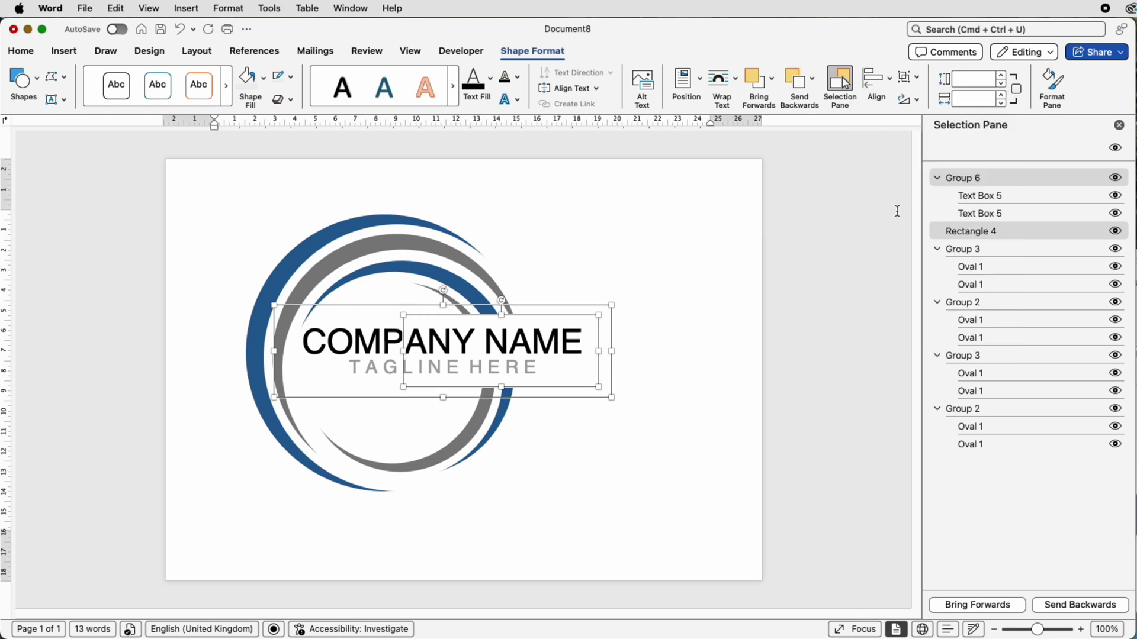
pyautogui.click(916, 77)
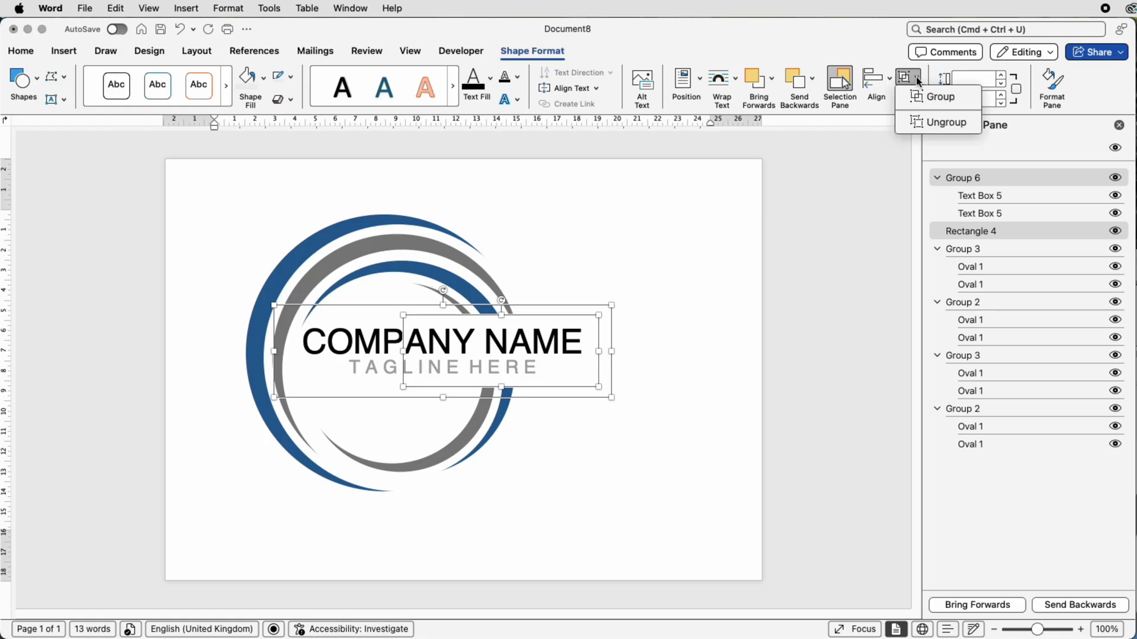
pyautogui.click(921, 95)
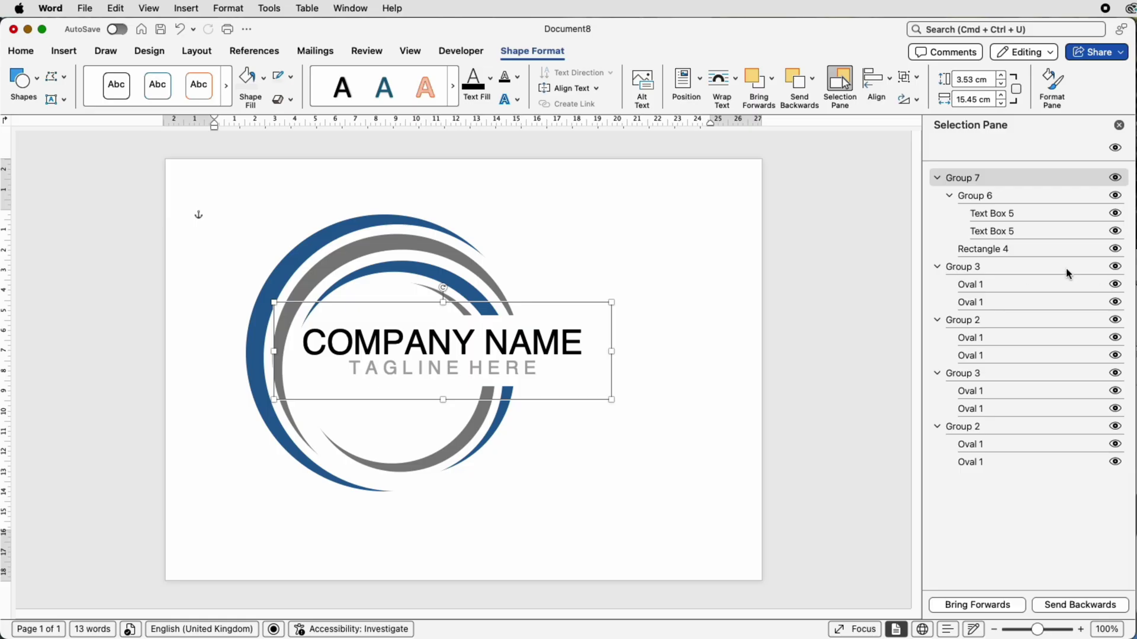
# Group all four blue and grey arc pairs into Group 8
pyautogui.click(986, 271)
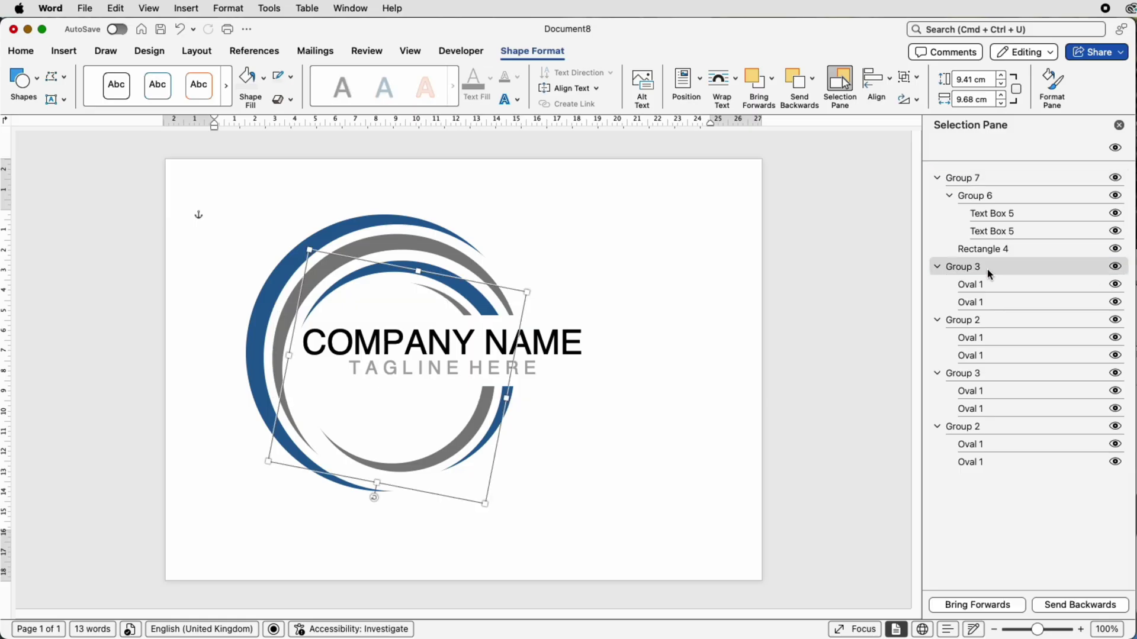
pyautogui.keyDown('super'); pyautogui.click(1001, 321); pyautogui.keyUp('super')
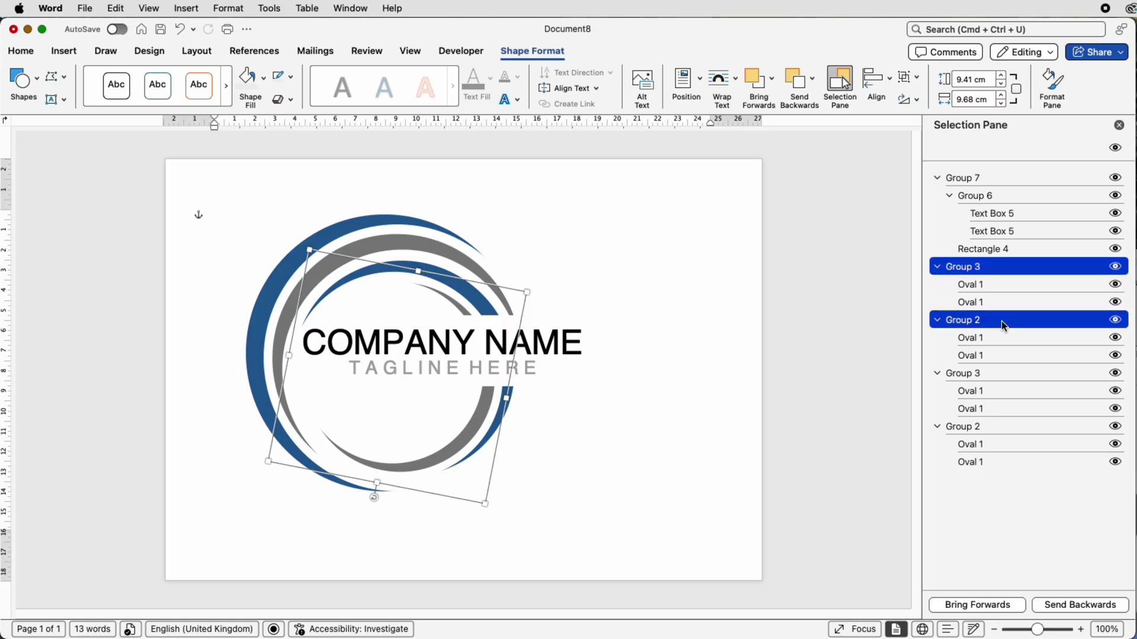
pyautogui.keyDown('super'); pyautogui.click(1004, 373); pyautogui.keyUp('super')
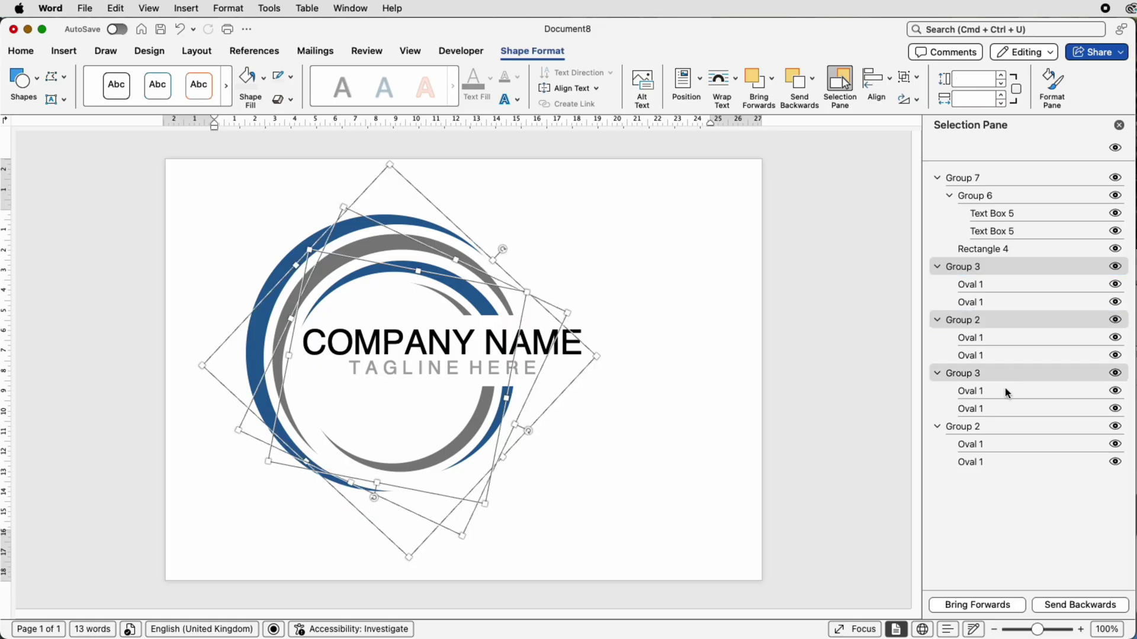
pyautogui.keyDown('super'); pyautogui.click(1004, 429); pyautogui.keyUp('super')
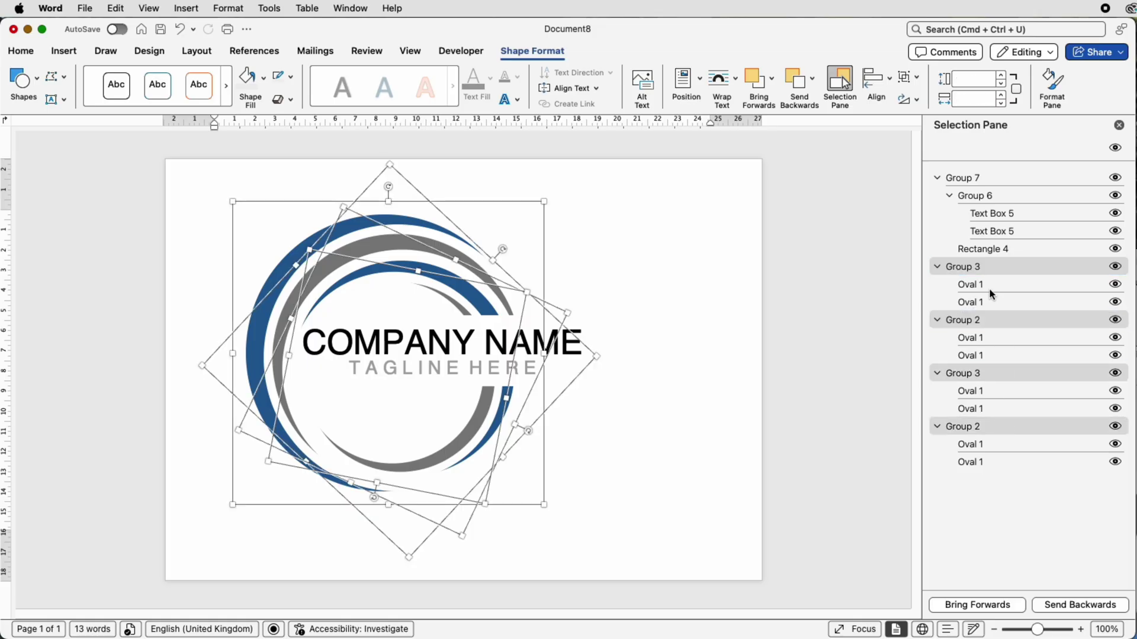
pyautogui.click(915, 79)
pyautogui.click(916, 97)
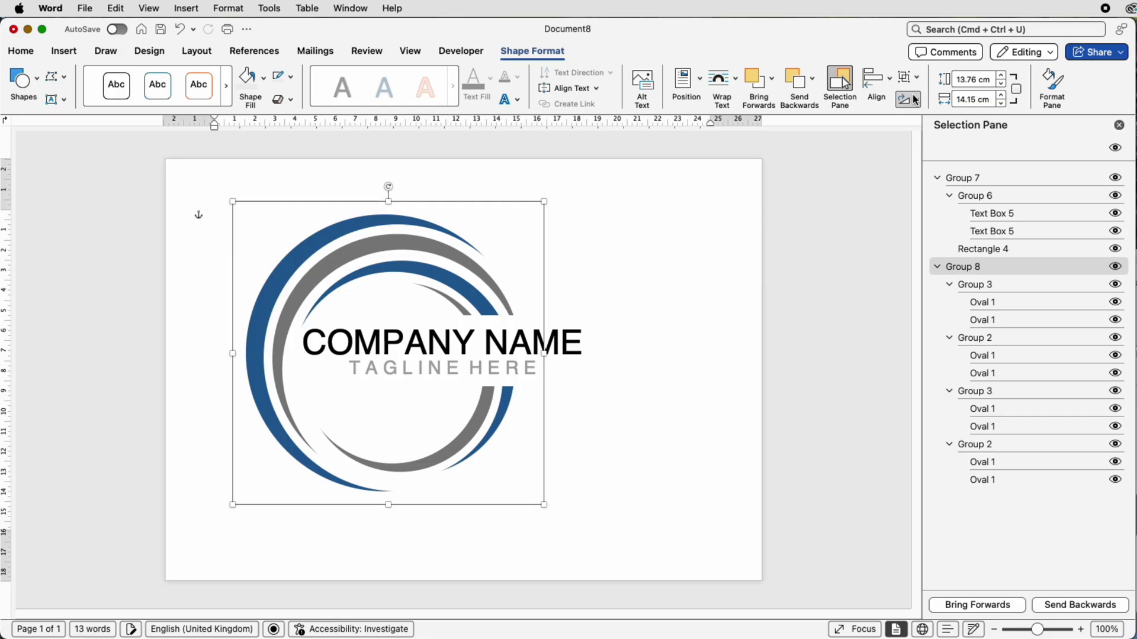
# Align the text Group 7 to the vertical middle of the arcs
pyautogui.keyDown('super'); pyautogui.click(987, 179); pyautogui.keyUp('super')
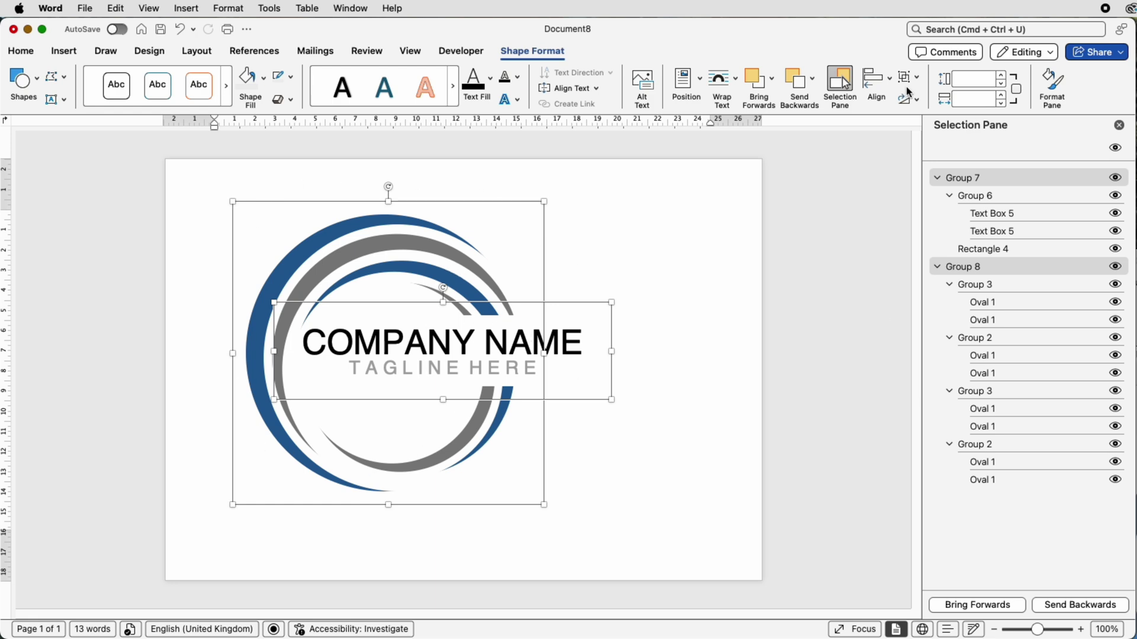
pyautogui.click(890, 83)
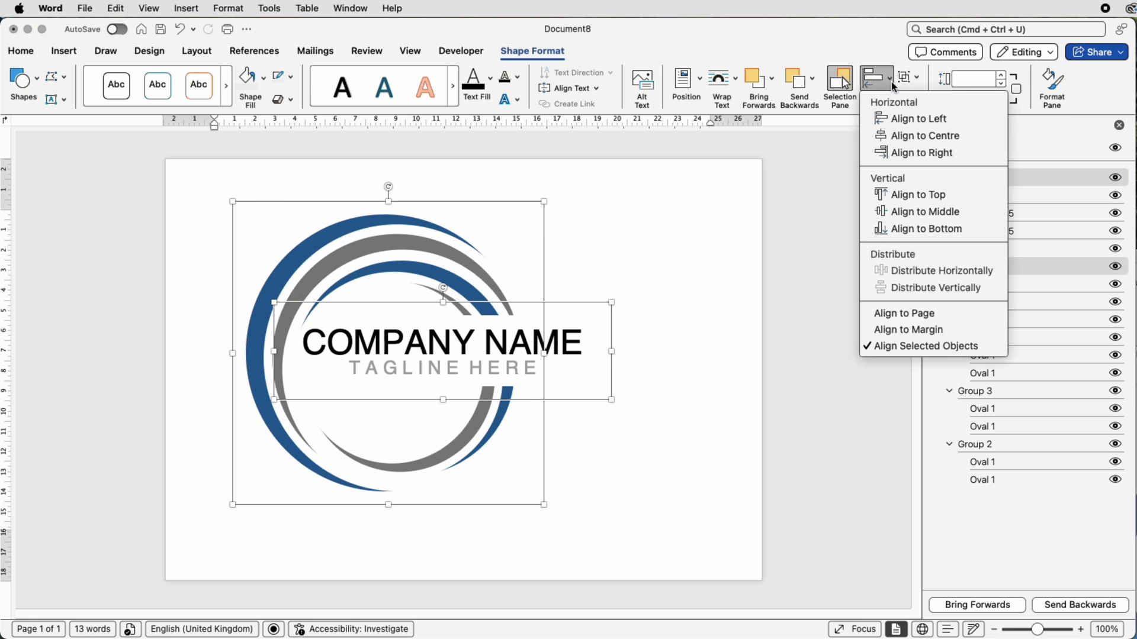
pyautogui.click(912, 212)
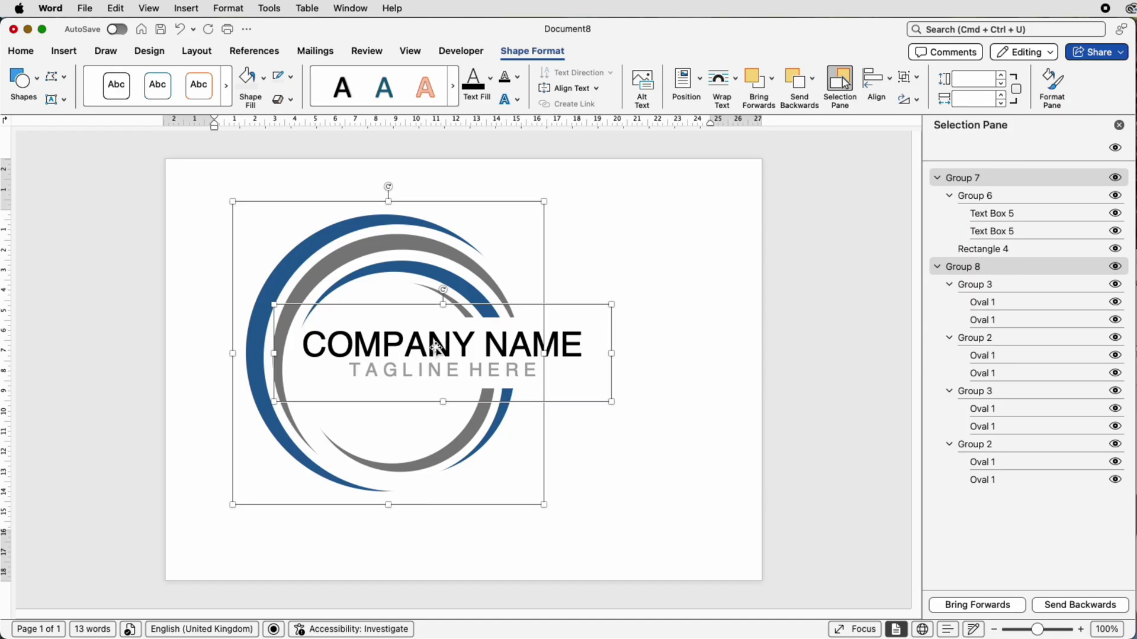
# Nudge the company name text group slightly to the right
pyautogui.click(632, 229)
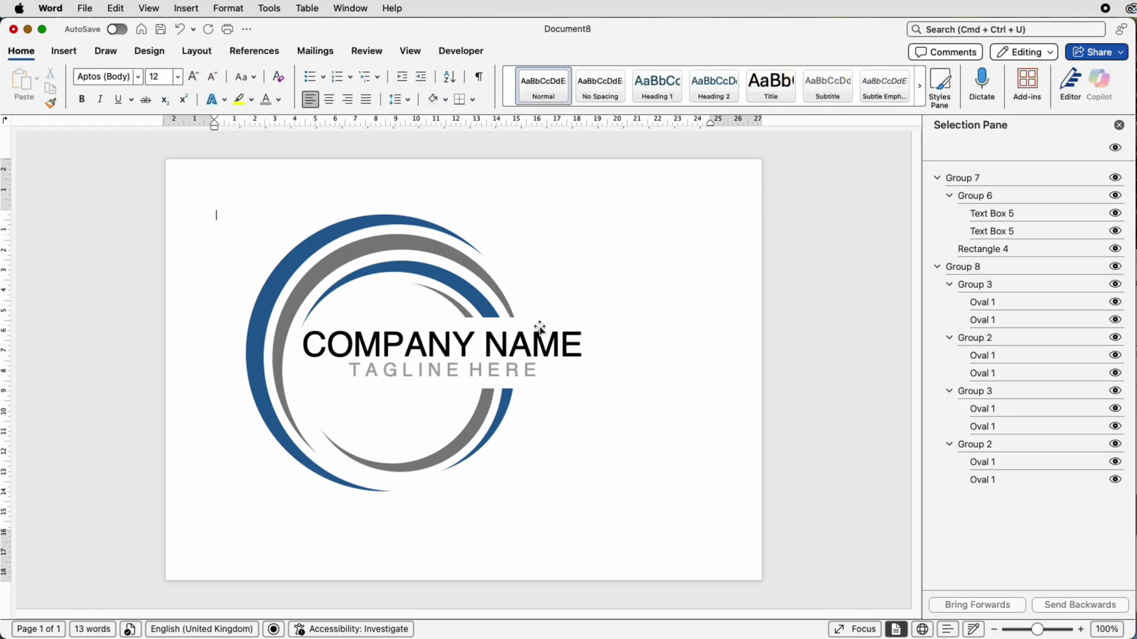
pyautogui.click(503, 358)
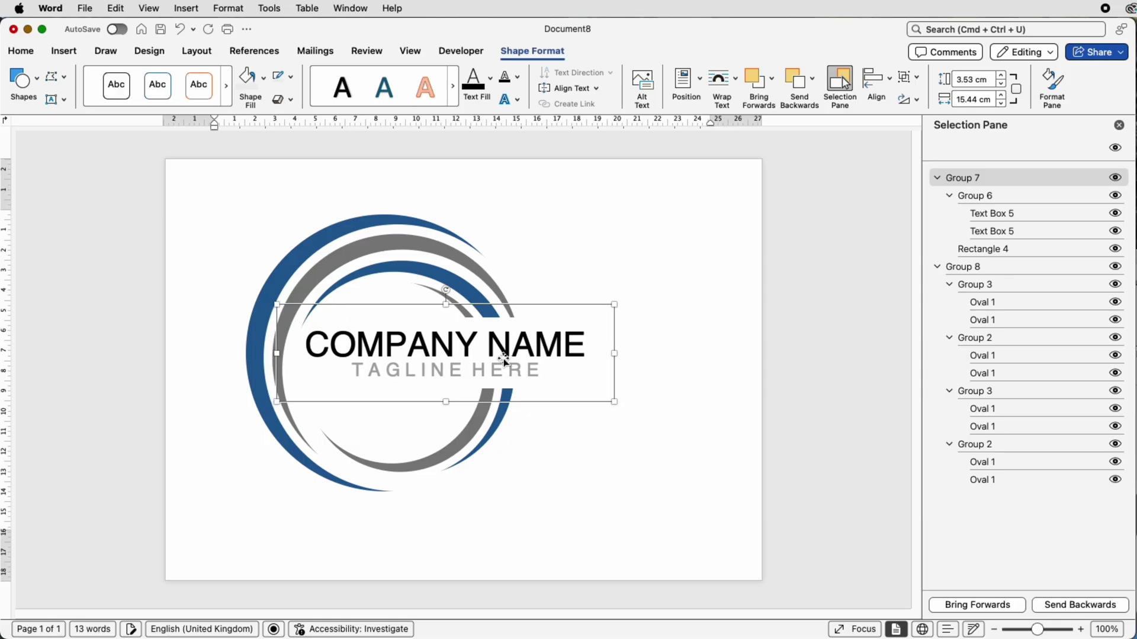
pyautogui.press('Right')
# Group the text and arcs into one logo, Group 9, and move it slightly lower
pyautogui.keyDown('shift'); pyautogui.click(442, 267); pyautogui.keyUp('shift')
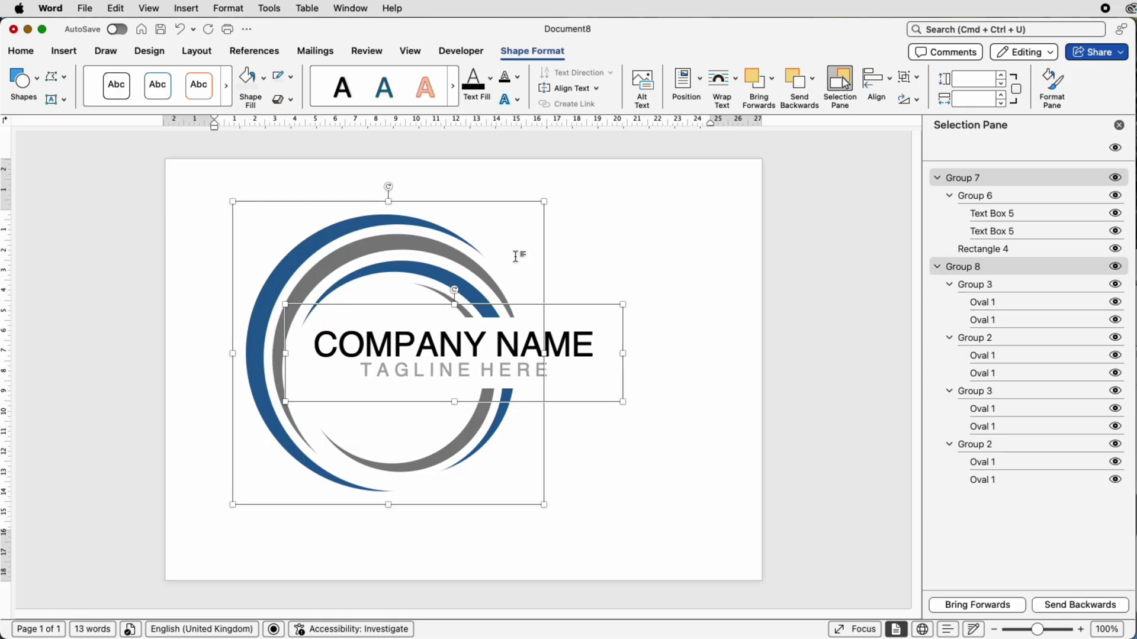
pyautogui.click(911, 77)
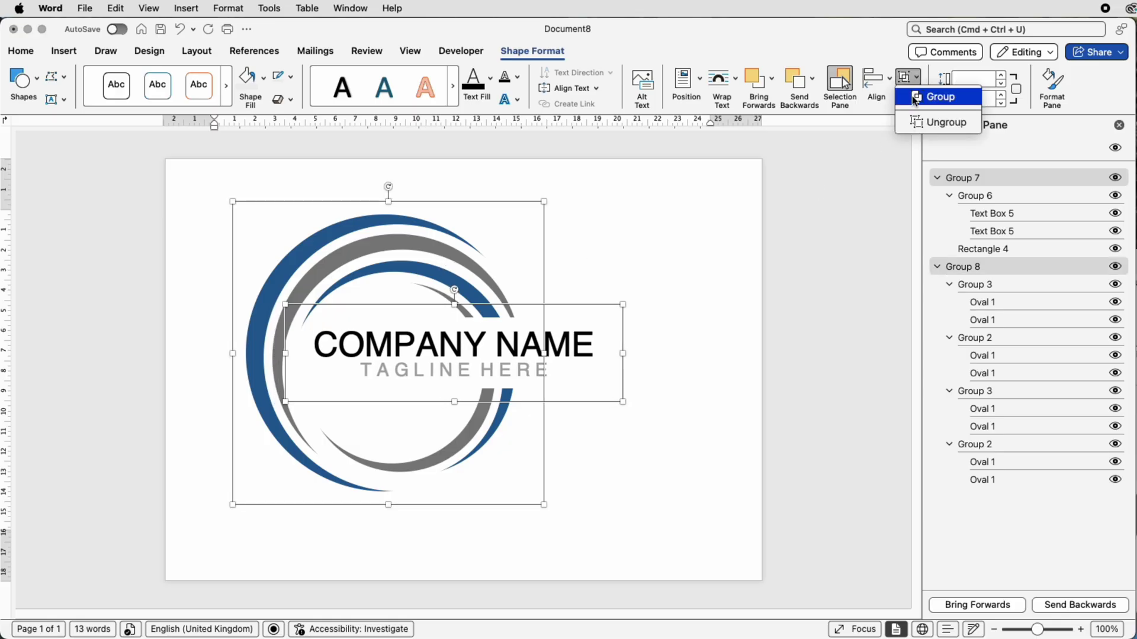
pyautogui.click(915, 98)
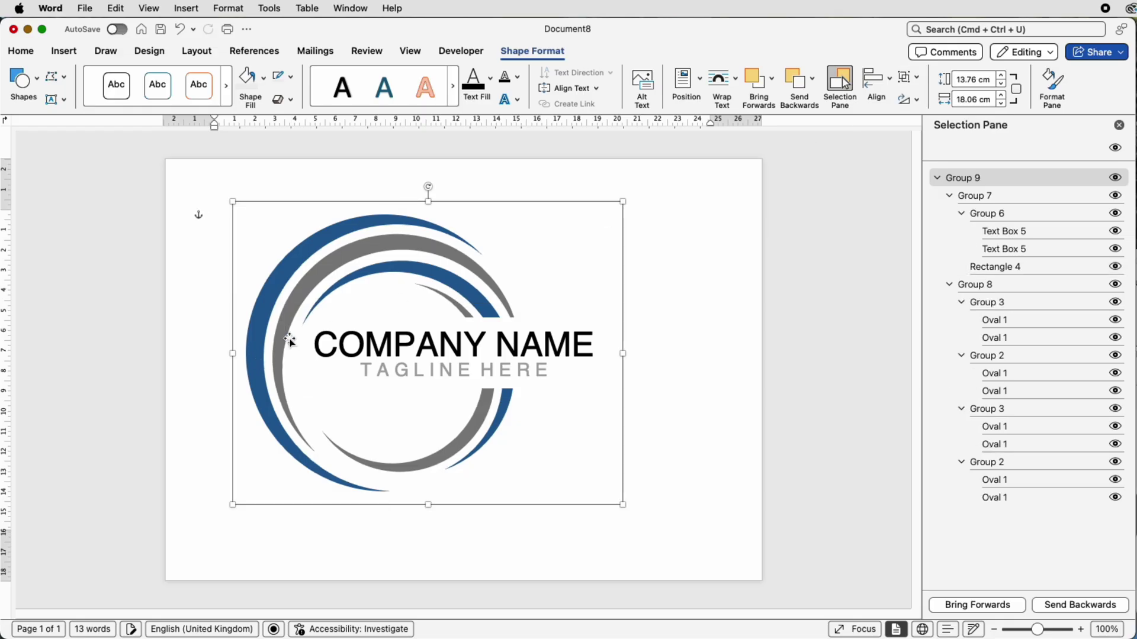
pyautogui.moveTo(281, 341)
pyautogui.mouseDown()
pyautogui.moveTo(277, 370)
pyautogui.moveTo(353, 351)
pyautogui.moveTo(299, 345)
pyautogui.mouseUp()
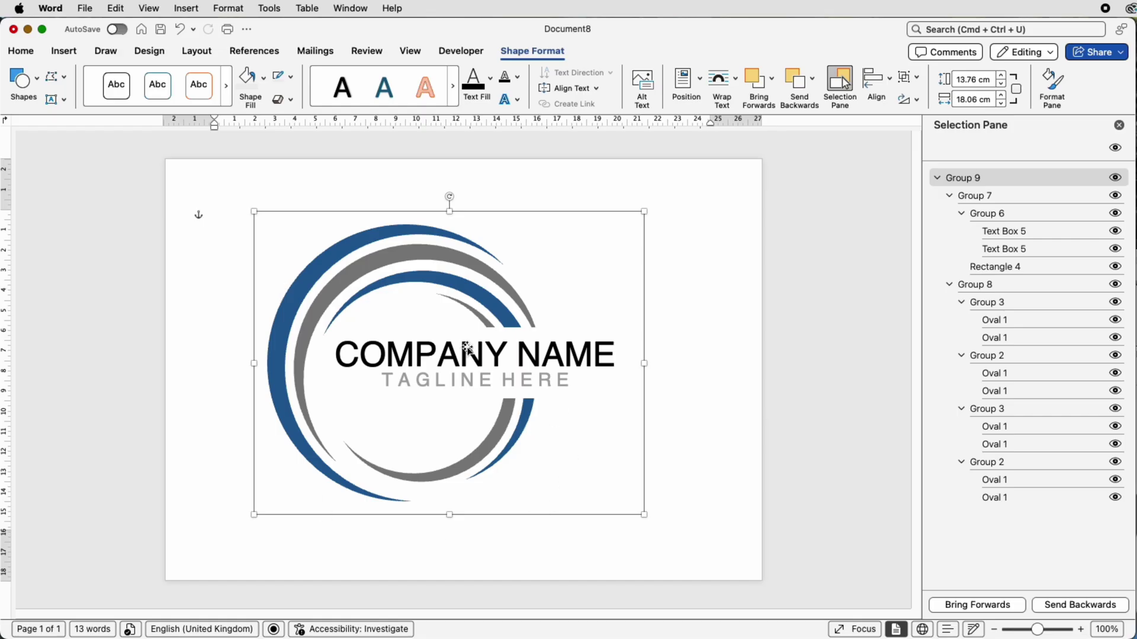
# Save the grouped logo as a PNG picture named Picture 1.png on the Desktop
pyautogui.rightClick(450, 292)
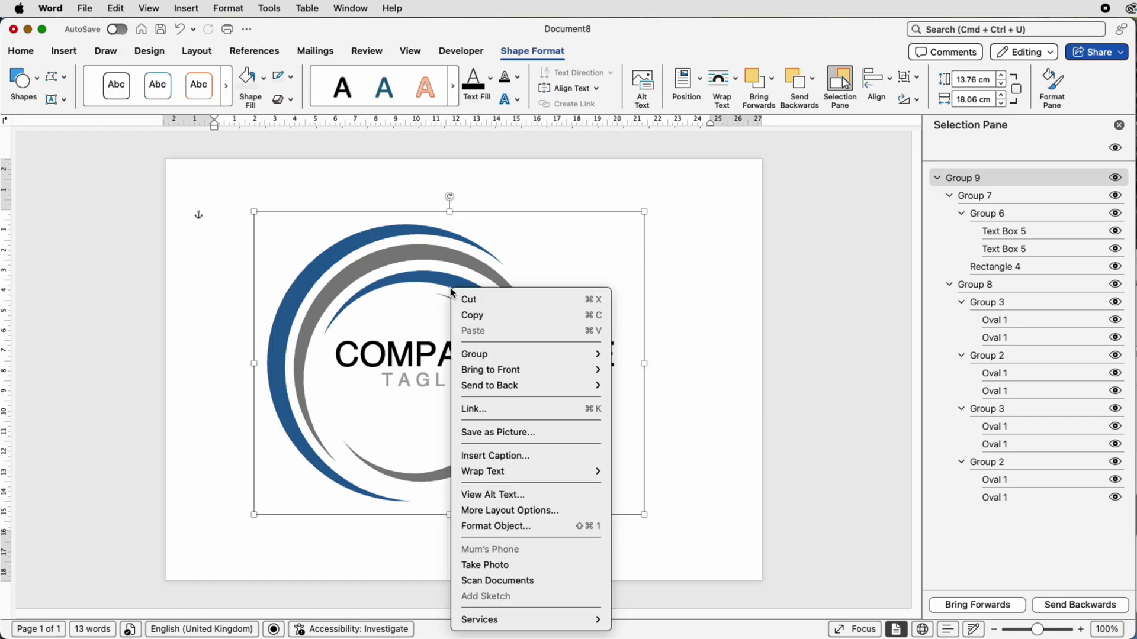
pyautogui.click(497, 431)
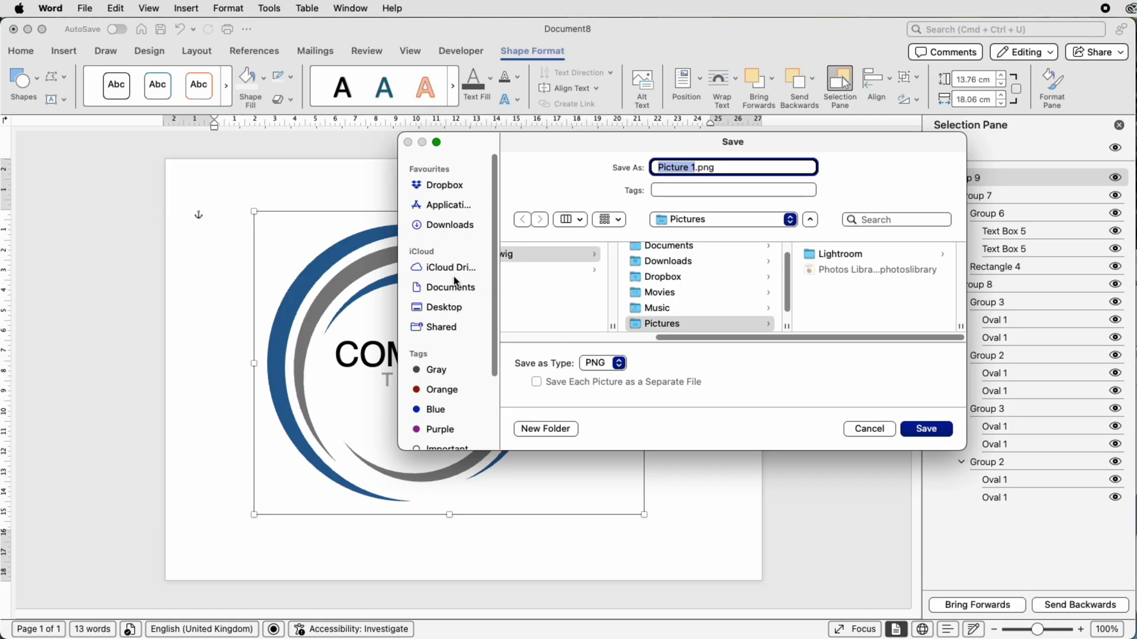
pyautogui.click(446, 306)
pyautogui.click(618, 363)
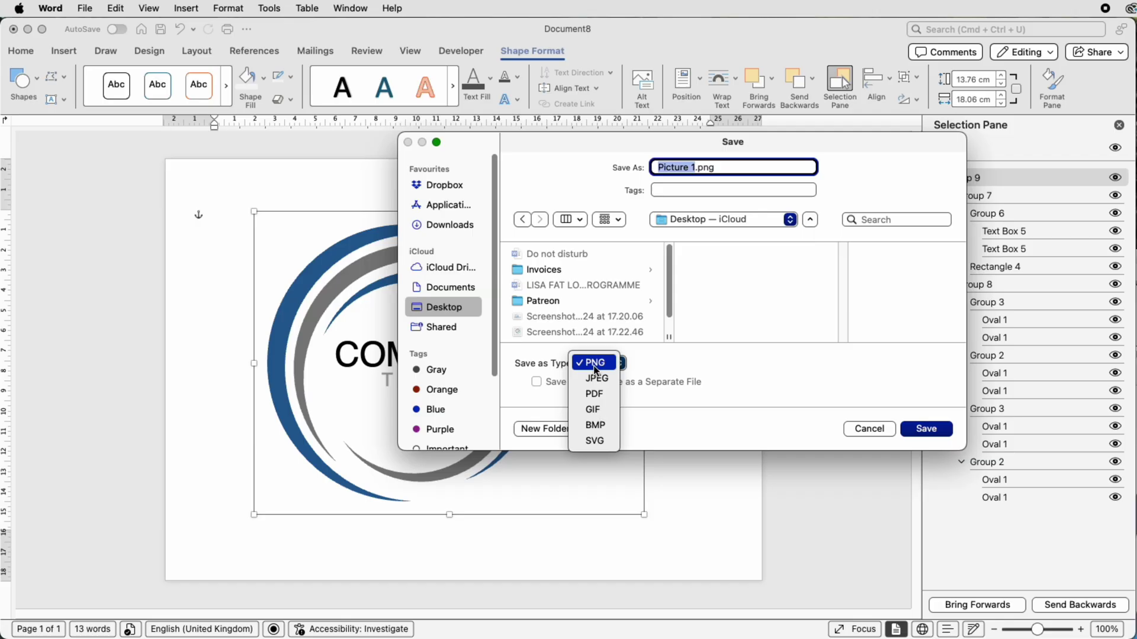
pyautogui.click(936, 427)
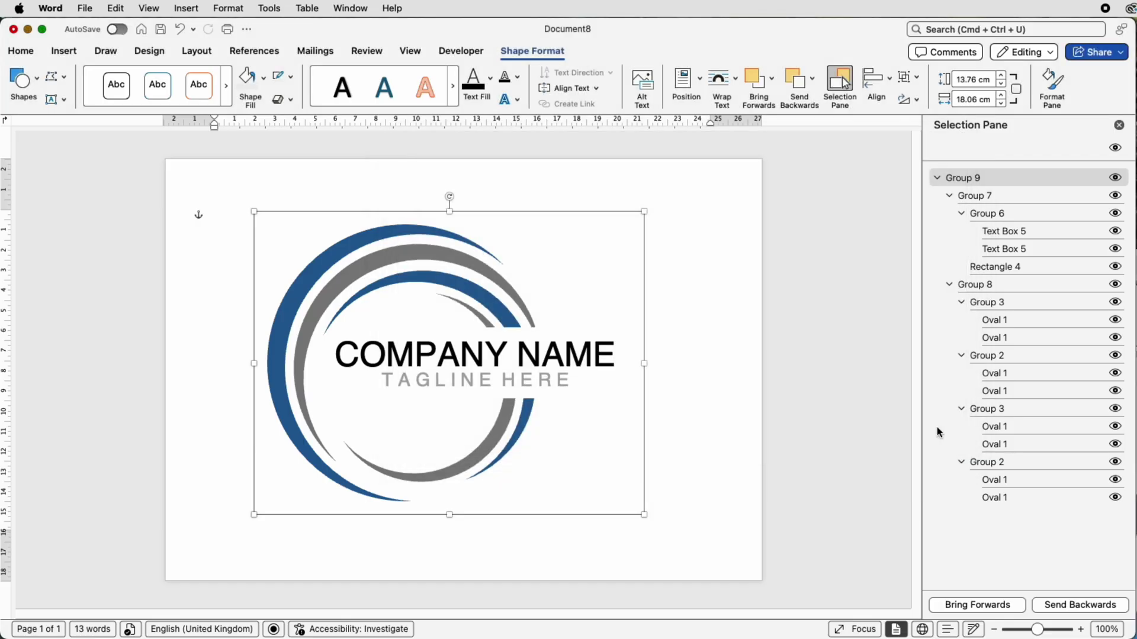
# Move the logo group right and insert Picture 1.png from the Desktop
pyautogui.moveTo(484, 304); pyautogui.dragTo(745, 292)
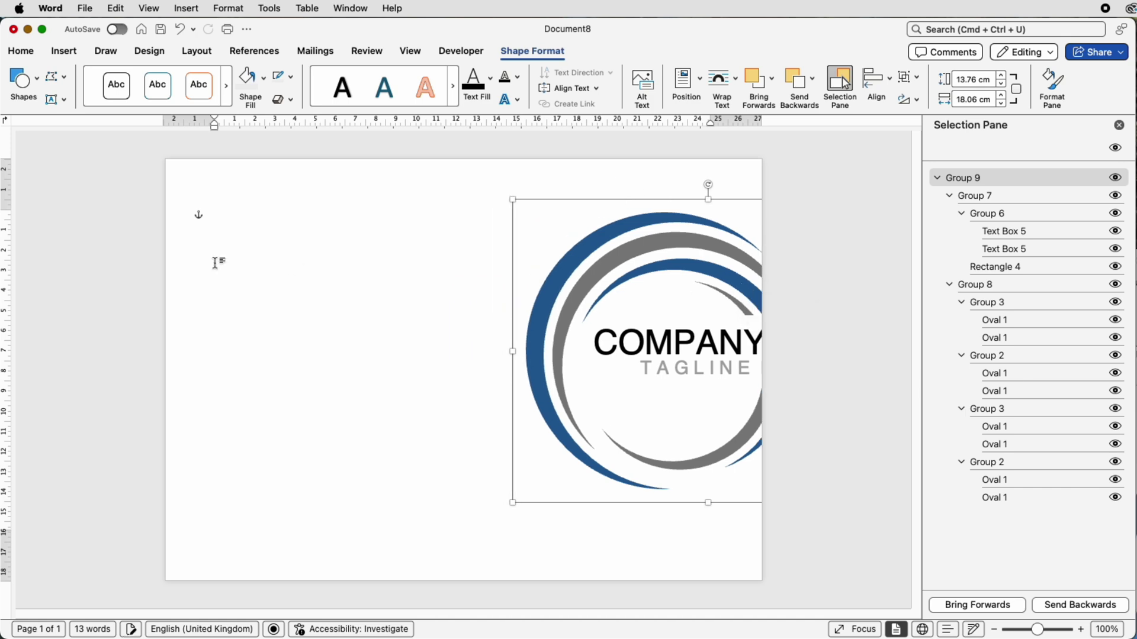
pyautogui.click(251, 244)
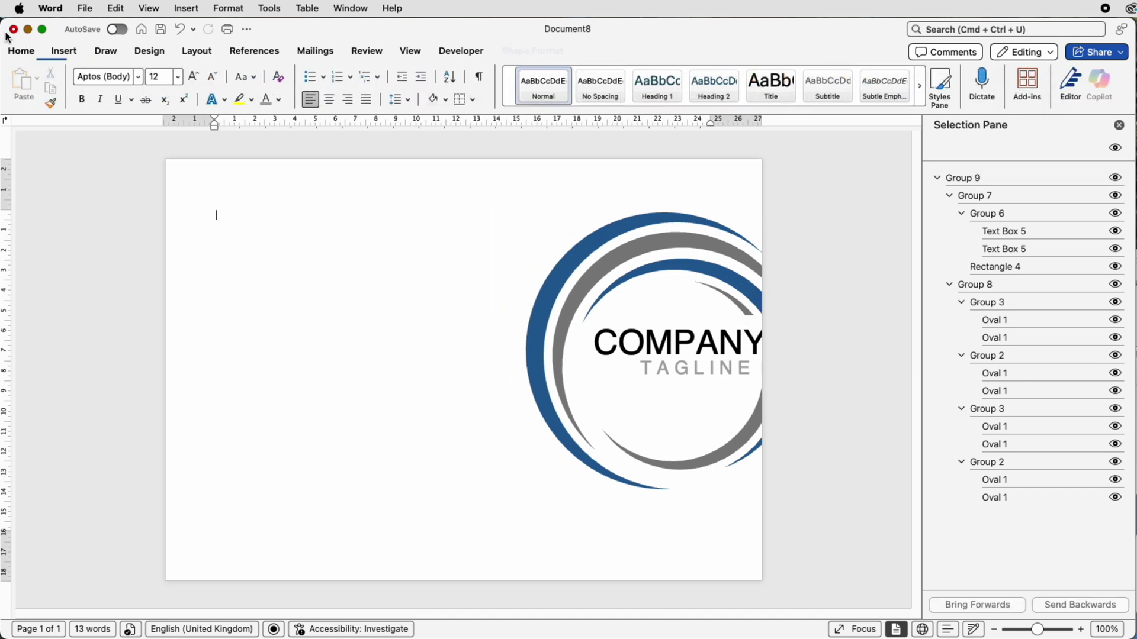
pyautogui.click(63, 52)
pyautogui.click(190, 86)
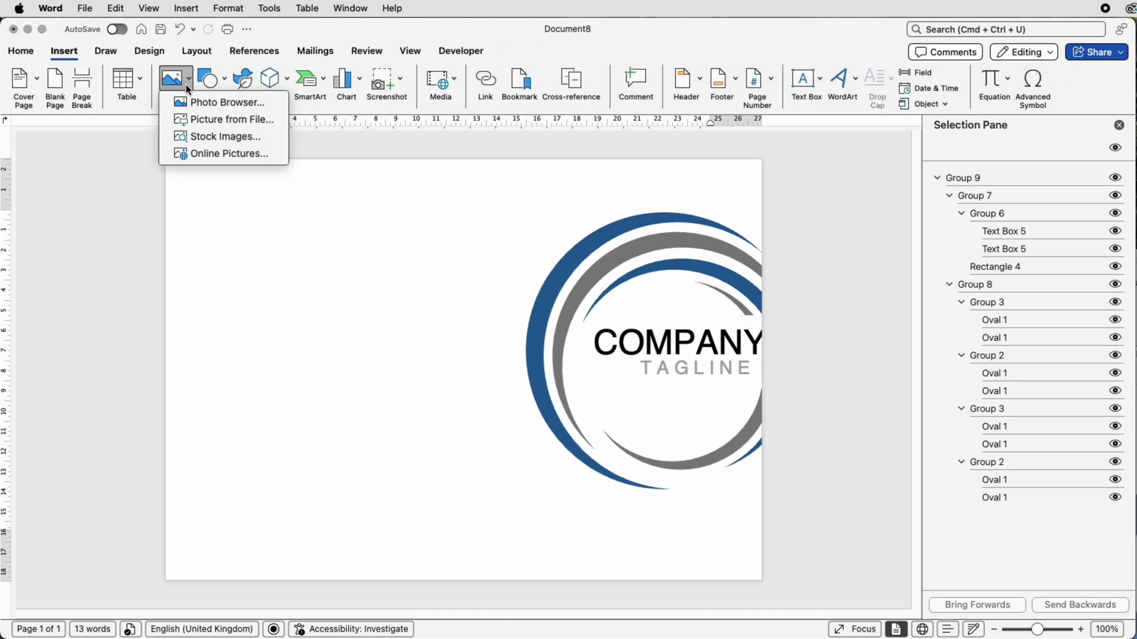
pyautogui.click(201, 125)
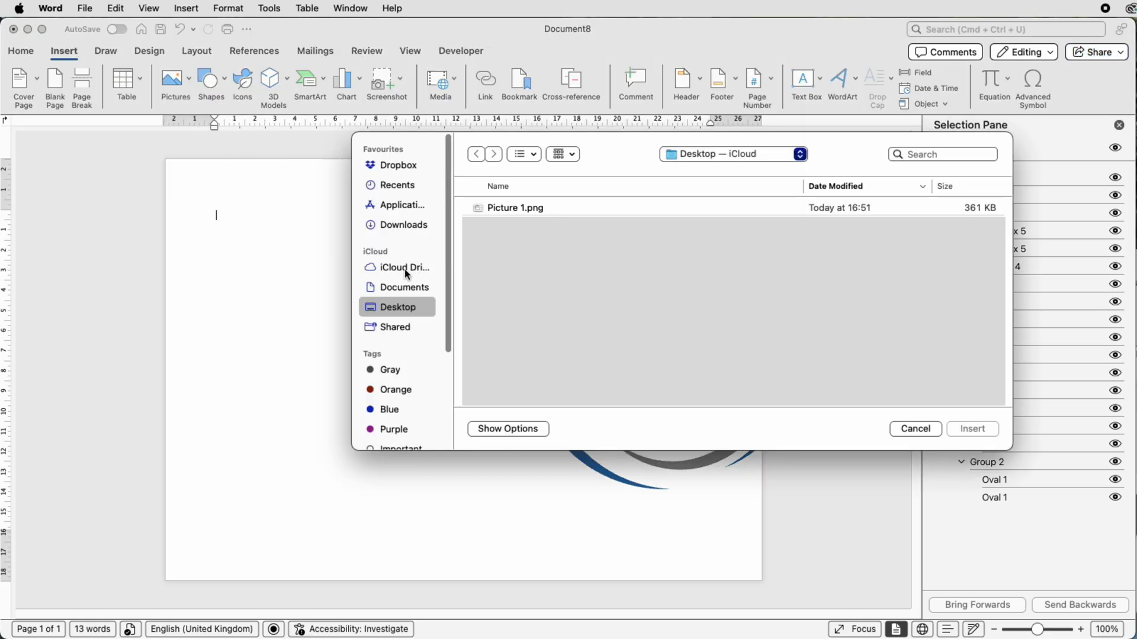
pyautogui.click(506, 209)
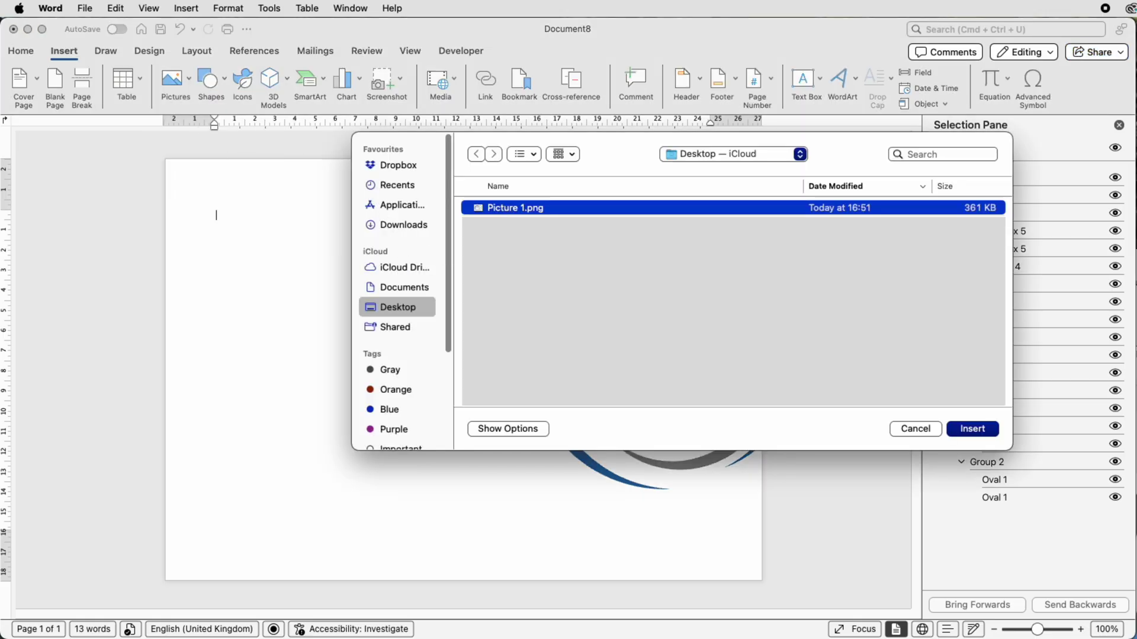
pyautogui.click(972, 429)
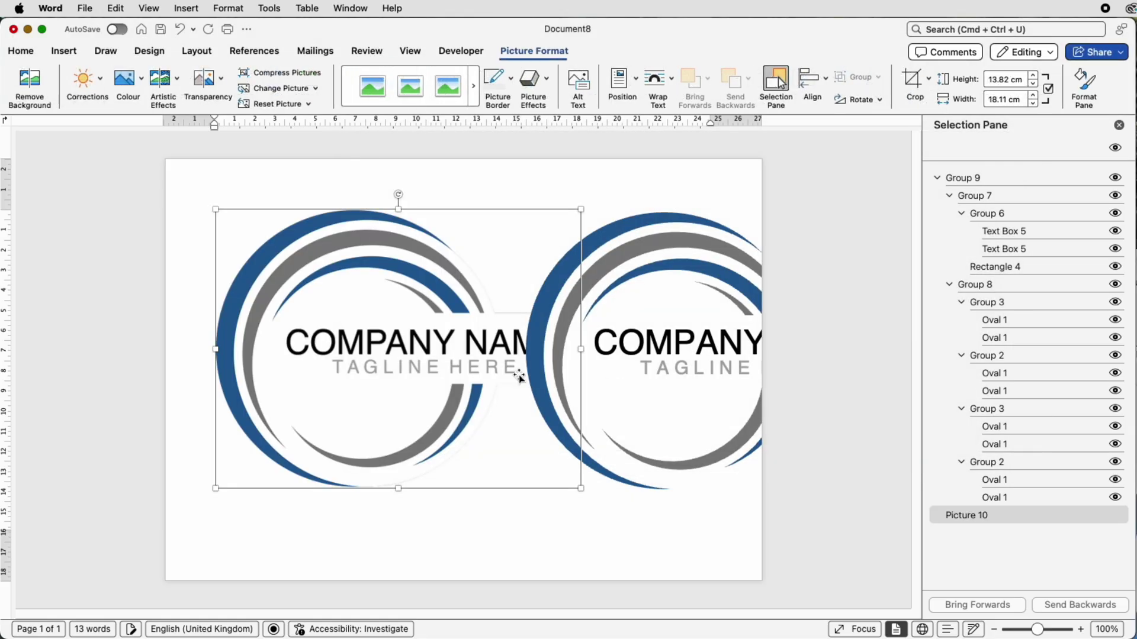
# Set the inserted picture's text wrapping to In Front of Text
pyautogui.moveTo(460, 350); pyautogui.dragTo(437, 337)
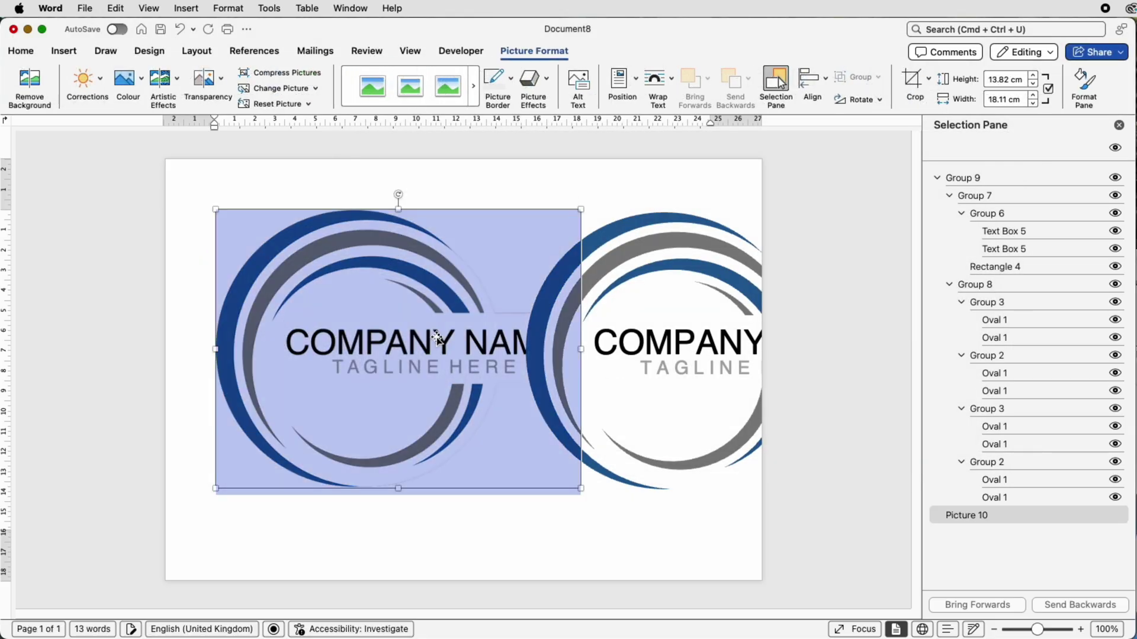
pyautogui.click(671, 84)
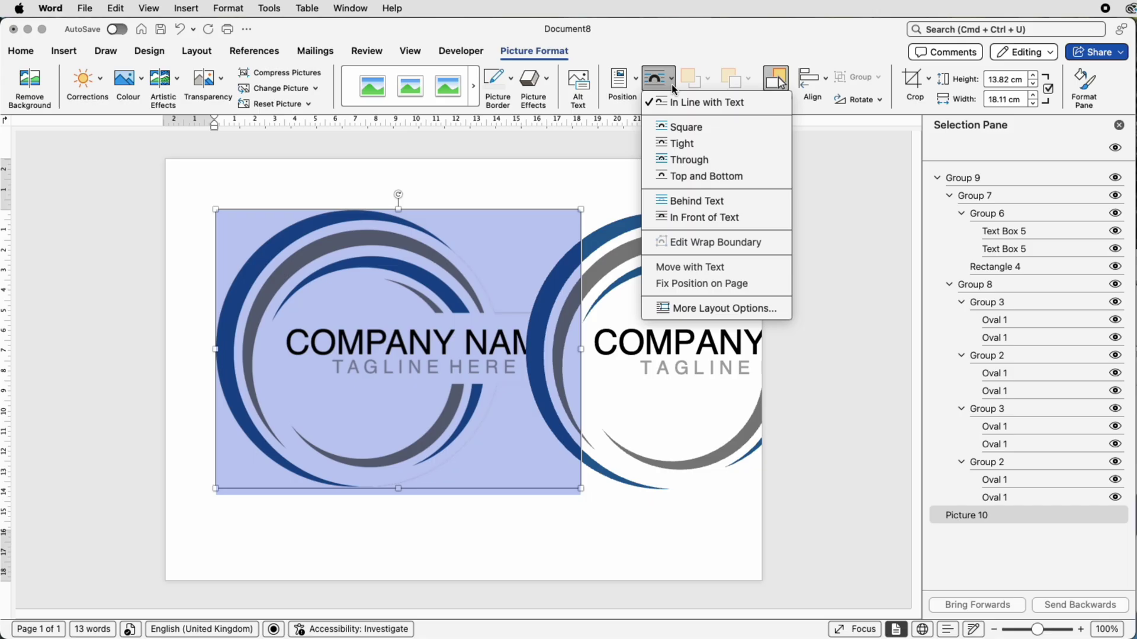
pyautogui.click(689, 220)
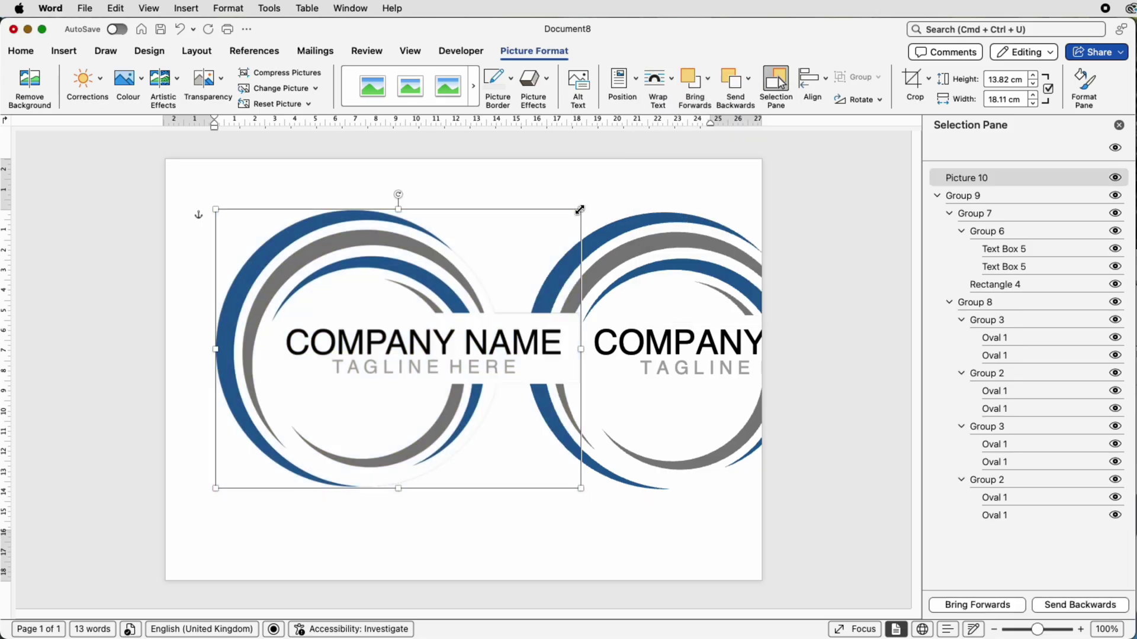
# Resize the PNG to about 8.72 × 6.67 cm at lower left, then move Group 9 right
pyautogui.moveTo(581, 209); pyautogui.dragTo(314, 357)
pyautogui.moveTo(579, 279); pyautogui.dragTo(369, 271)
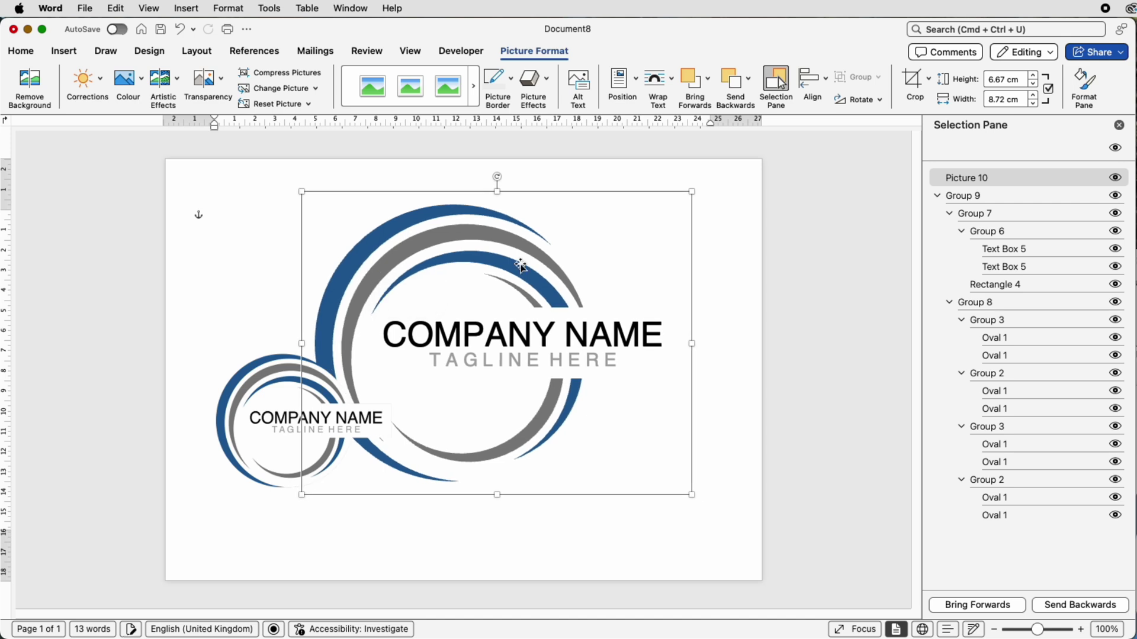
pyautogui.click(521, 266)
pyautogui.moveTo(692, 192); pyautogui.dragTo(576, 261)
pyautogui.press('super+z')
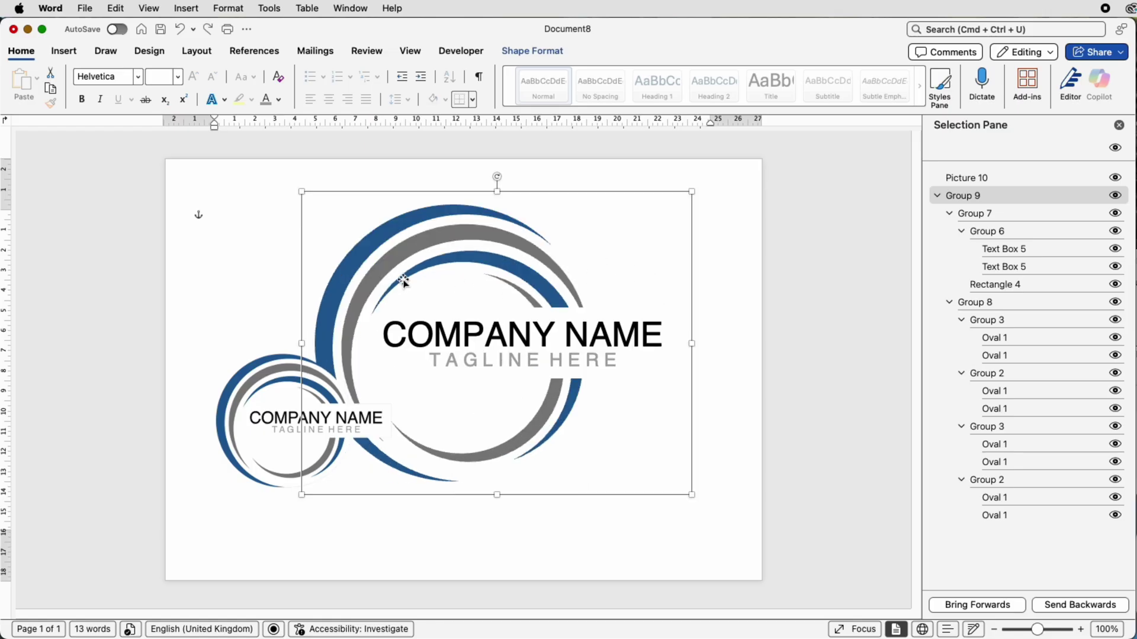
pyautogui.moveTo(431, 238); pyautogui.dragTo(490, 235)
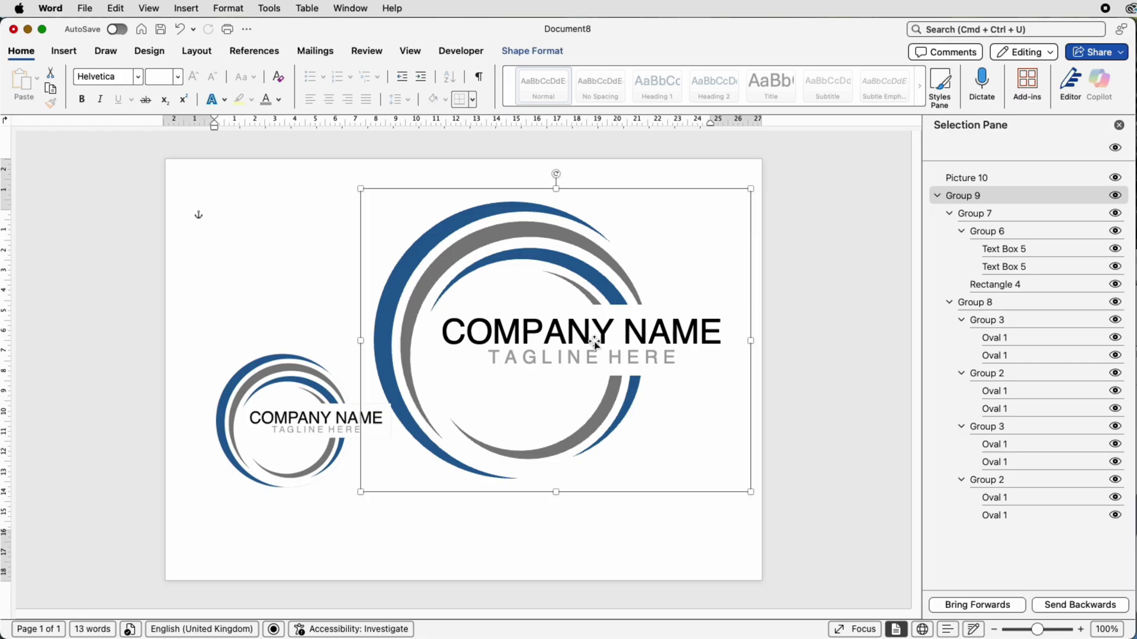
# Delete the small logo picture, recentre the logo group, and compare with reference Document7
pyautogui.click(327, 388)
pyautogui.press('Delete')
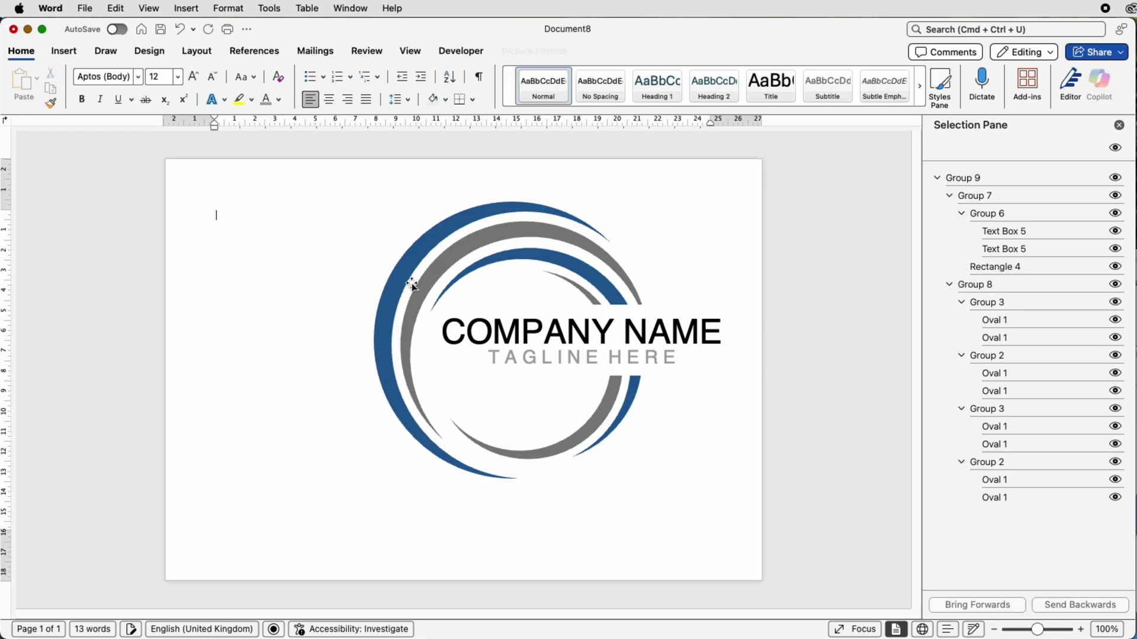
pyautogui.moveTo(548, 268); pyautogui.dragTo(464, 289)
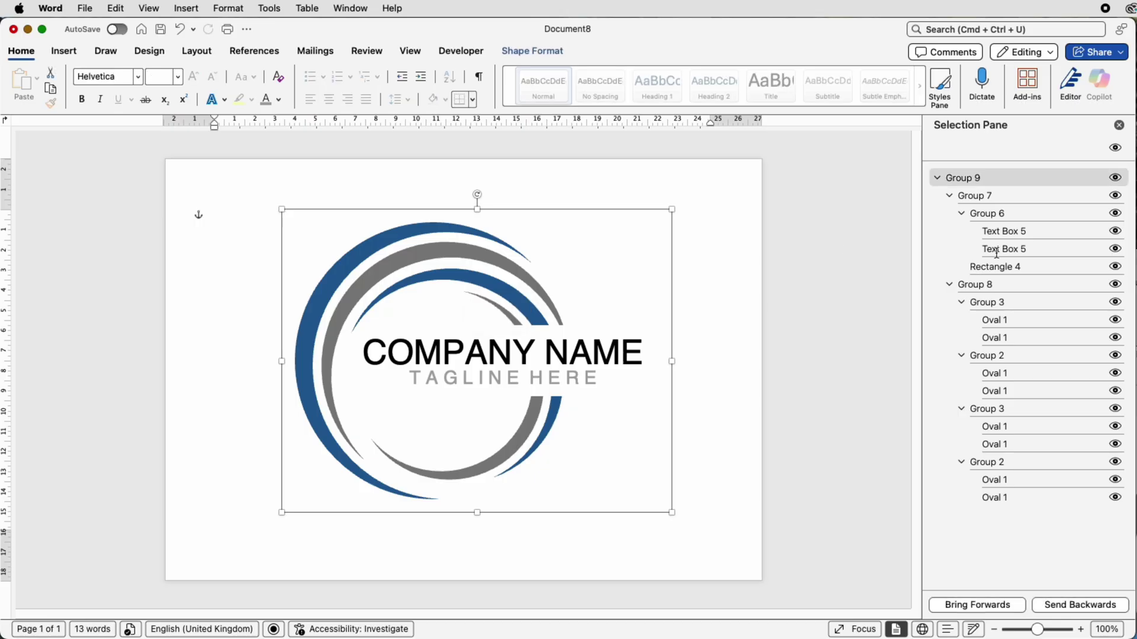
pyautogui.press('super+grave')
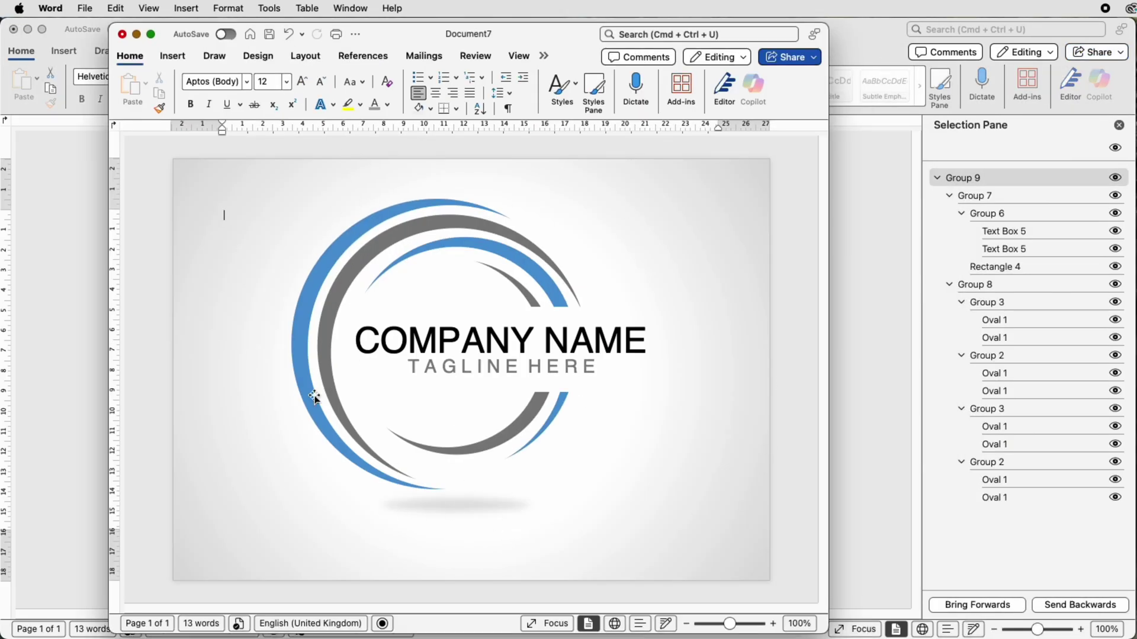
pyautogui.moveTo(388, 41); pyautogui.dragTo(1136, 115)
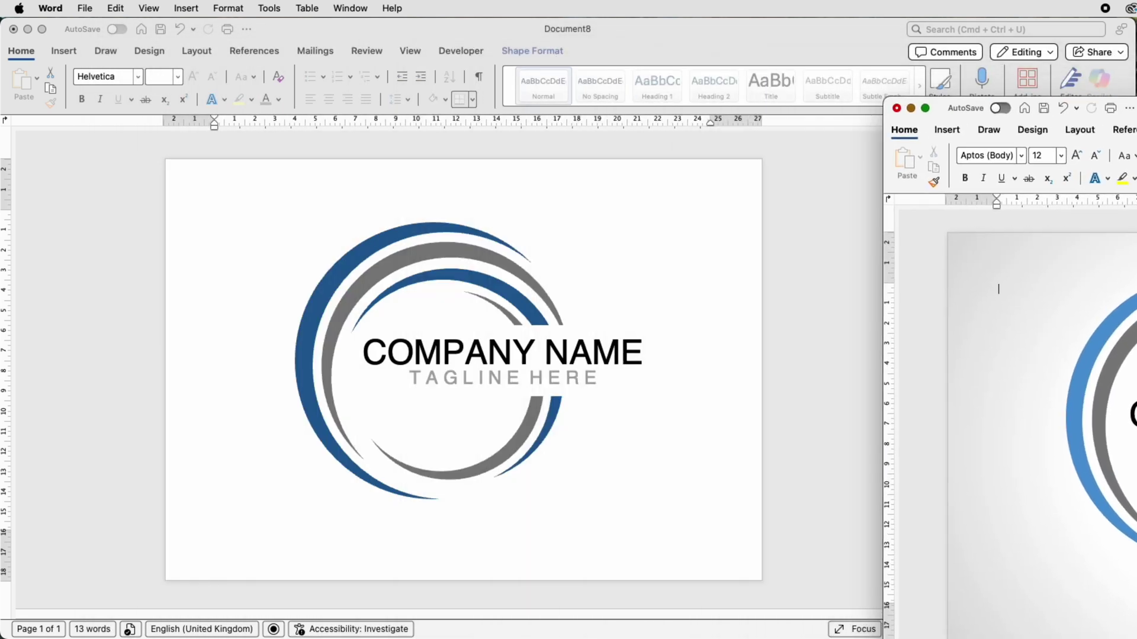
pyautogui.click(648, 382)
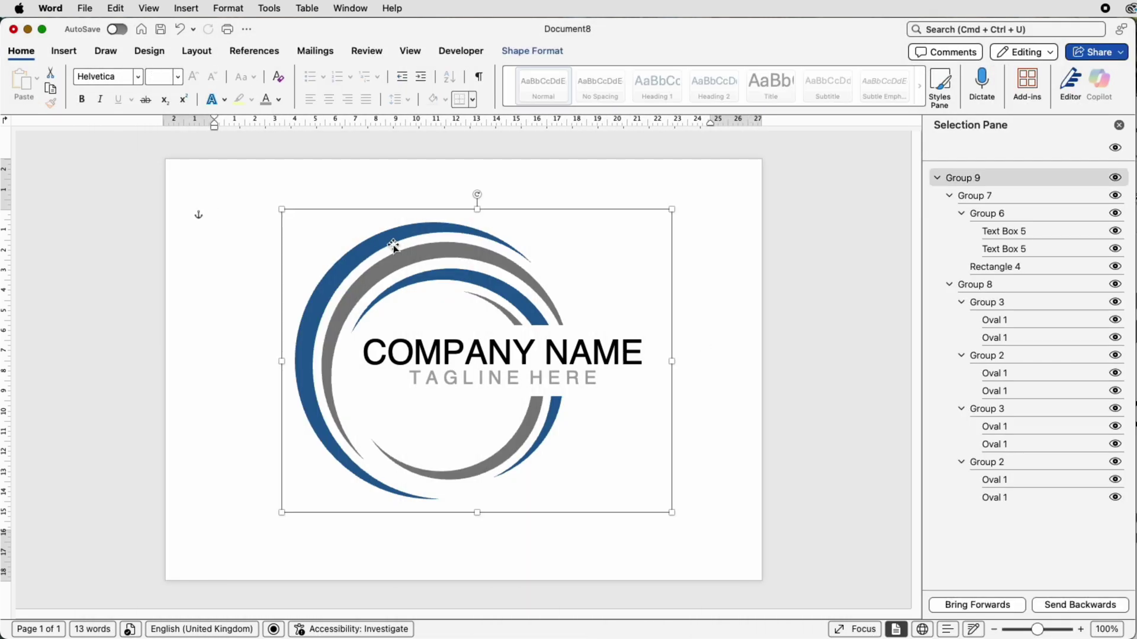
# Draw a thin flat oval, about 0.74 × 10.82 cm, below the logo
pyautogui.click(64, 51)
pyautogui.click(210, 83)
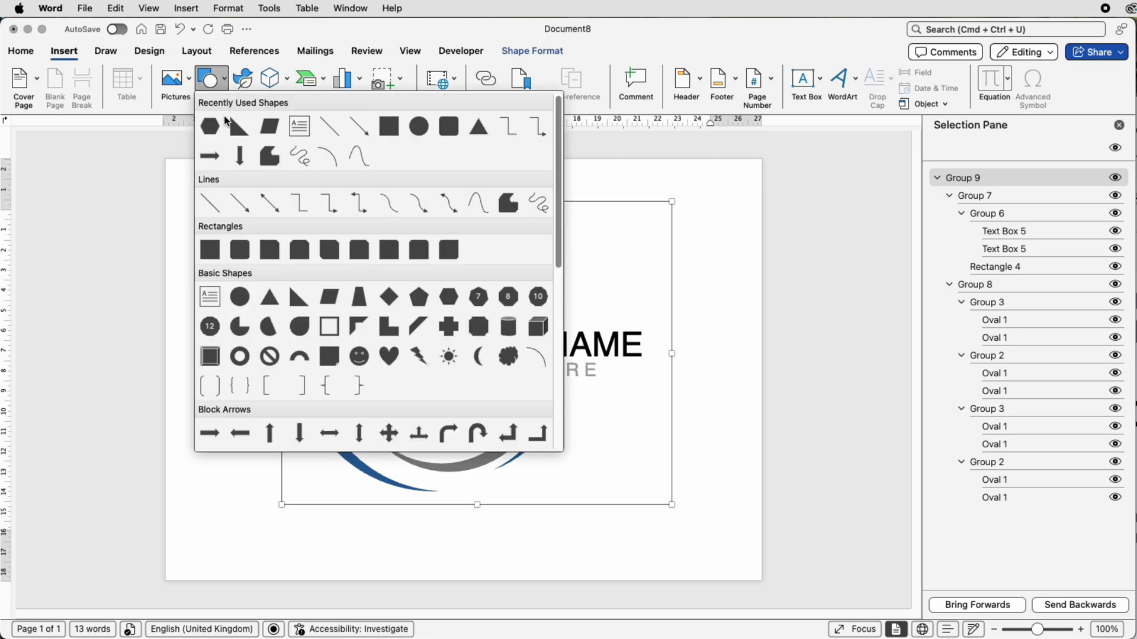
pyautogui.click(239, 297)
pyautogui.moveTo(361, 534)
pyautogui.mouseDown()
pyautogui.moveTo(579, 538)
pyautogui.moveTo(579, 548)
pyautogui.mouseUp()
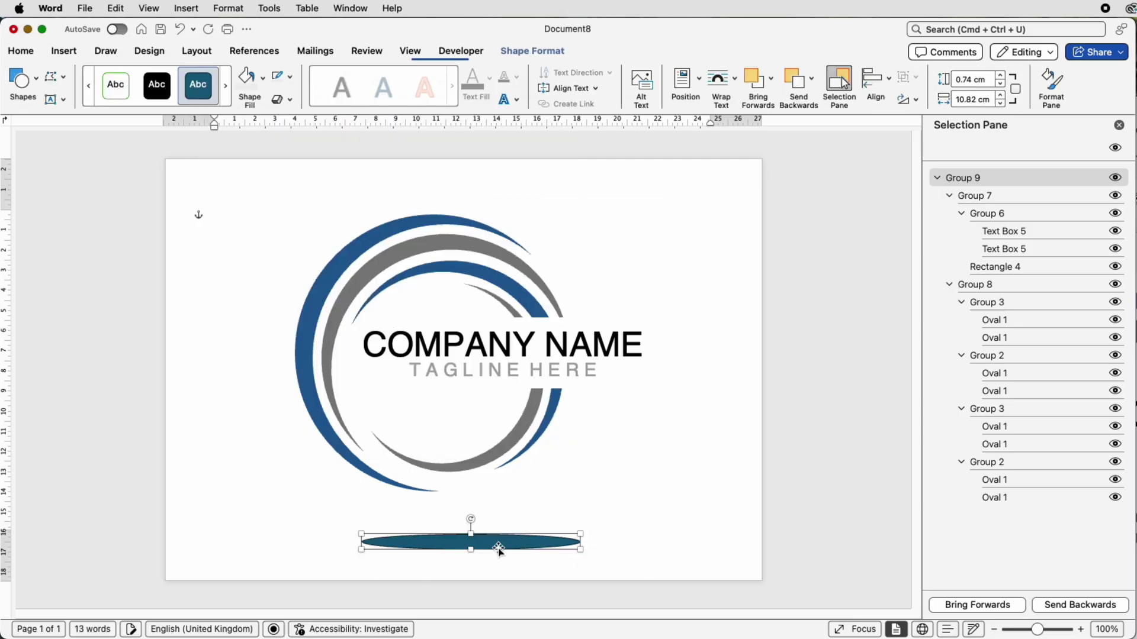
# Move the oval up under the arcs, remove its outline, and fill it light grey
pyautogui.moveTo(477, 540); pyautogui.dragTo(460, 521)
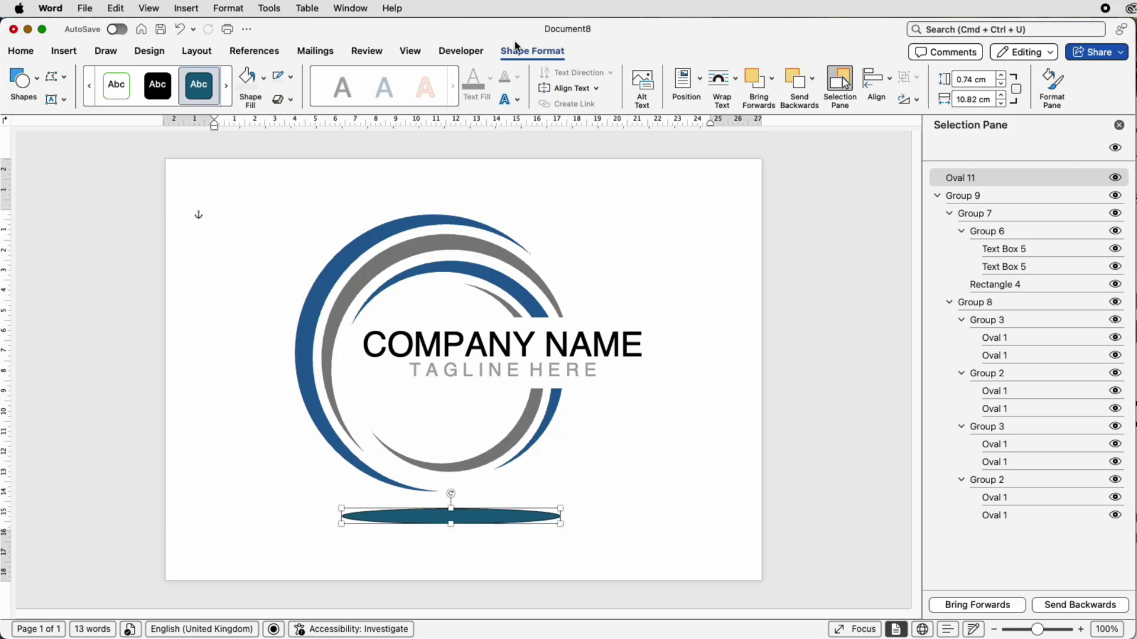
pyautogui.click(1052, 89)
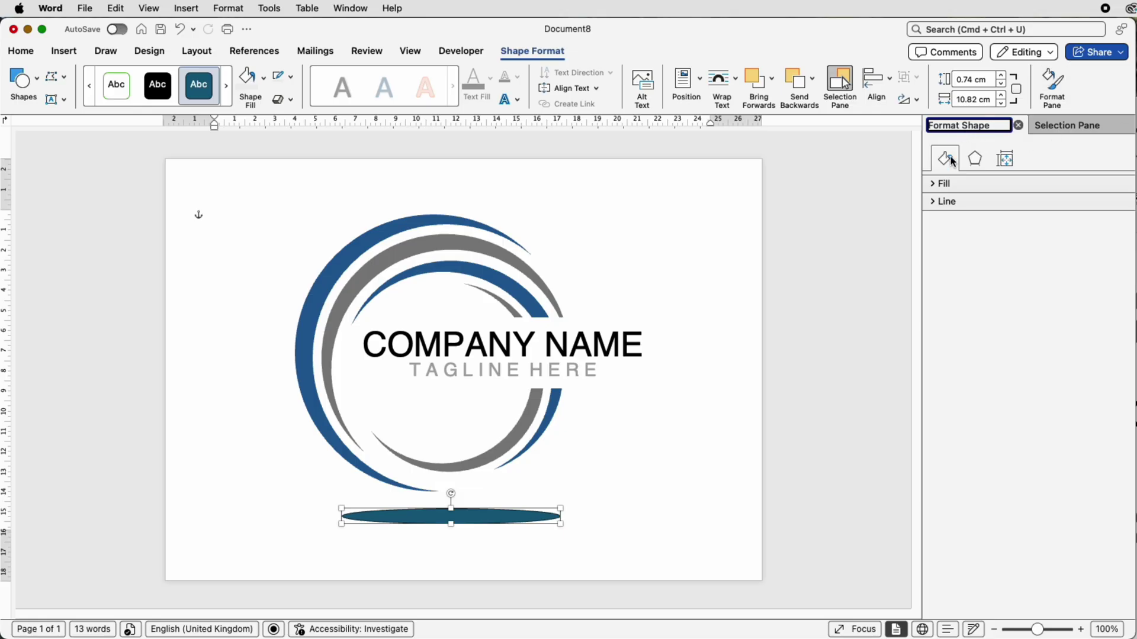
pyautogui.click(934, 203)
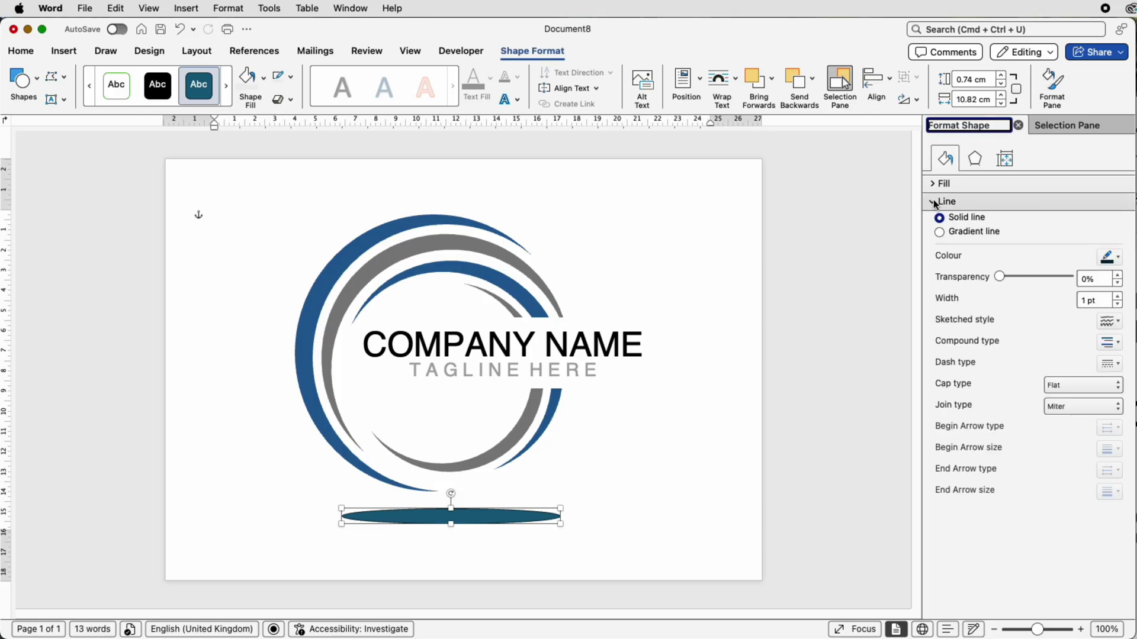
pyautogui.click(939, 224)
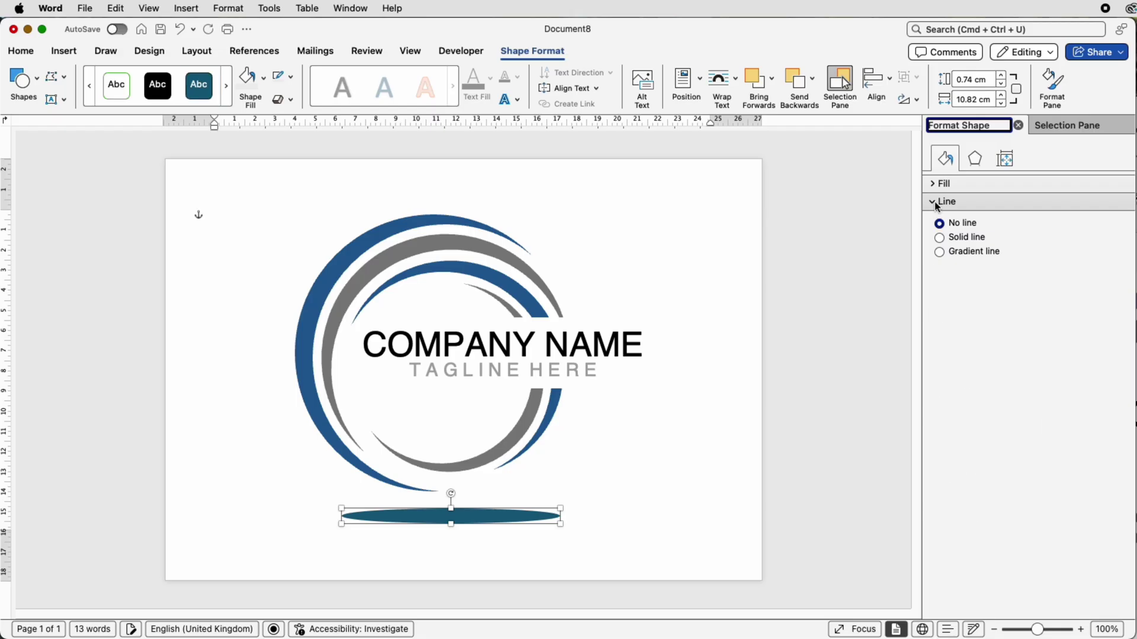
pyautogui.click(934, 184)
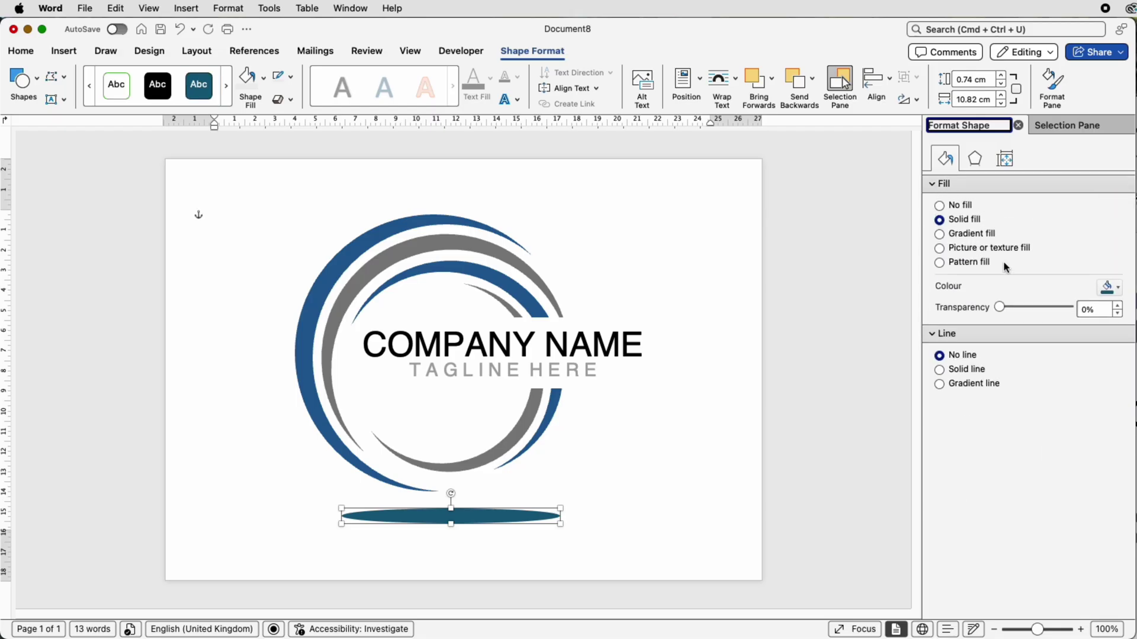
pyautogui.click(1121, 289)
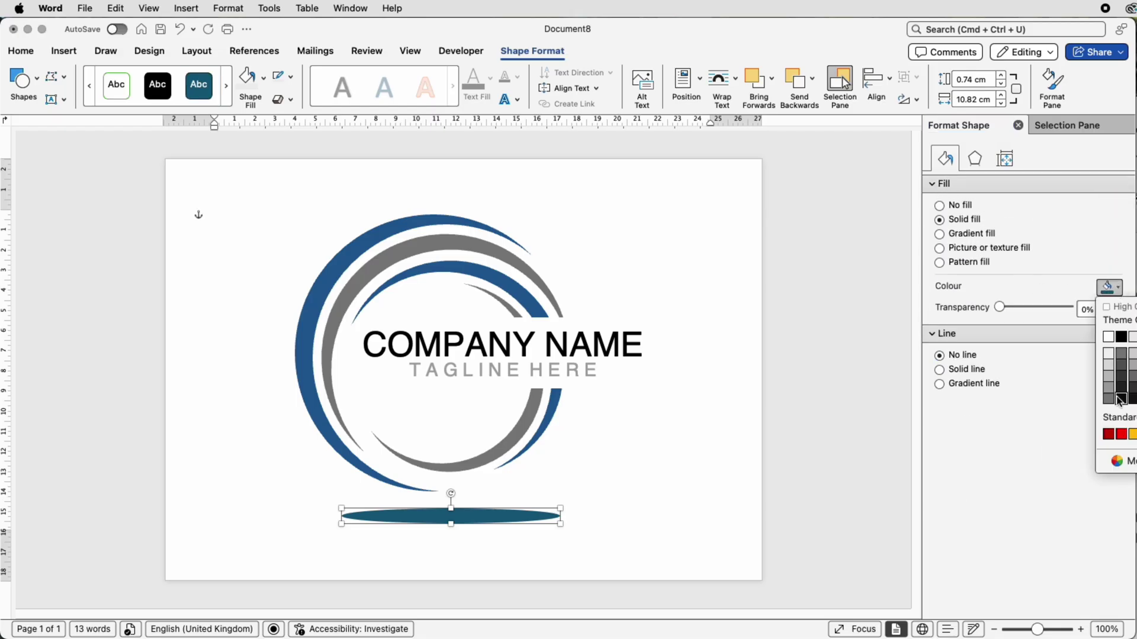
pyautogui.click(1109, 365)
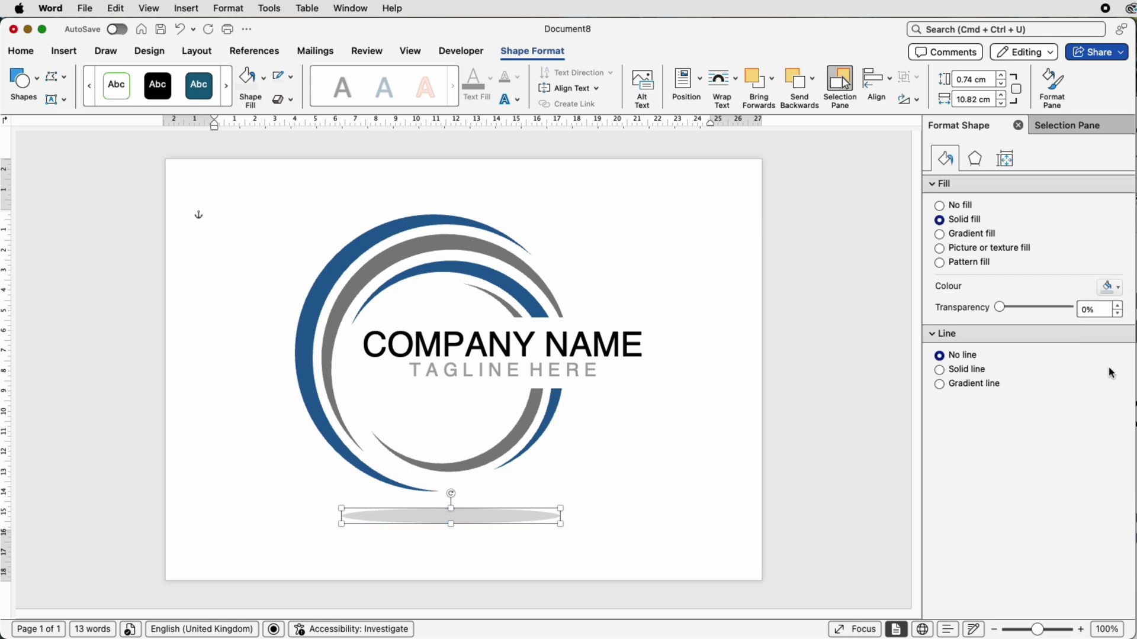
# Give the oval shadow about 11.32 pt soft edges and make it 0.98 cm tall
pyautogui.click(974, 158)
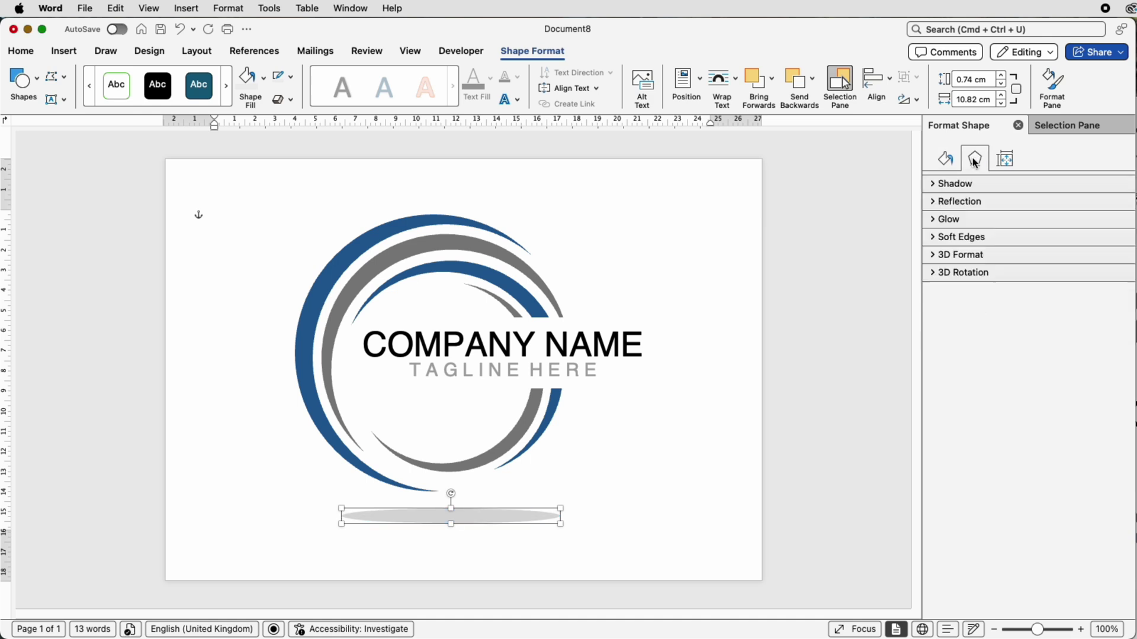
pyautogui.click(933, 237)
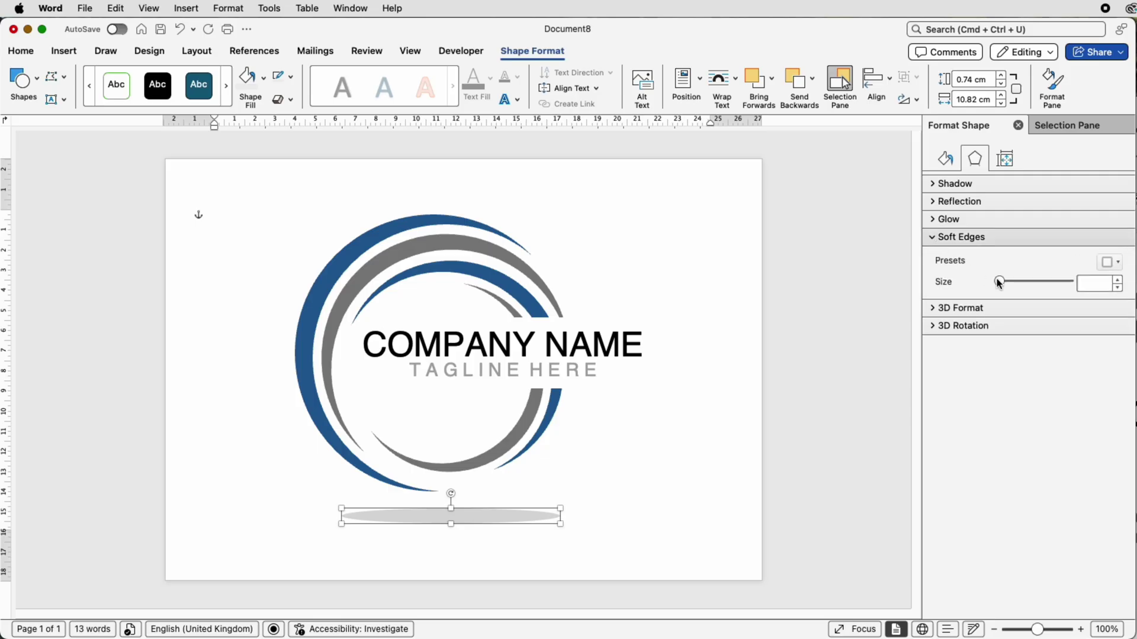
pyautogui.moveTo(999, 282); pyautogui.dragTo(1001, 280)
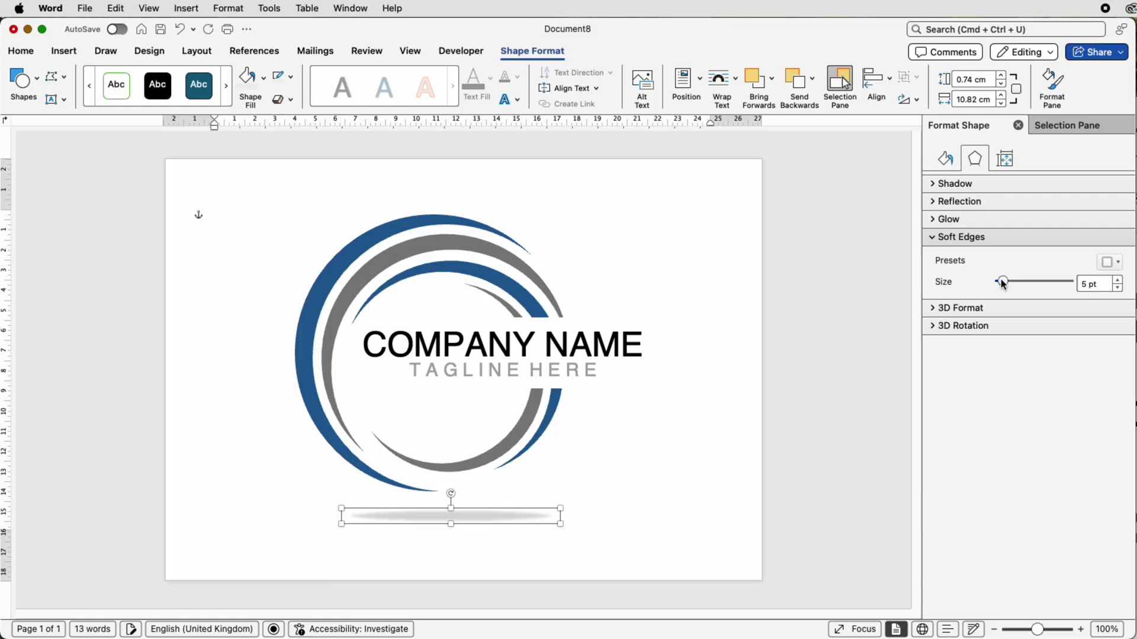
pyautogui.click(723, 461)
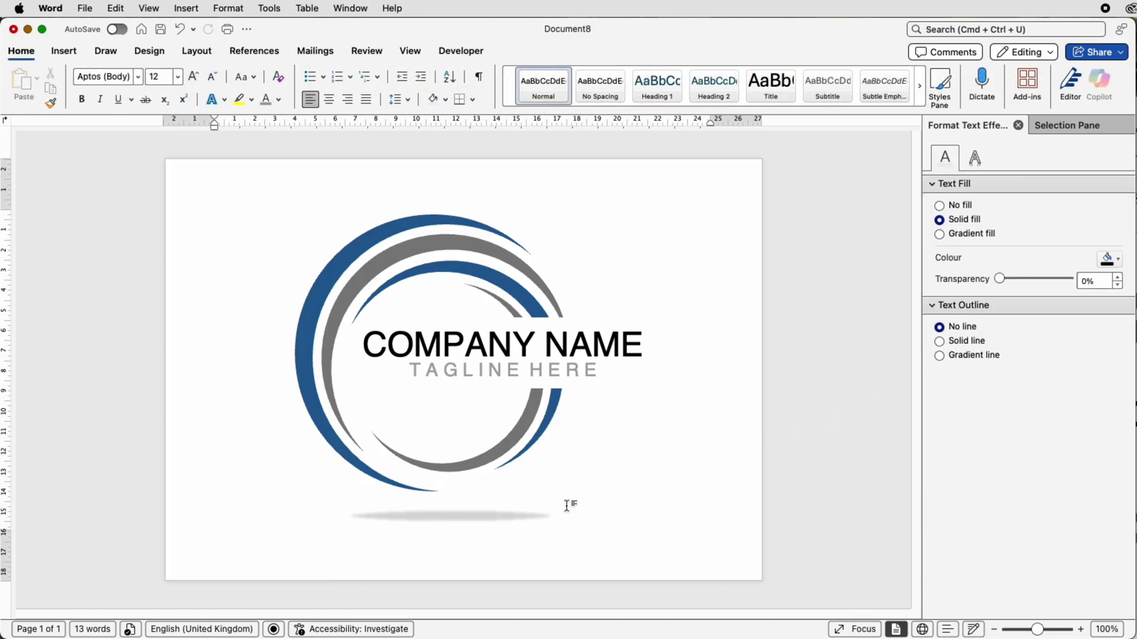
pyautogui.click(499, 518)
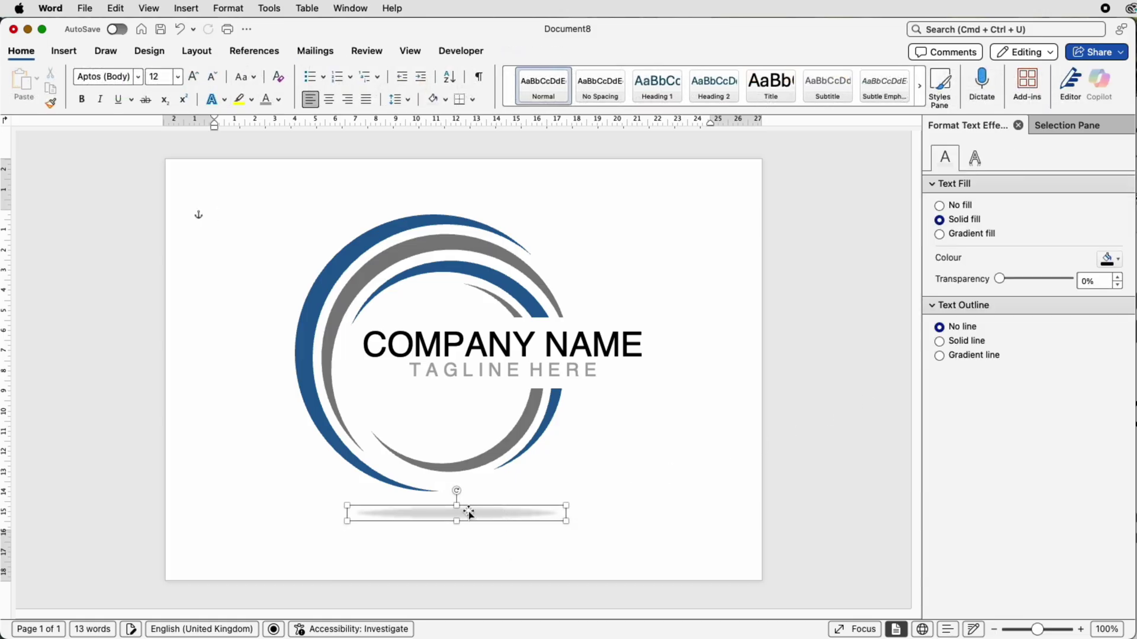
pyautogui.moveTo(460, 506); pyautogui.dragTo(459, 501)
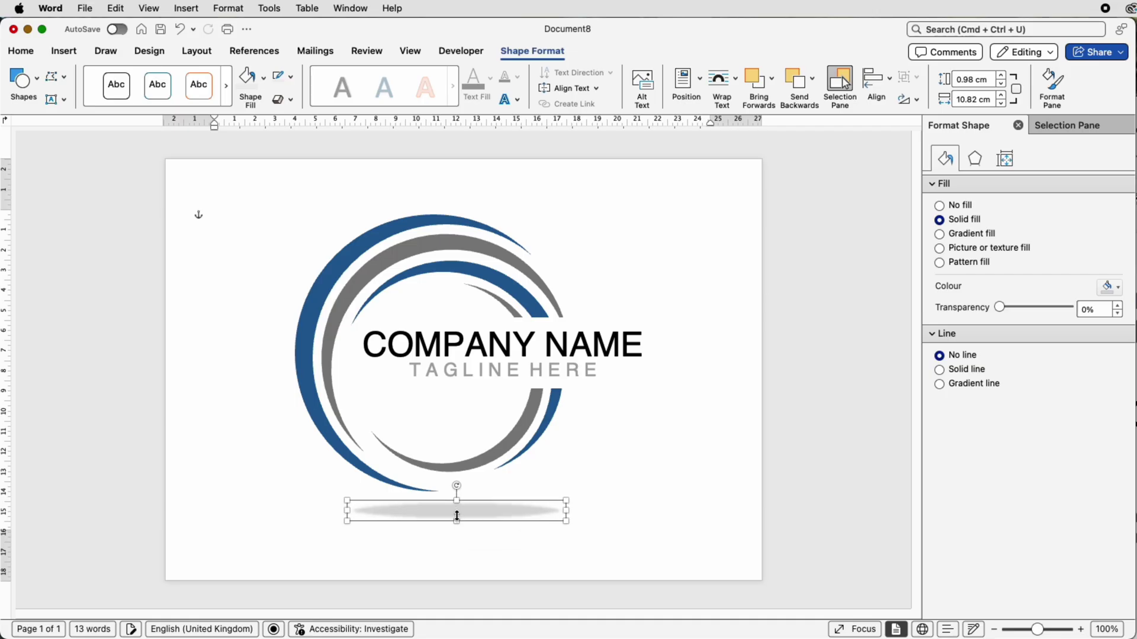
pyautogui.click(975, 159)
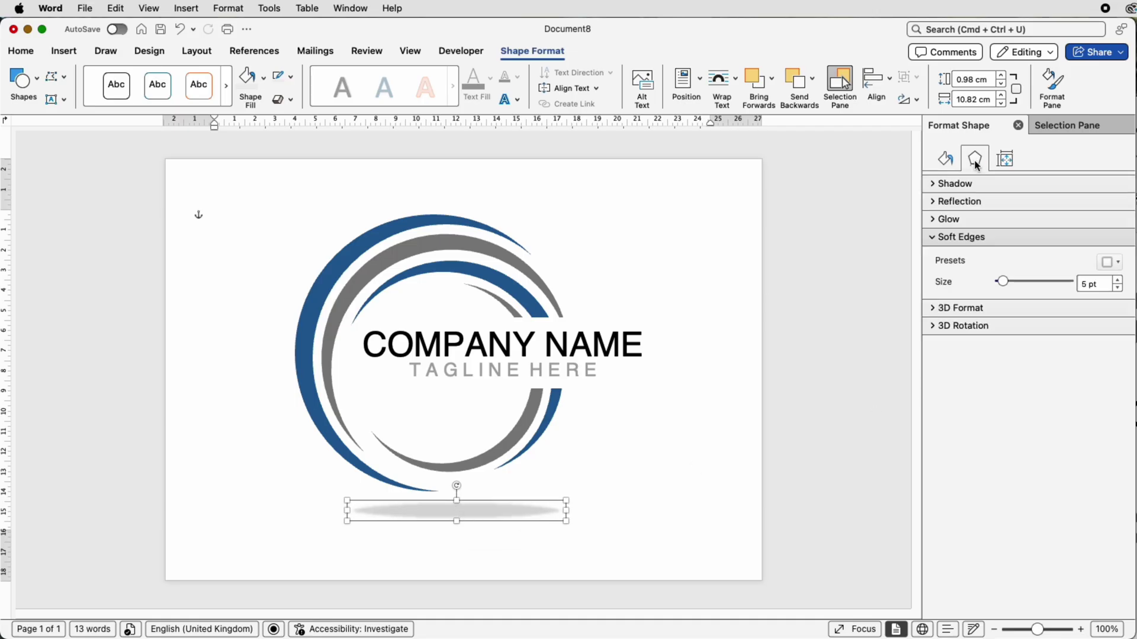
pyautogui.moveTo(1004, 286); pyautogui.dragTo(1010, 286)
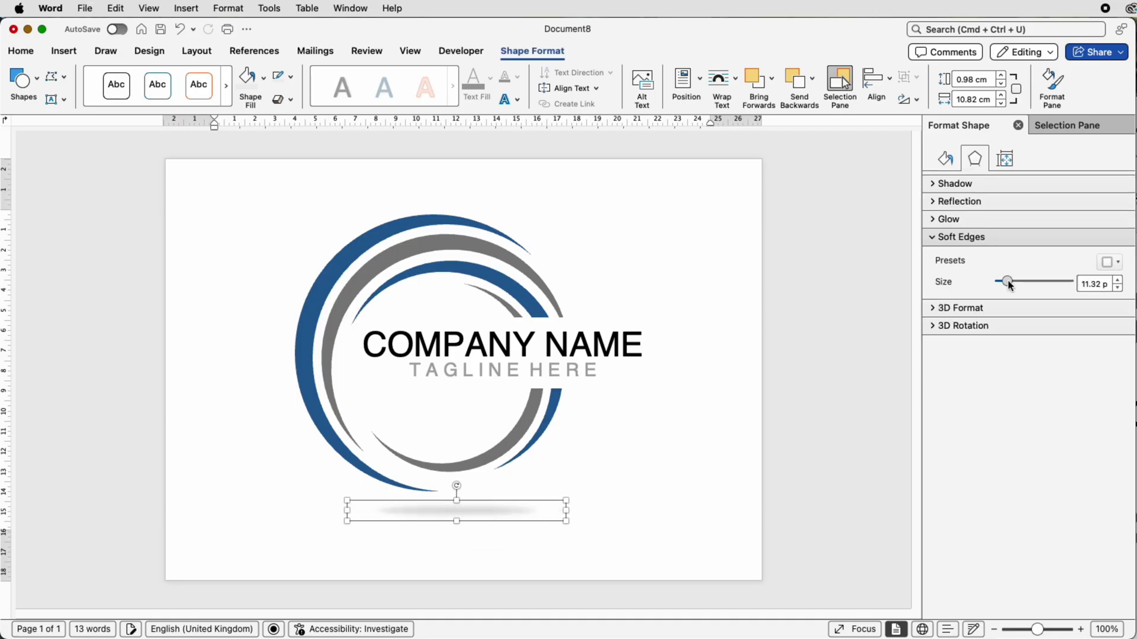
# Draw a 21.06 × 29.85 cm rectangle from the page's top-left to bottom-right corner
pyautogui.click(681, 195)
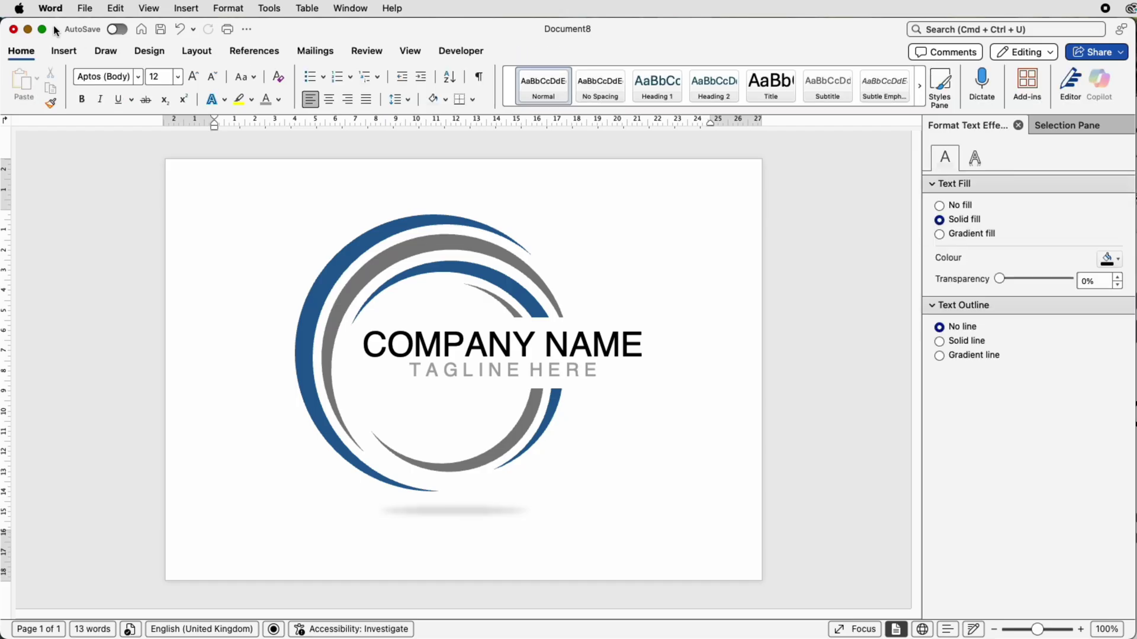
pyautogui.click(63, 51)
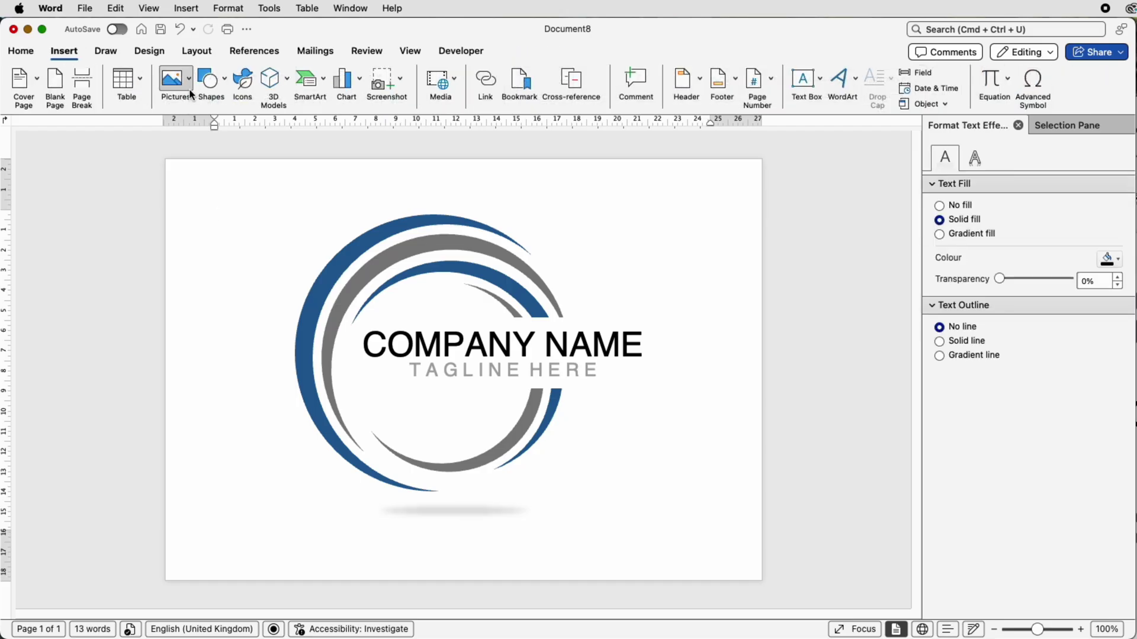
pyautogui.click(207, 79)
pyautogui.click(210, 249)
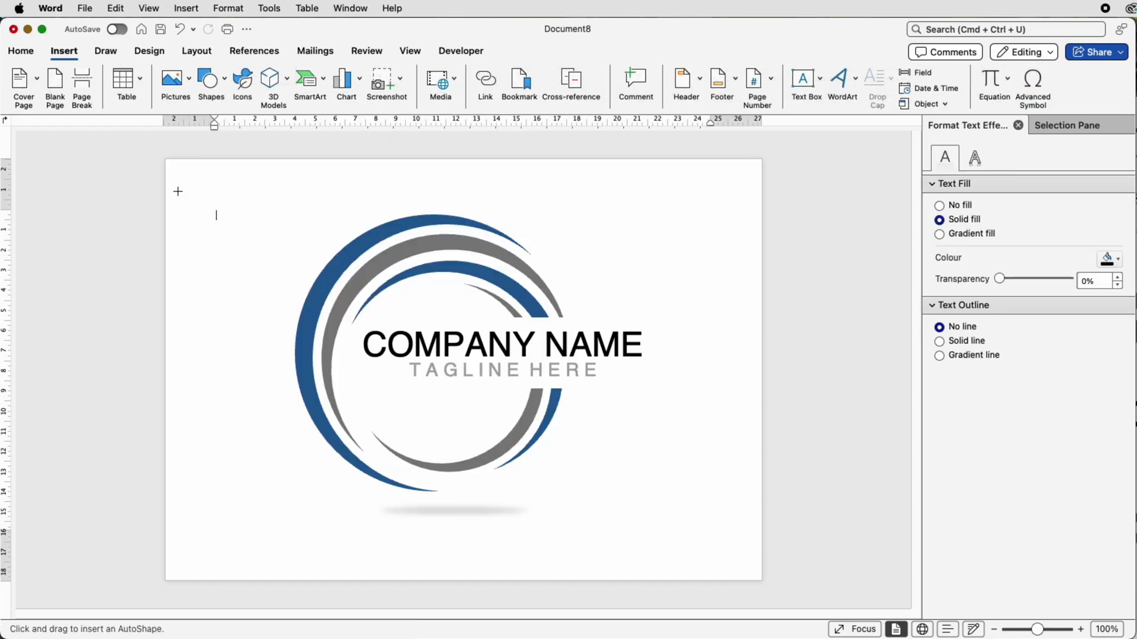
pyautogui.moveTo(166, 161); pyautogui.dragTo(764, 584)
pyautogui.moveTo(718, 545); pyautogui.dragTo(712, 541)
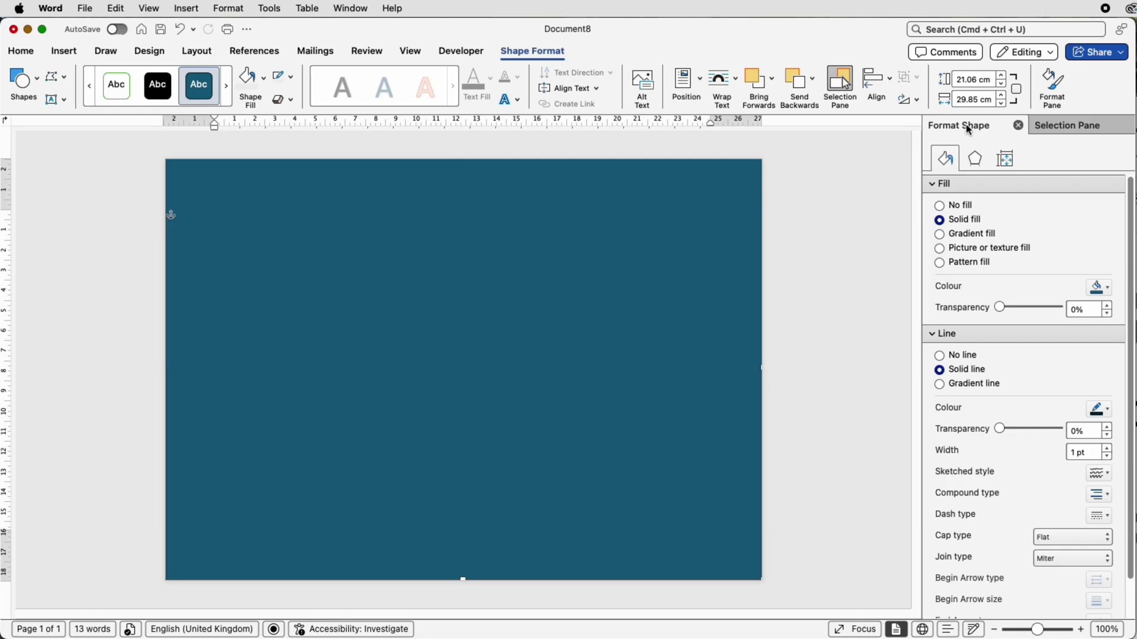
# Remove the rectangle's outline and give it a Radial gradient fill
pyautogui.click(940, 356)
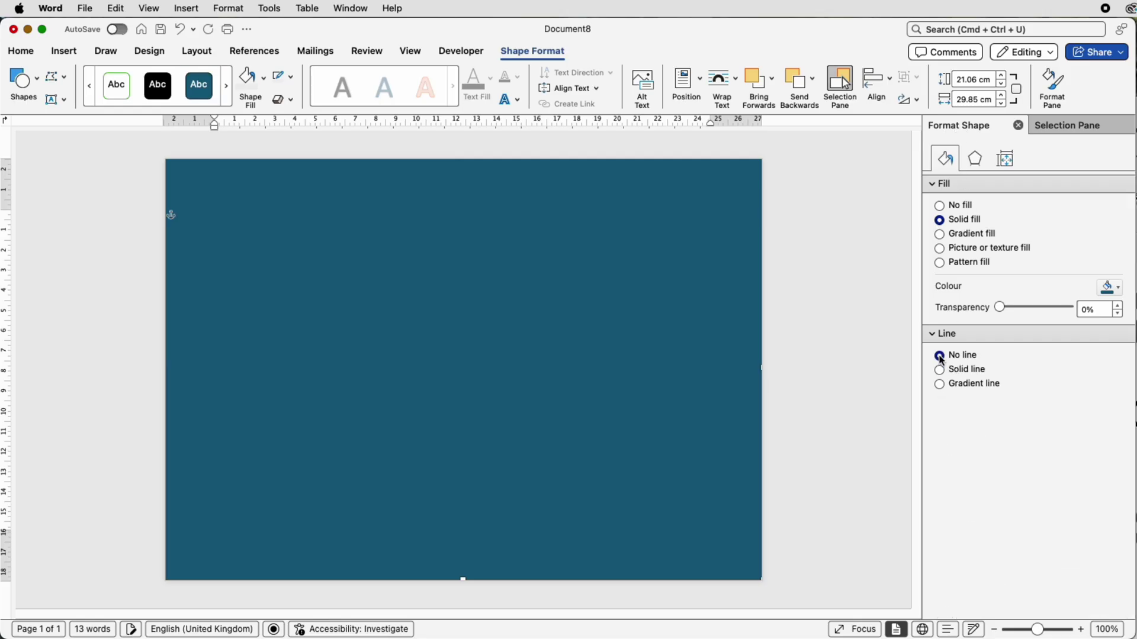
pyautogui.click(939, 234)
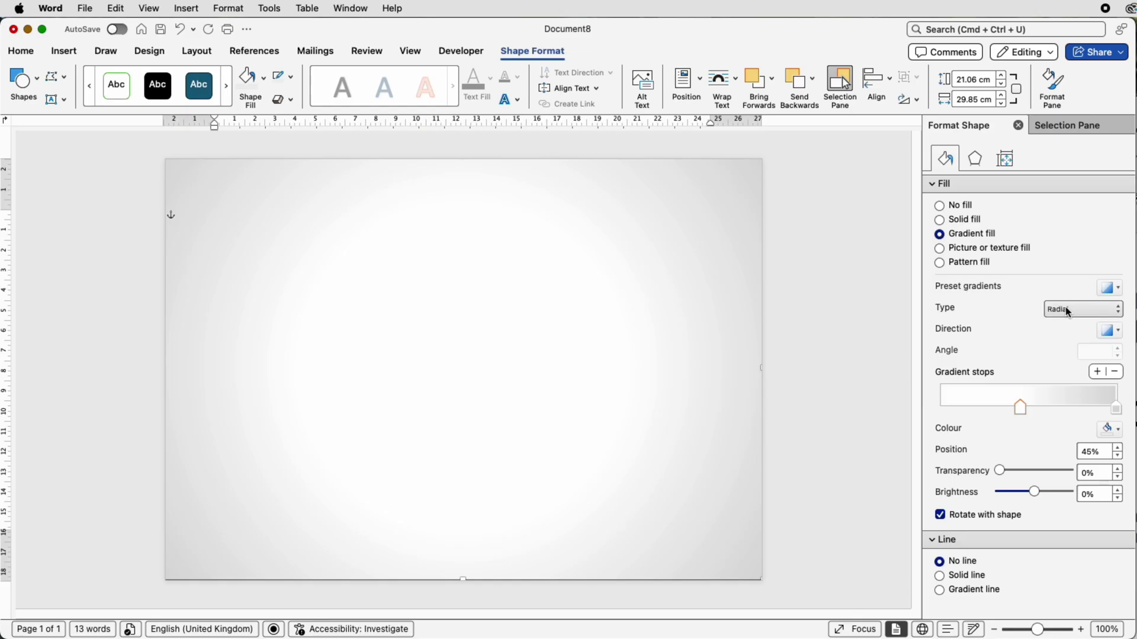
pyautogui.click(1116, 310)
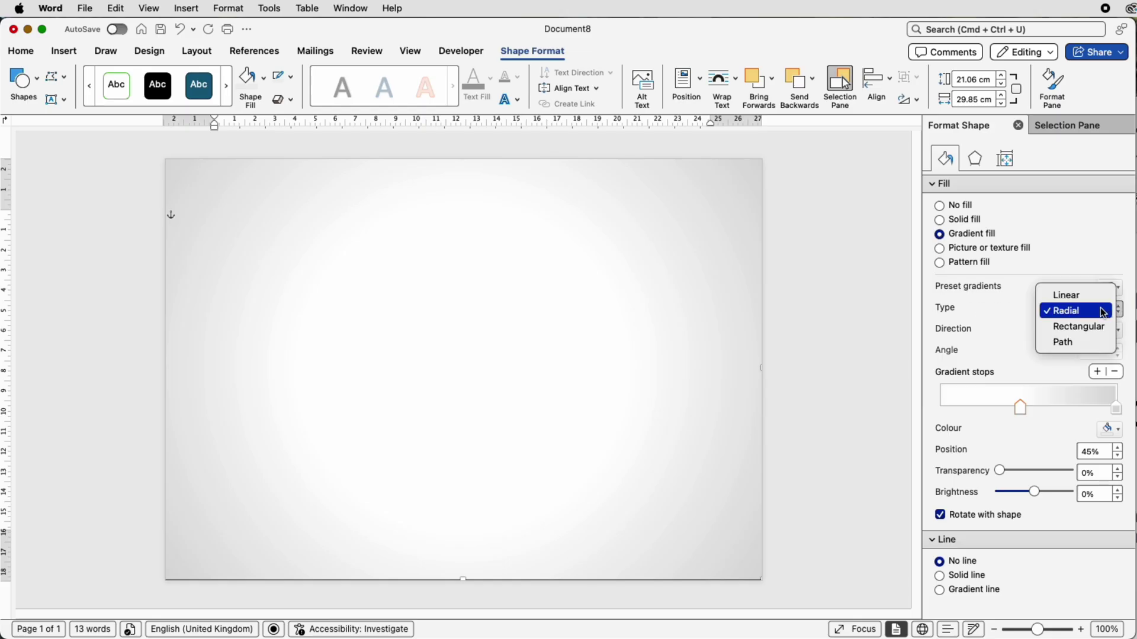
pyautogui.click(1093, 311)
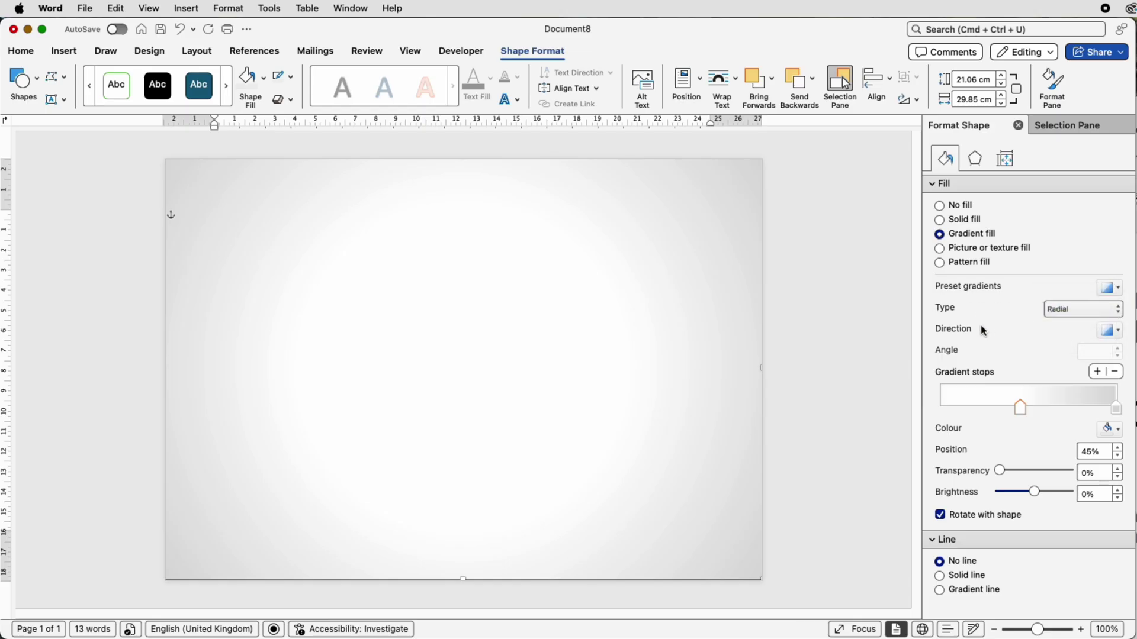
pyautogui.click(1109, 330)
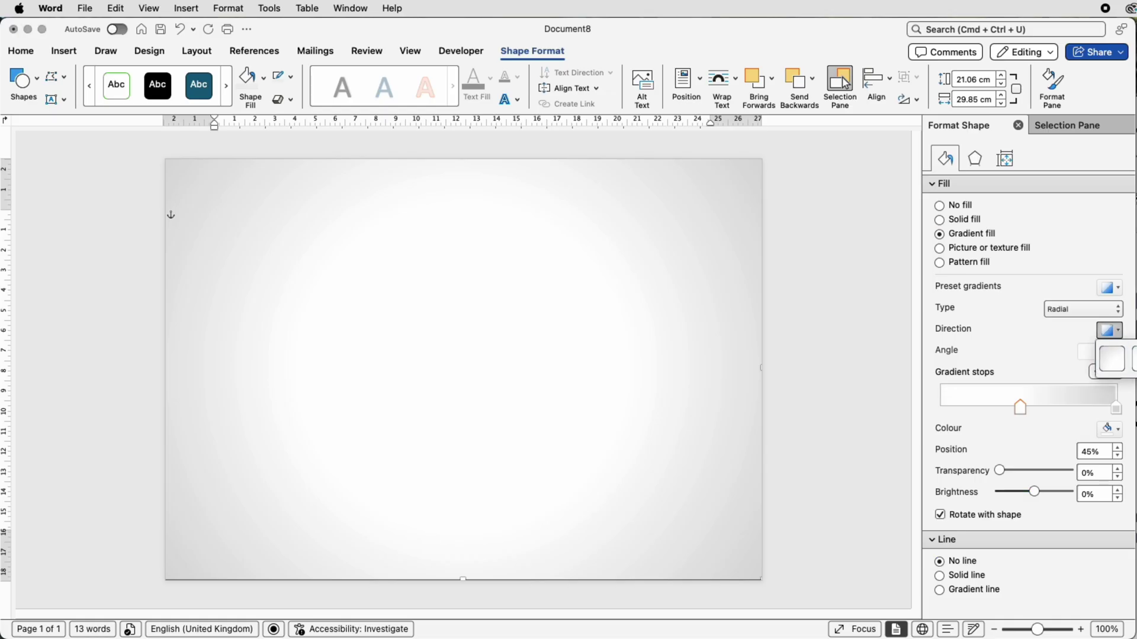
pyautogui.click(1045, 362)
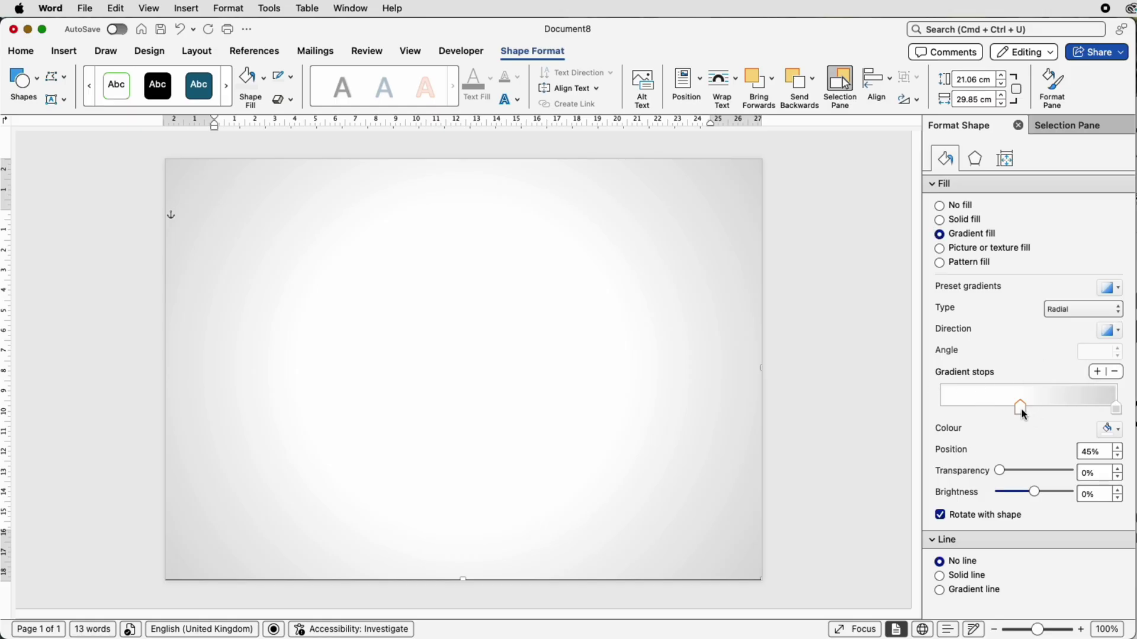
# Make the middle gradient stop white and the outer stop light grey
pyautogui.moveTo(1023, 412)
pyautogui.mouseDown()
pyautogui.moveTo(957, 406)
pyautogui.moveTo(1042, 411)
pyautogui.moveTo(991, 411)
pyautogui.moveTo(1026, 411)
pyautogui.mouseUp()
pyautogui.click(1118, 431)
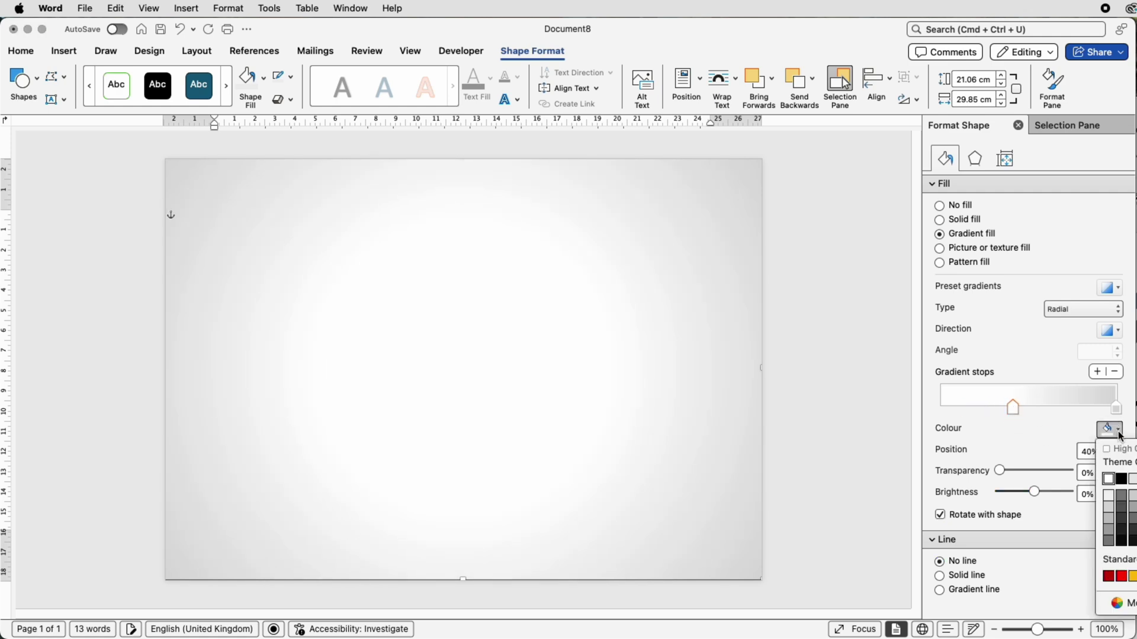
pyautogui.click(1108, 479)
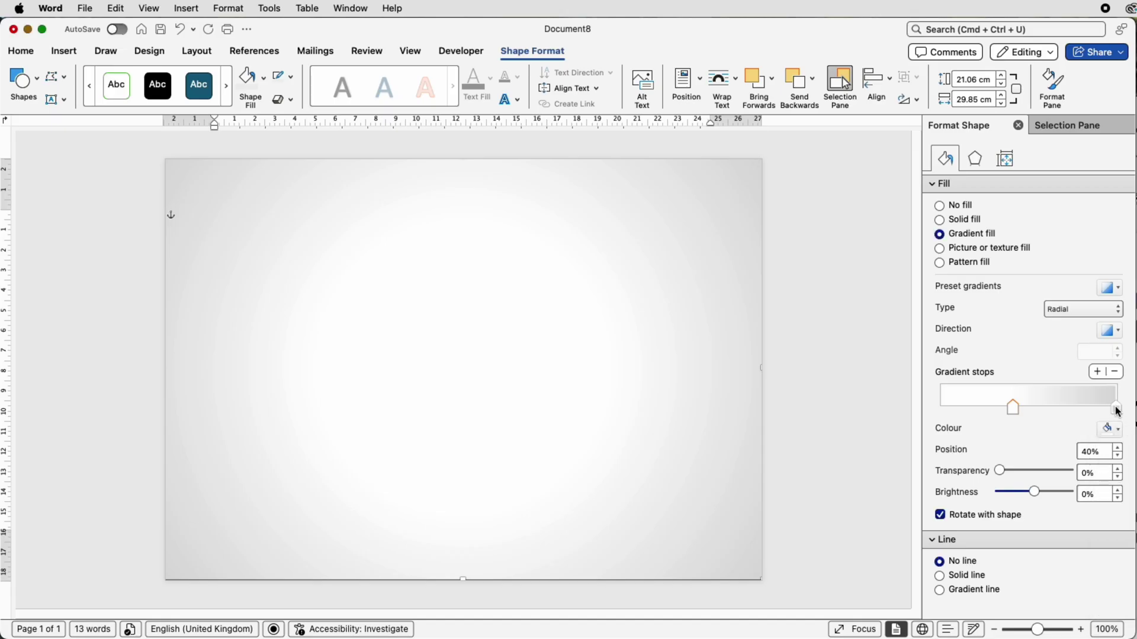
pyautogui.click(1115, 410)
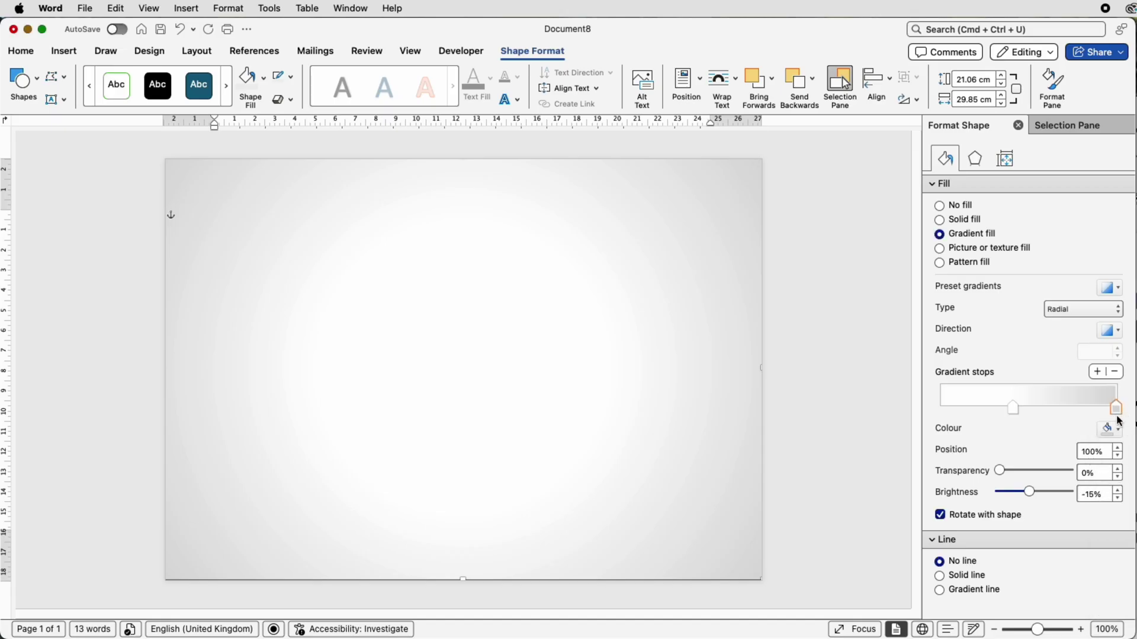
pyautogui.click(1119, 429)
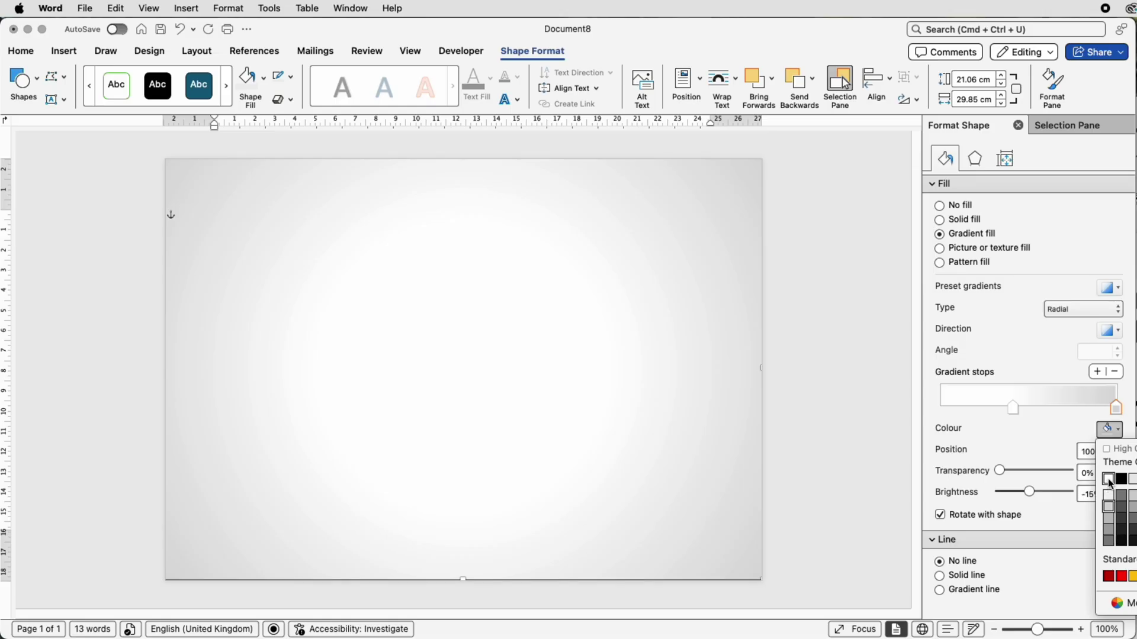
pyautogui.click(1123, 577)
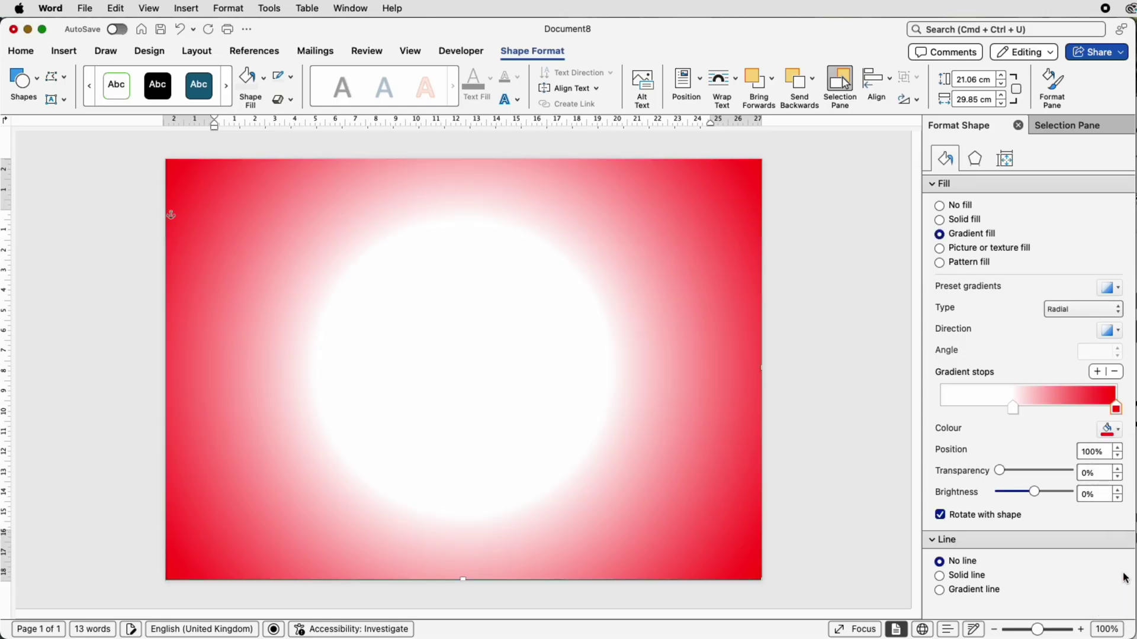
pyautogui.click(1108, 429)
pyautogui.click(1112, 508)
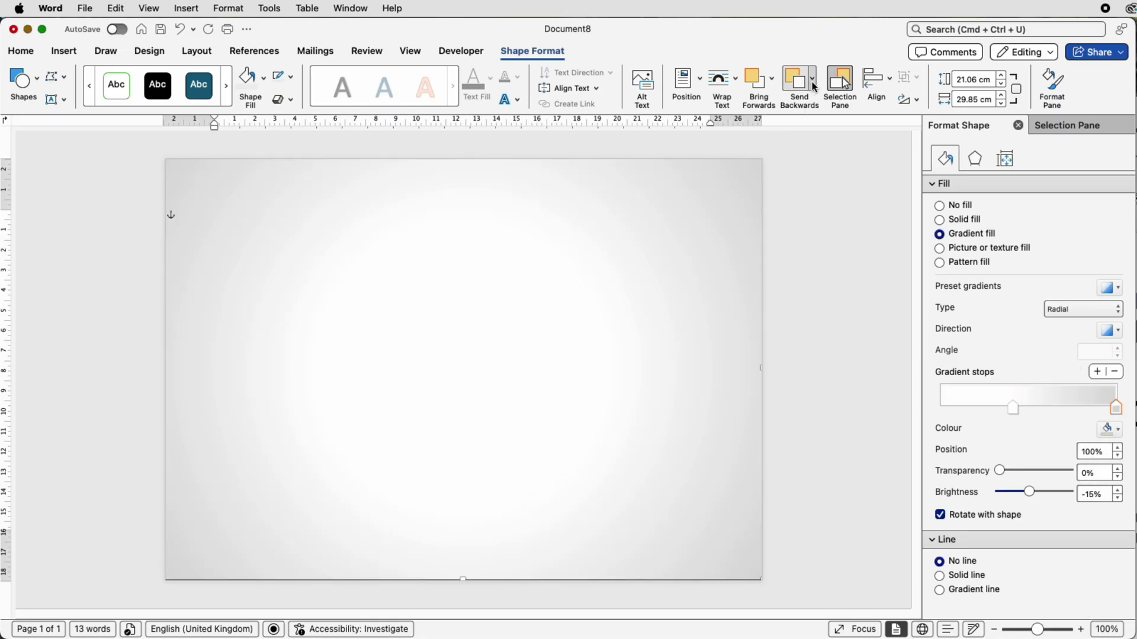
# Send the gradient rectangle to back and shift its white middle stop to 51%
pyautogui.click(813, 80)
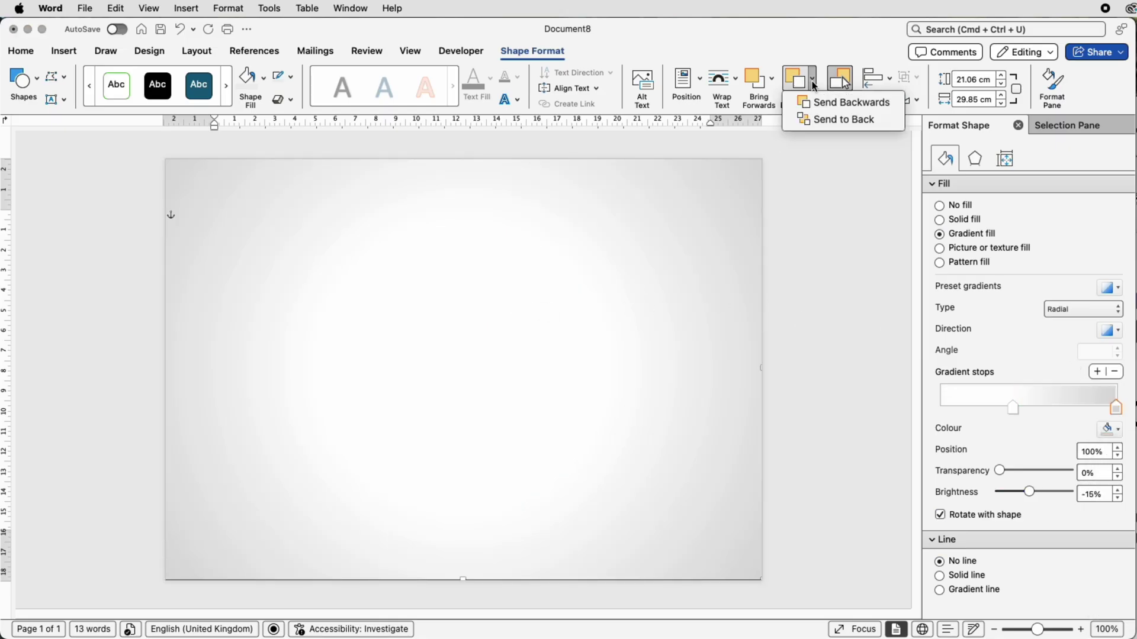
pyautogui.click(820, 123)
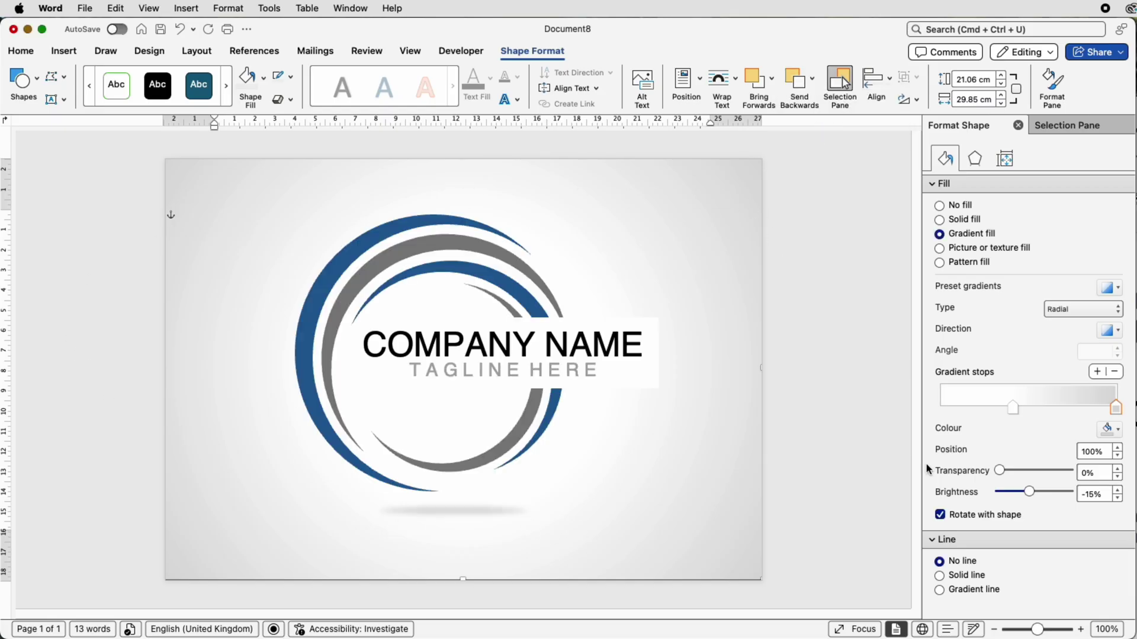
pyautogui.moveTo(1013, 407); pyautogui.dragTo(1032, 409)
# Rearrange the gradient stops, adding a white stop at 57% for a wider bright centre
pyautogui.moveTo(1032, 408); pyautogui.dragTo(933, 408)
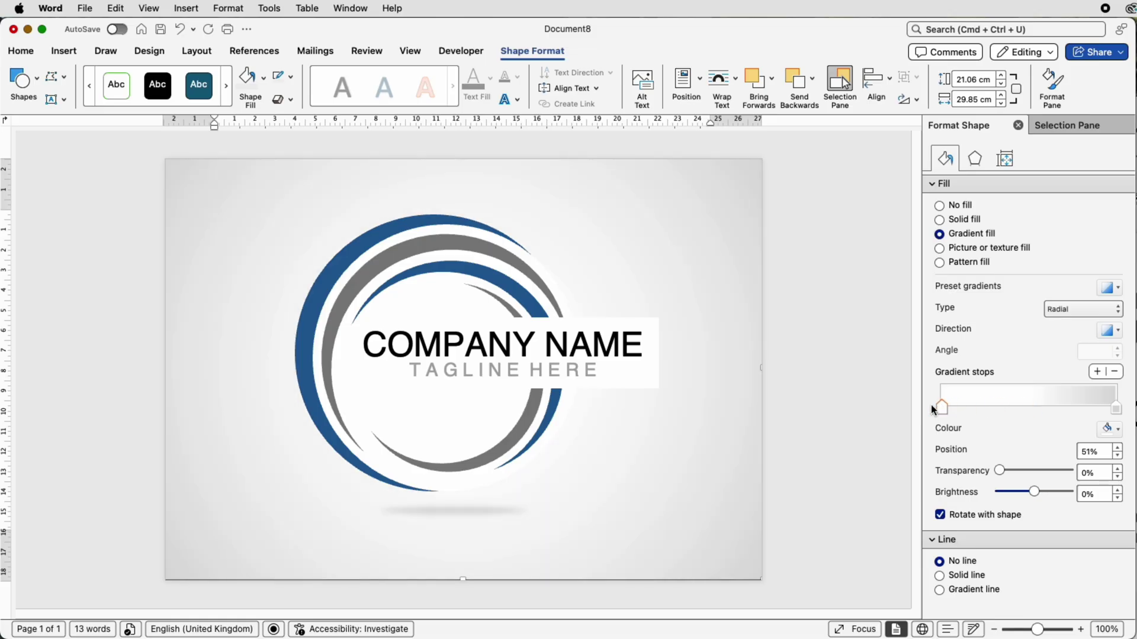
pyautogui.moveTo(1116, 409); pyautogui.dragTo(990, 413)
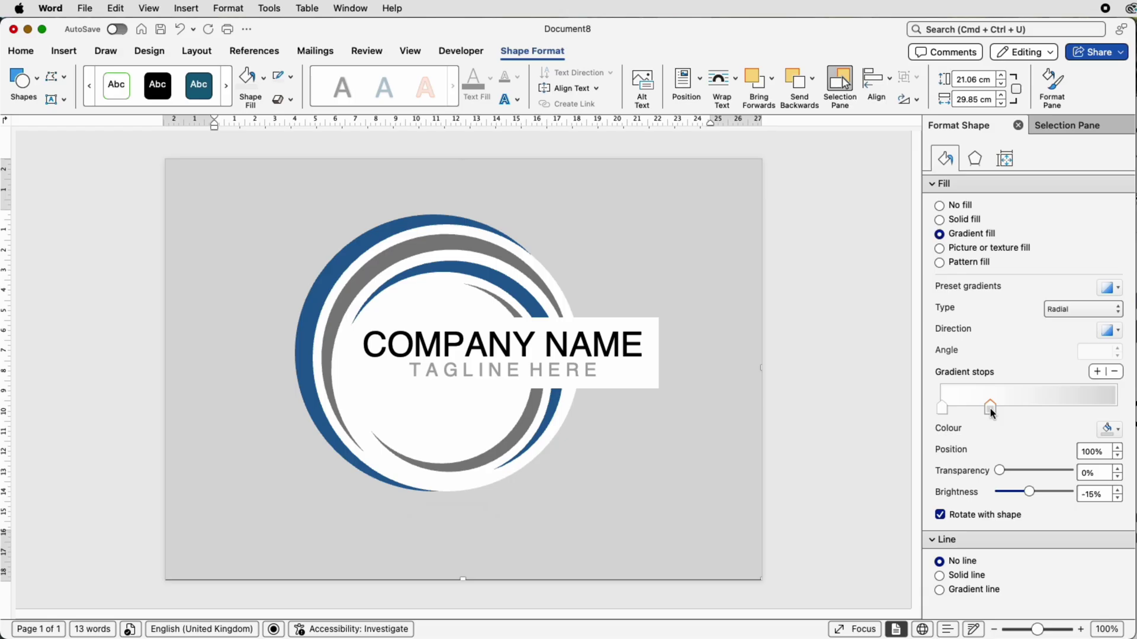
pyautogui.moveTo(991, 408); pyautogui.dragTo(1116, 408)
pyautogui.click(1041, 407)
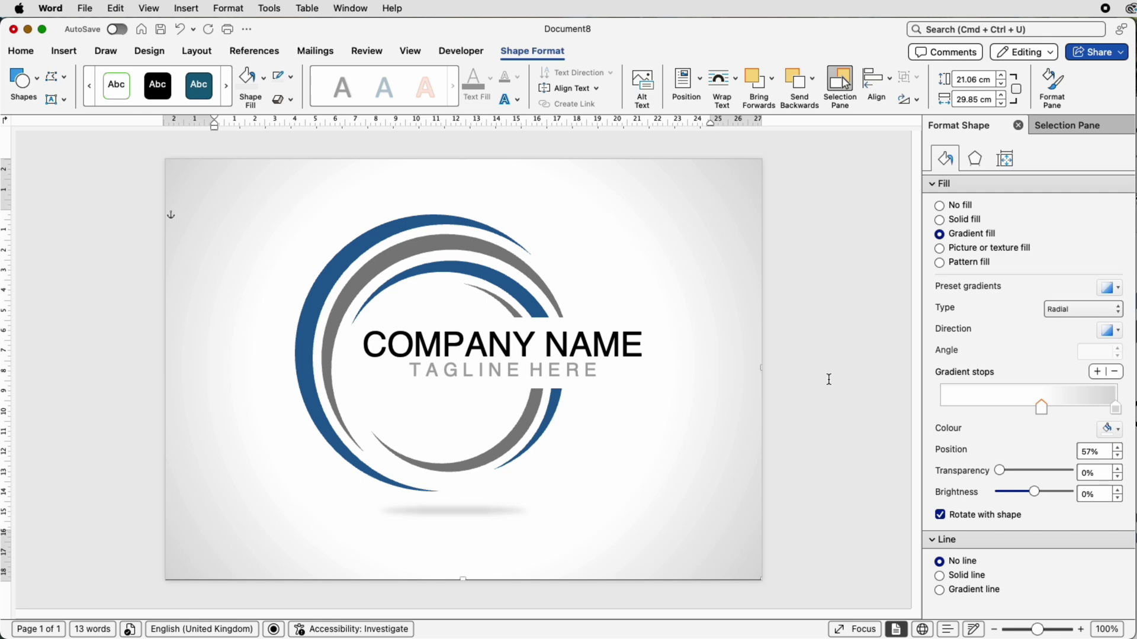